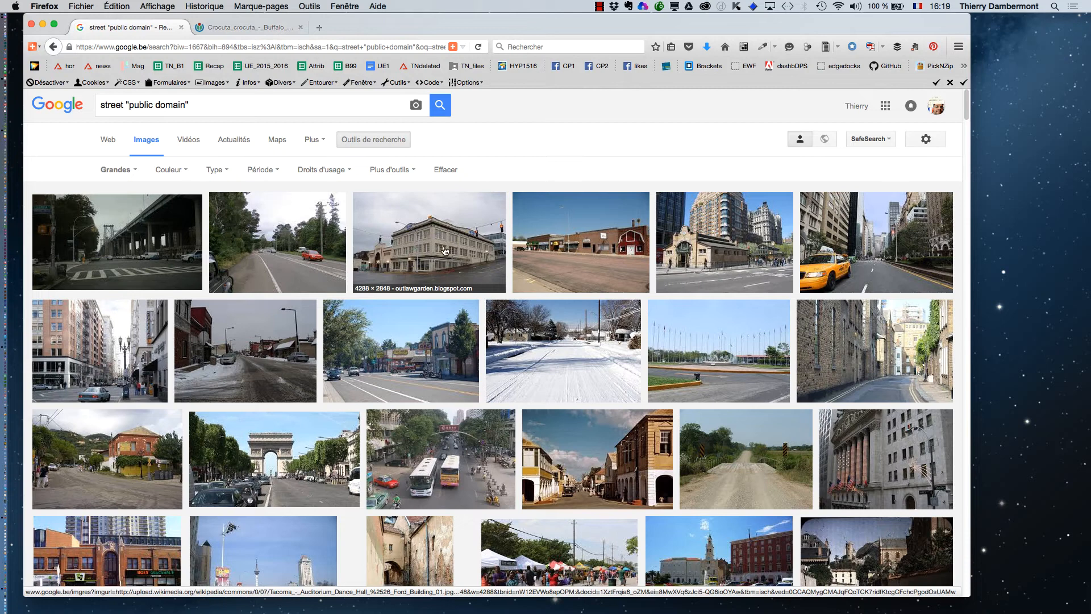
# Step: Open the full-size photo of the Ford street-corner building and save it as street.jpg in the le09octobre2015 folder
pyautogui.keyDown('super'); pyautogui.click(761, 348); pyautogui.keyUp('super')
pyautogui.click(291, 31)
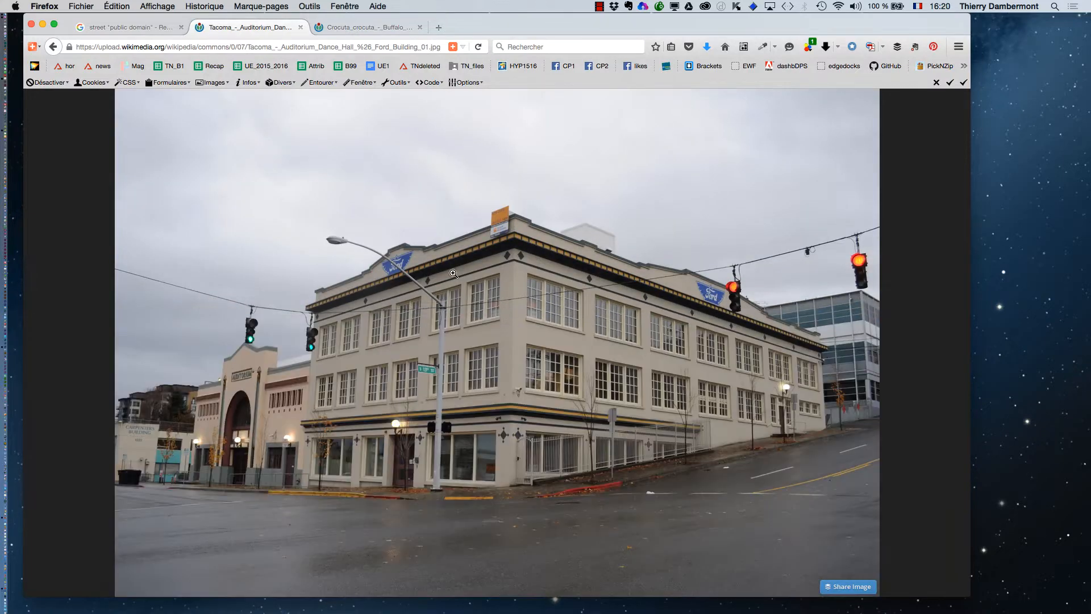
pyautogui.rightClick(421, 282)
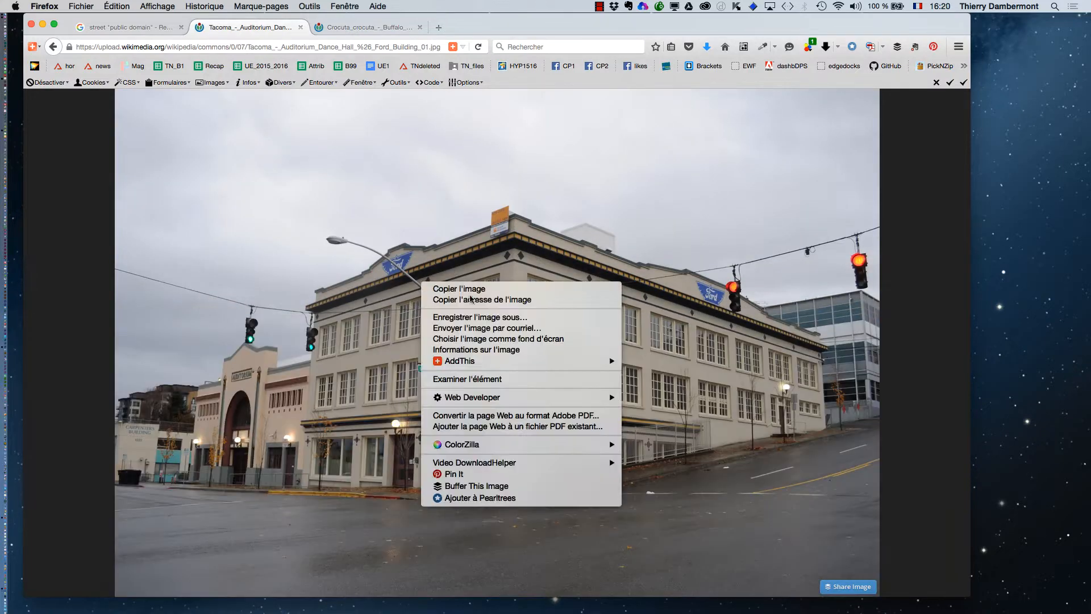
pyautogui.click(512, 320)
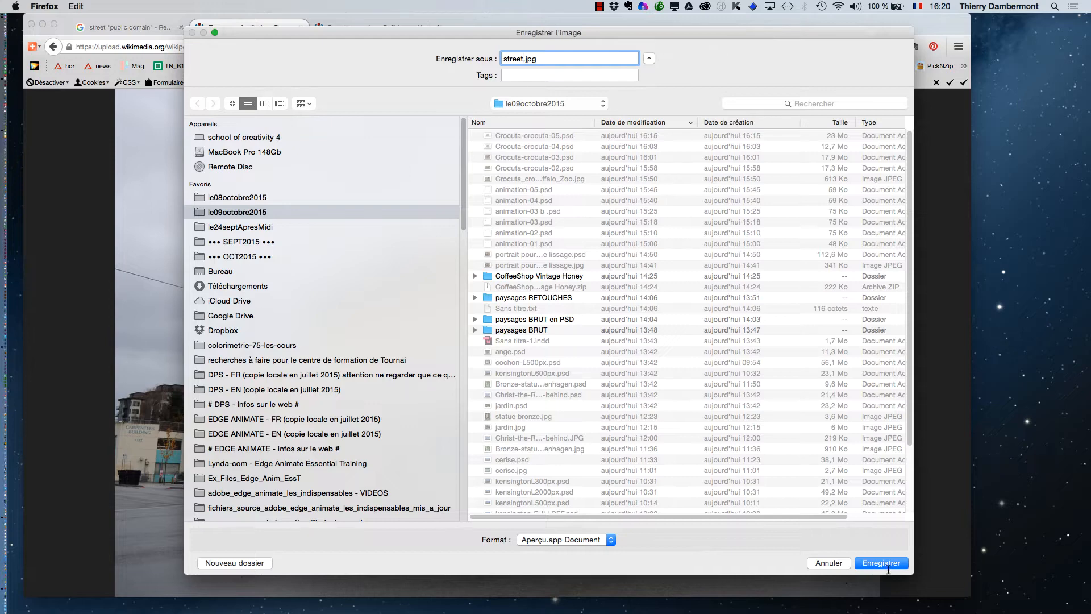
pyautogui.click(881, 563)
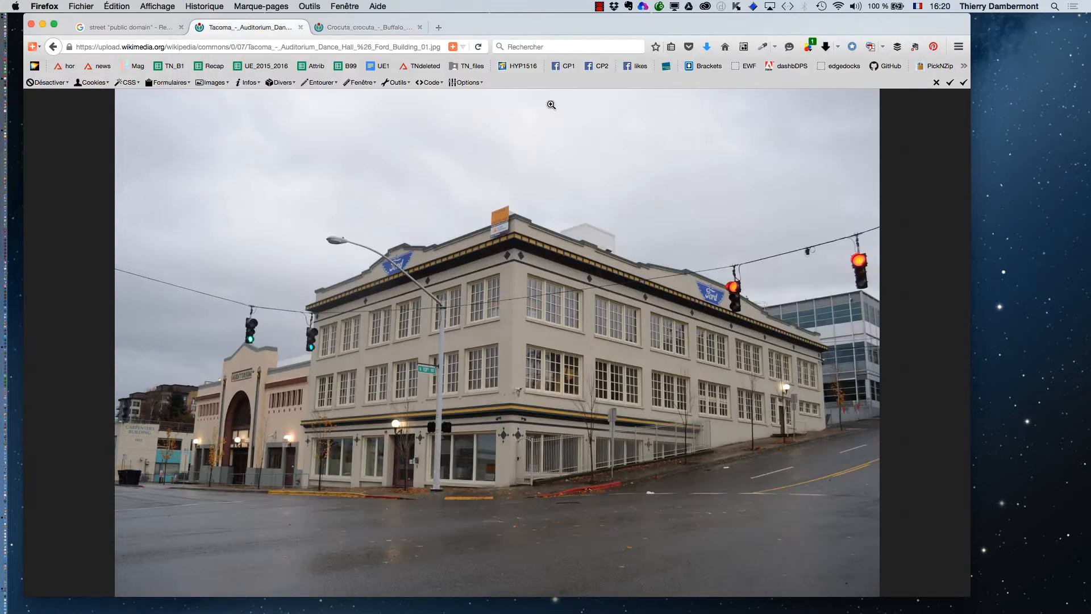
# Step: Open the full-size snowy street photo from the image results and save it as neige.jpg in the le09octobre2015 folder
pyautogui.click(125, 27)
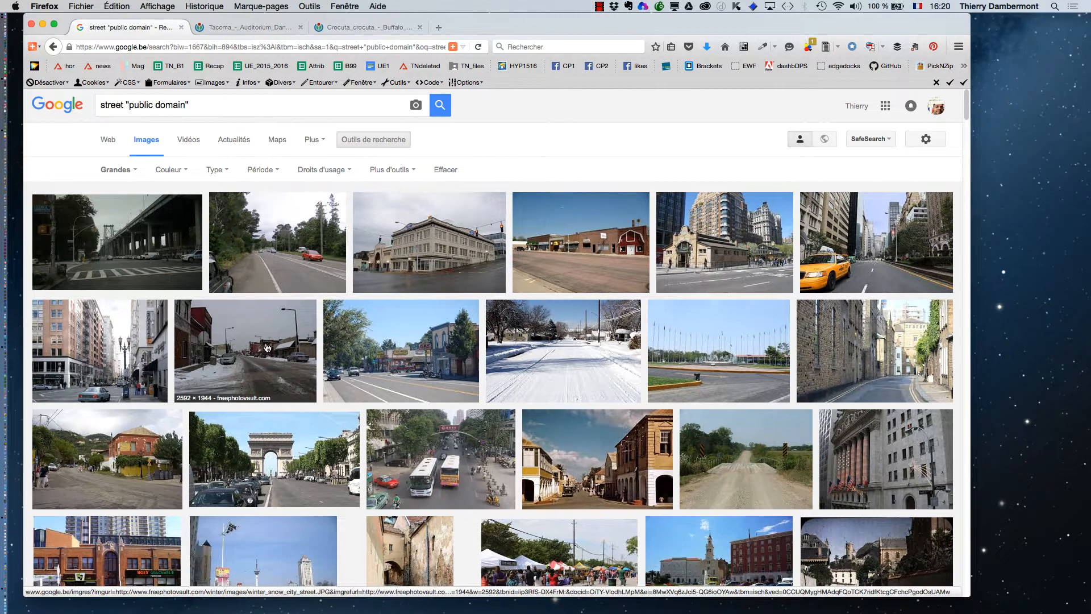
pyautogui.middleClick(548, 362)
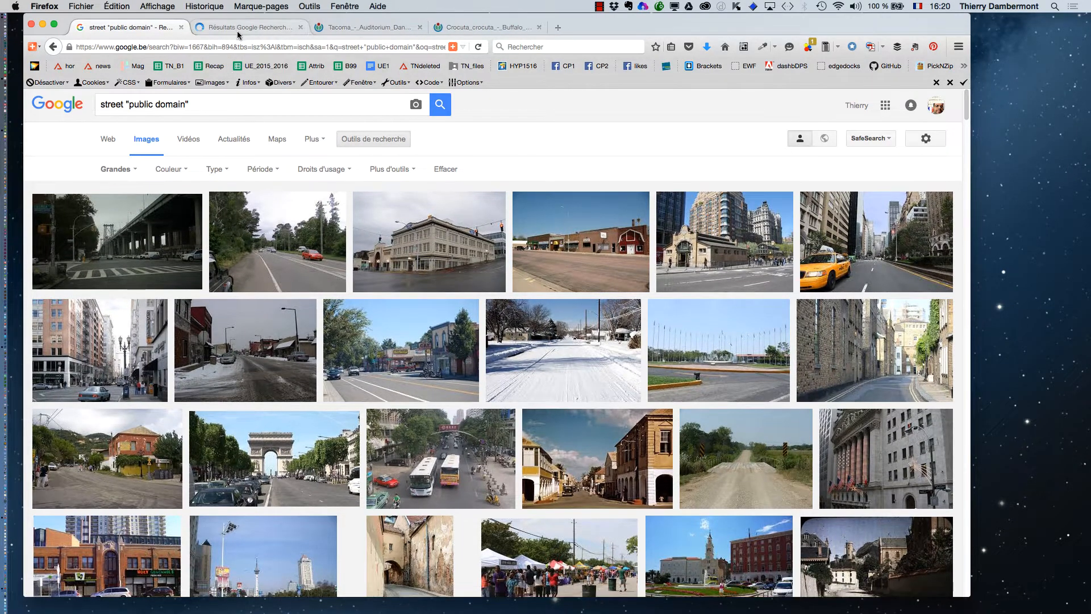
pyautogui.click(238, 29)
pyautogui.click(761, 300)
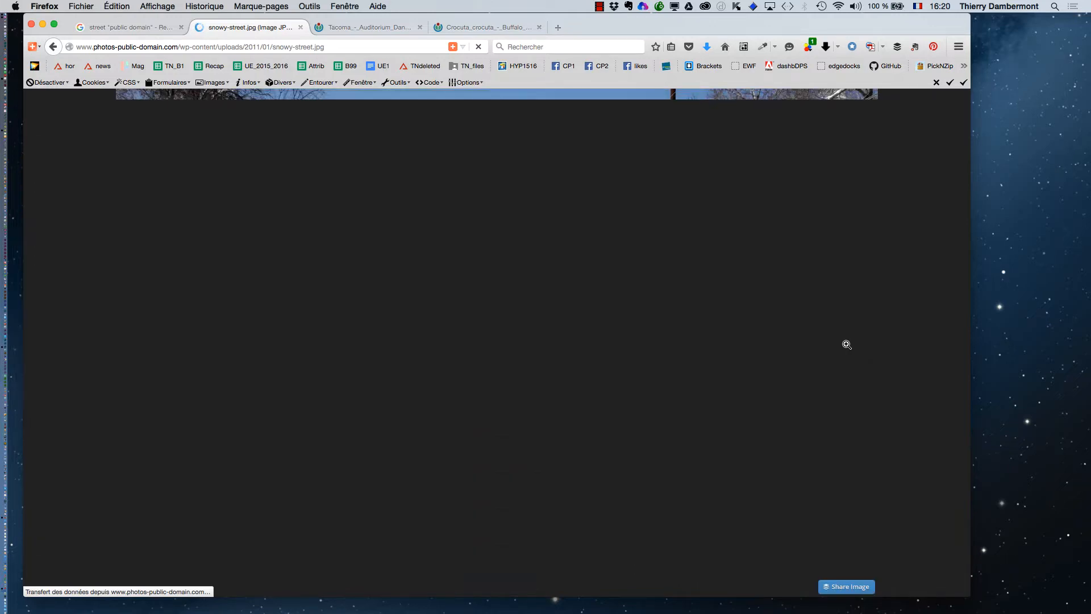
pyautogui.rightClick(509, 283)
pyautogui.click(552, 315)
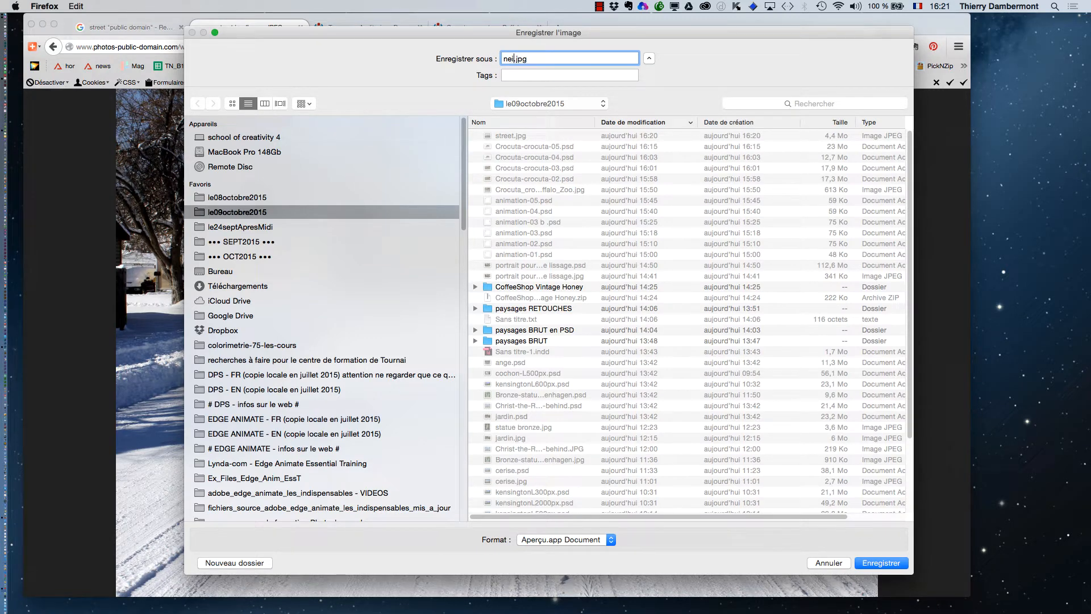
pyautogui.click(880, 563)
# Step: Switch to Photoshop and open neige.jpg from the le09octobre2015 folder
pyautogui.press('super+Tab')
pyautogui.press('super+Tab')
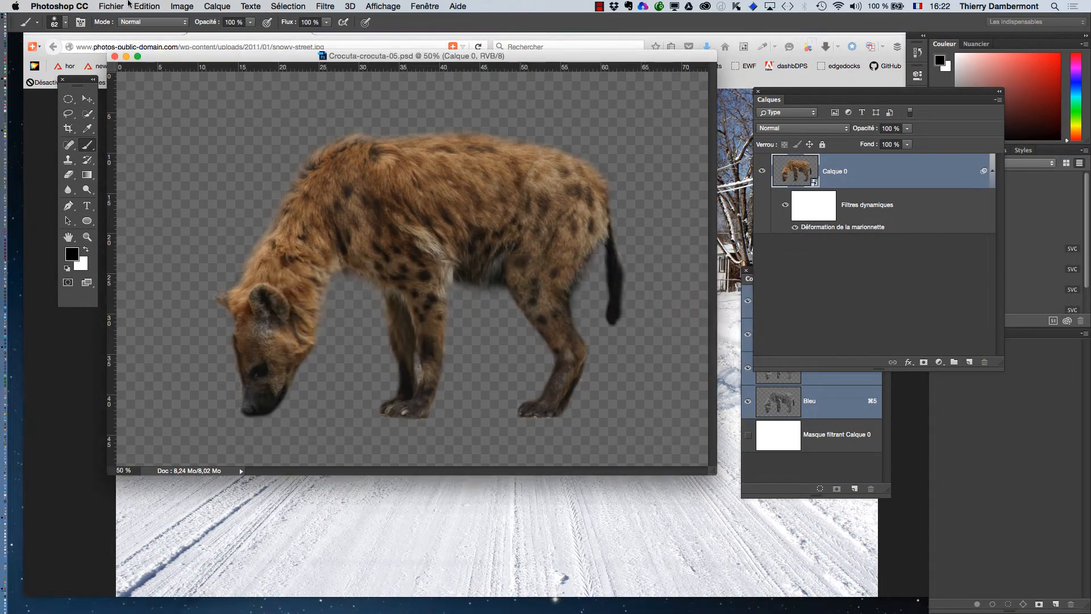
pyautogui.click(117, 6)
pyautogui.click(119, 30)
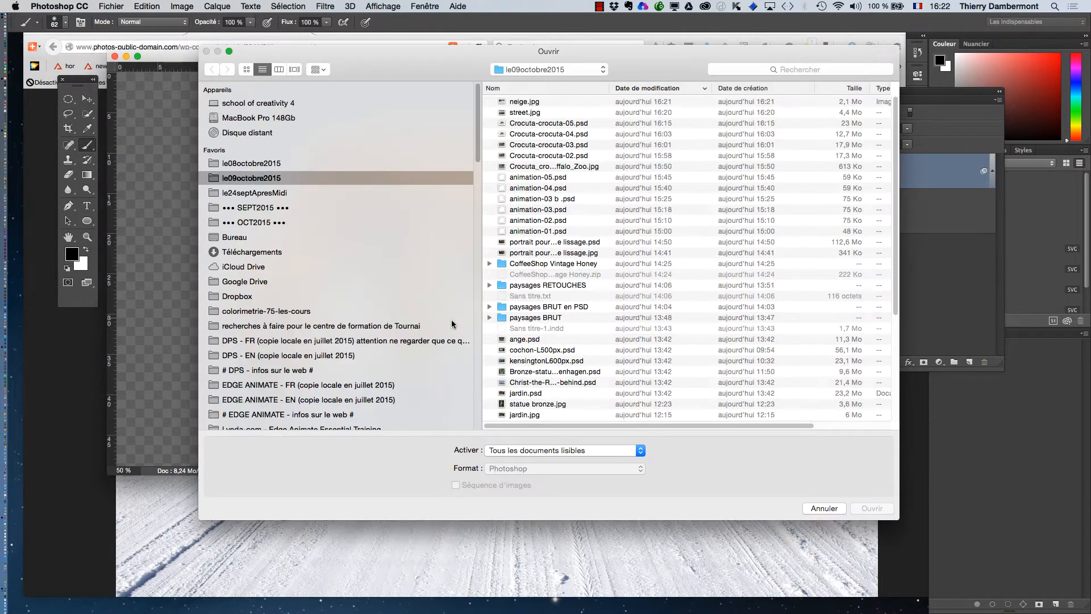
pyautogui.click(533, 103)
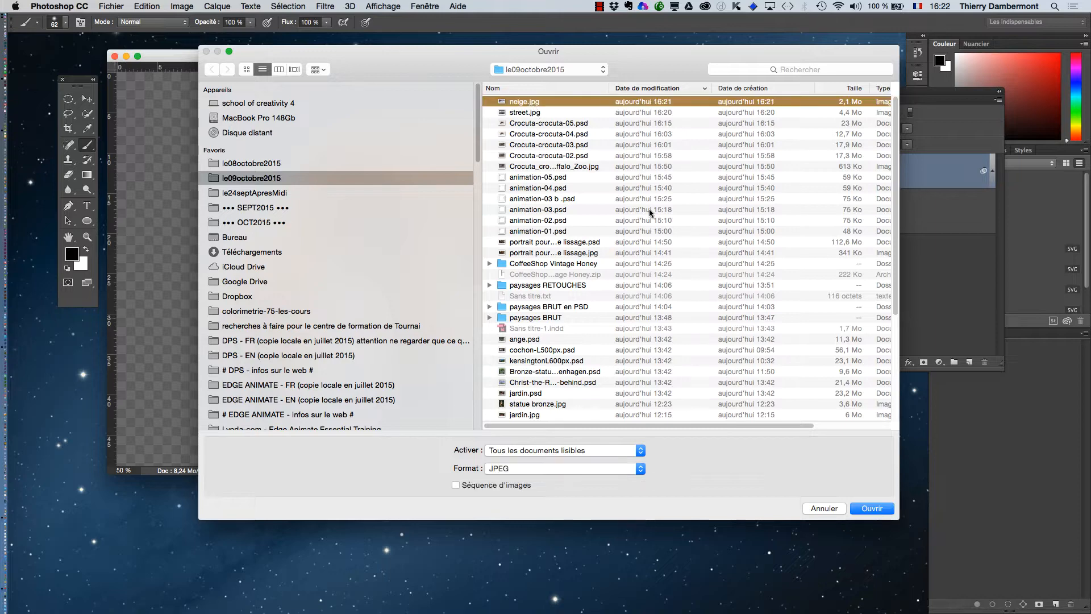
pyautogui.click(869, 509)
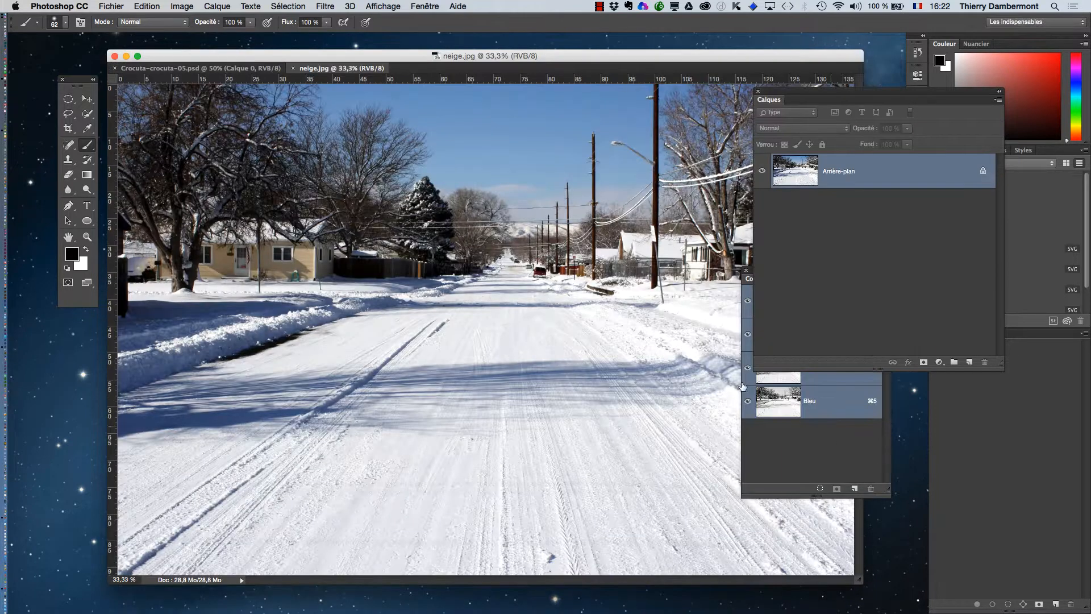
# Step: Detach neige.jpg at 25% zoom into its own floating window and arrange it beside the Crocuta-crocuta-05.psd window
pyautogui.keyDown('alt'); pyautogui.click(444, 285); pyautogui.keyUp('alt')
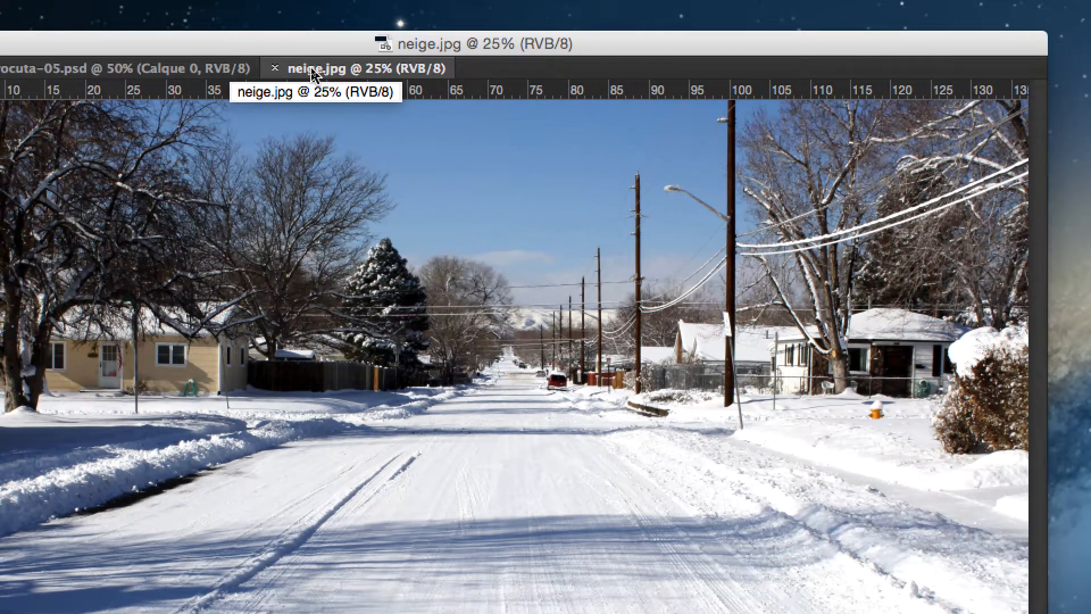
pyautogui.moveTo(312, 73); pyautogui.dragTo(383, 120)
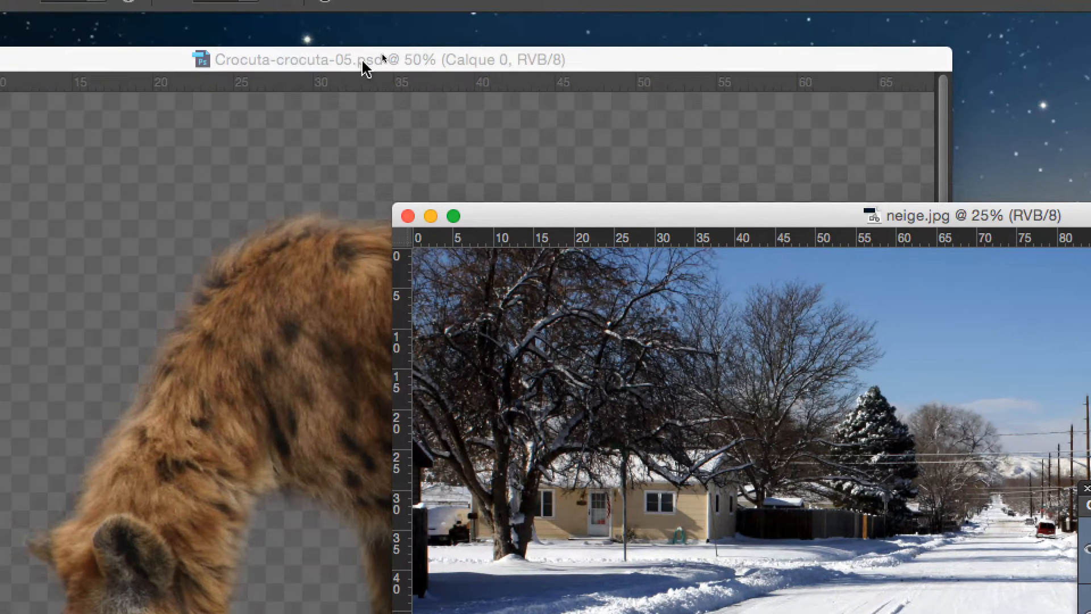
pyautogui.click(365, 66)
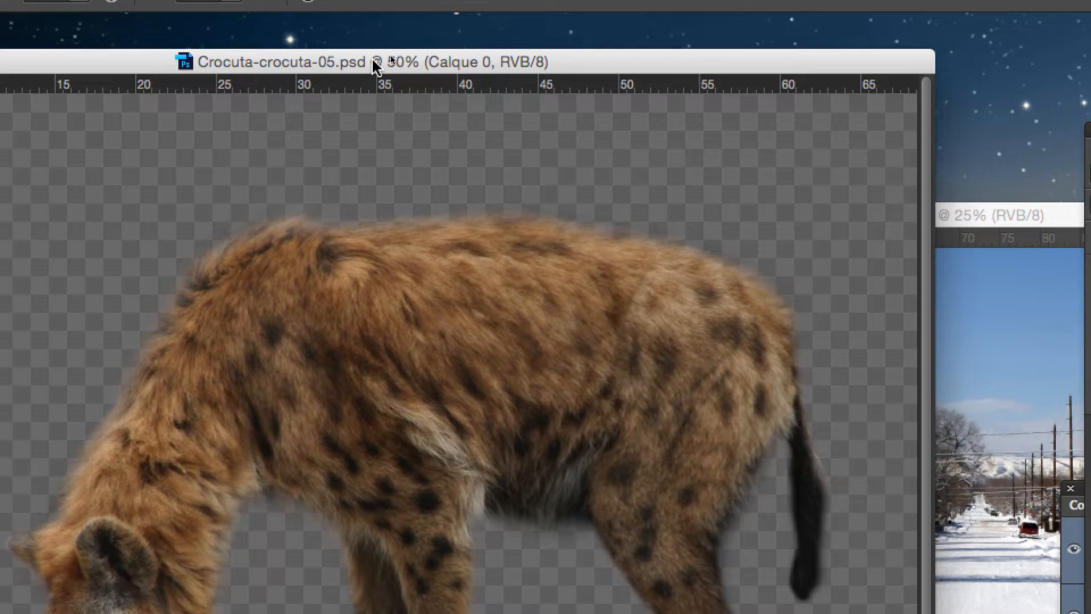
pyautogui.moveTo(374, 64); pyautogui.dragTo(346, 56)
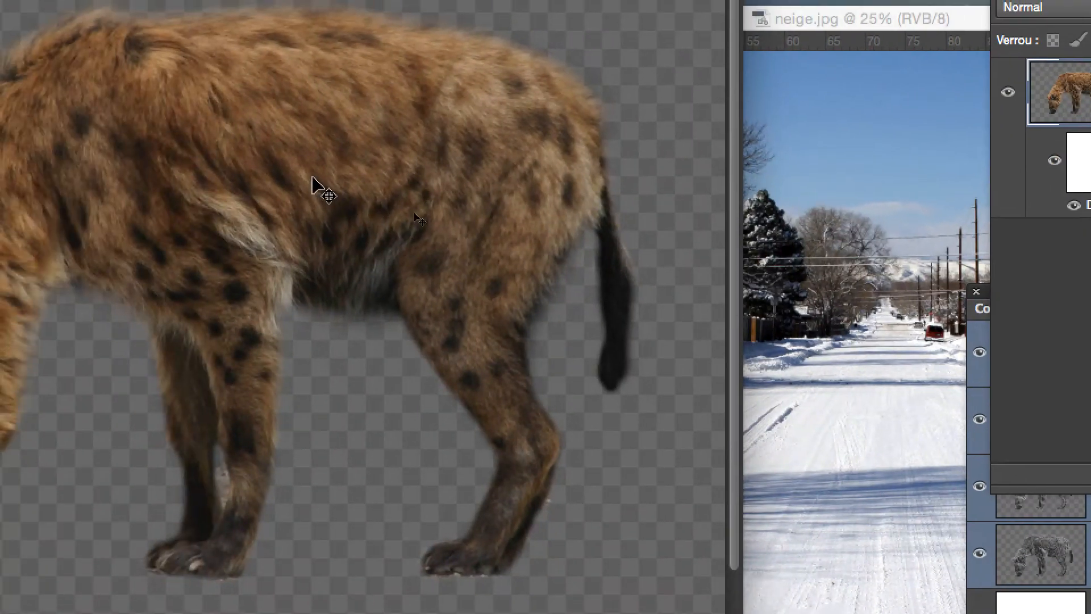
# Step: Copy the hyena layer with its puppet warp smart filter into neige.jpg and place it on the snowy road
pyautogui.moveTo(94, 165); pyautogui.dragTo(241, 211)
pyautogui.moveTo(367, 197); pyautogui.dragTo(676, 292)
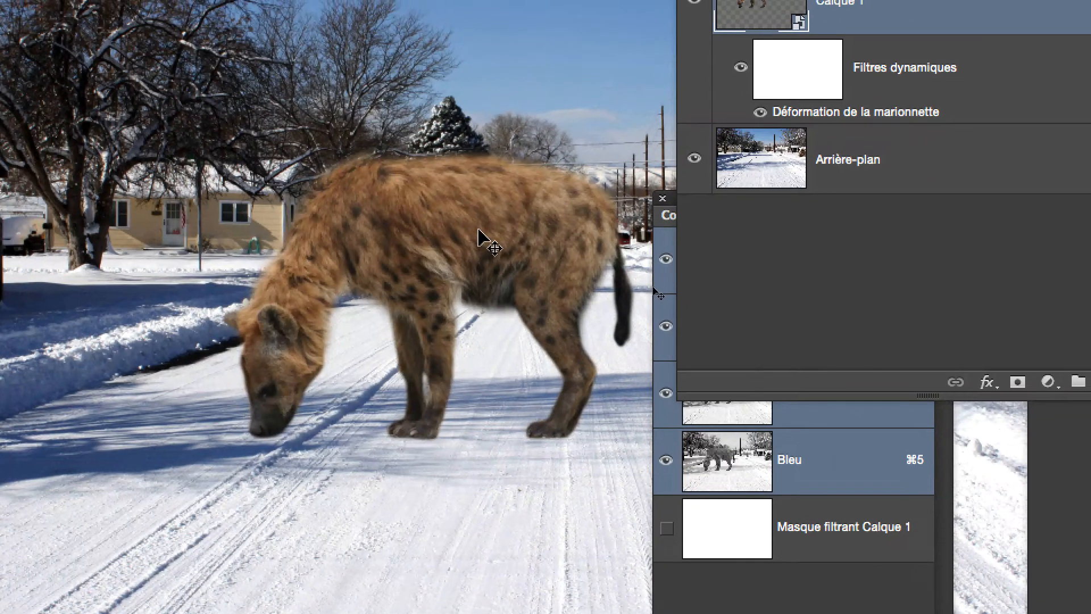
pyautogui.moveTo(487, 227); pyautogui.dragTo(453, 249)
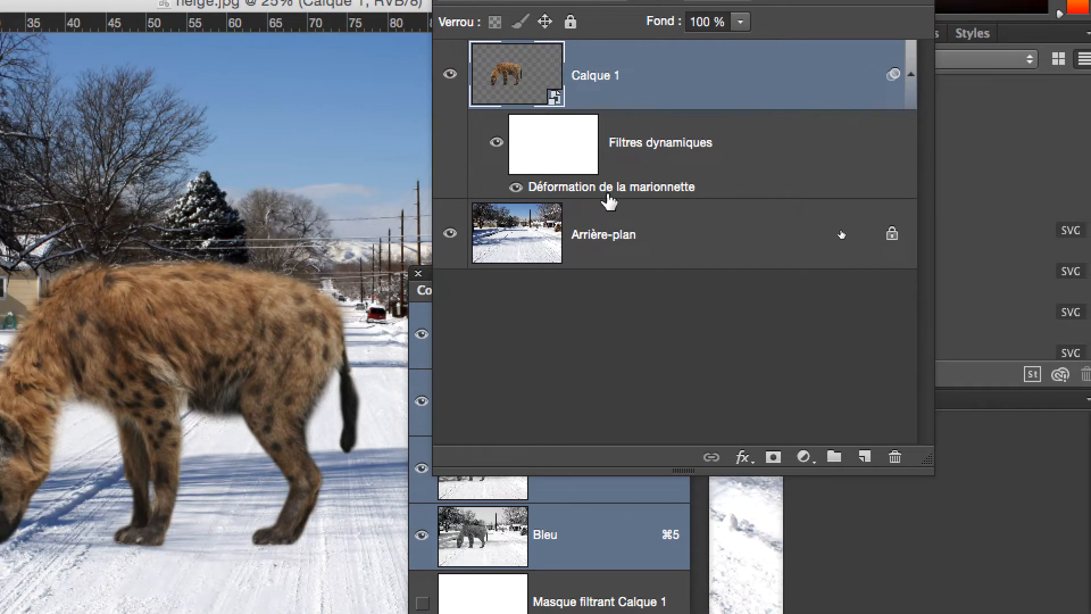
pyautogui.moveTo(602, 195)
pyautogui.mouseDown()
pyautogui.moveTo(620, 190)
pyautogui.moveTo(613, 199)
pyautogui.mouseUp()
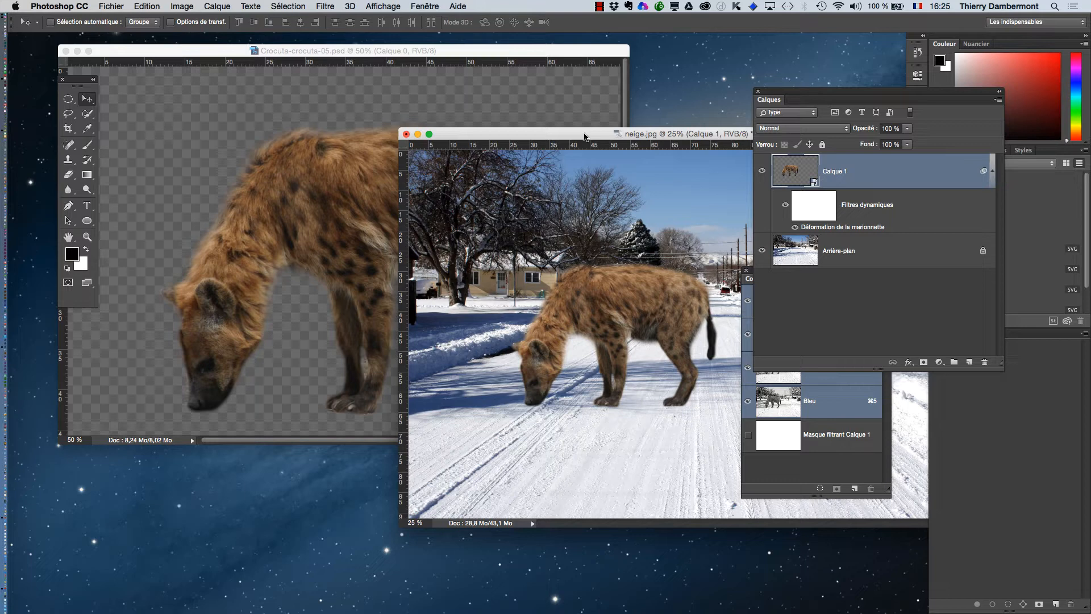
# Step: Bring the whole neige composition into view and save it in Photoshop format as neige.psd with its layers
pyautogui.moveTo(584, 136); pyautogui.dragTo(364, 177)
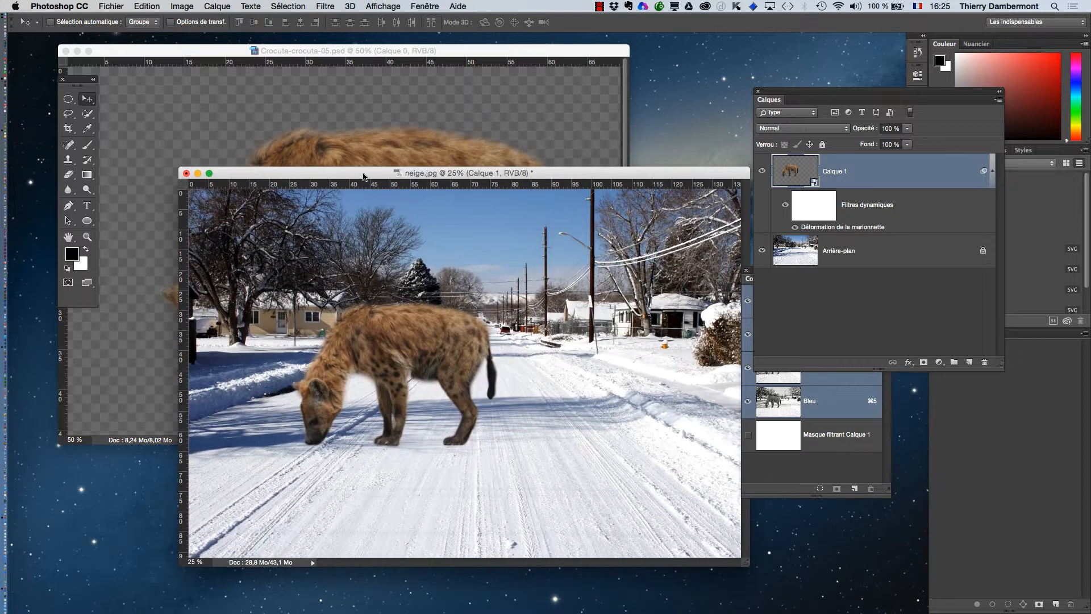
pyautogui.click(111, 6)
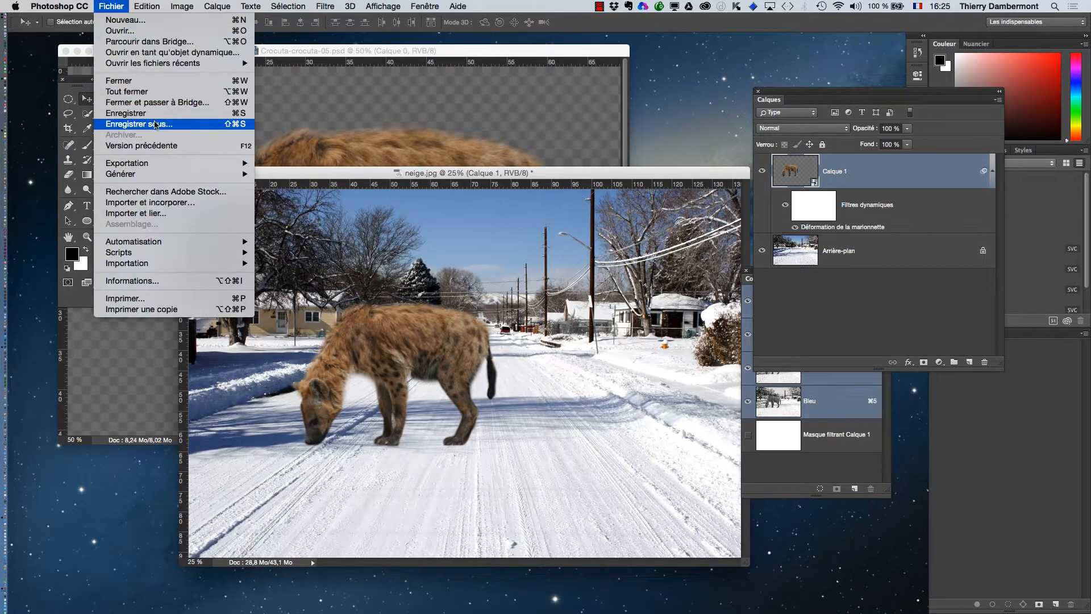
pyautogui.click(142, 125)
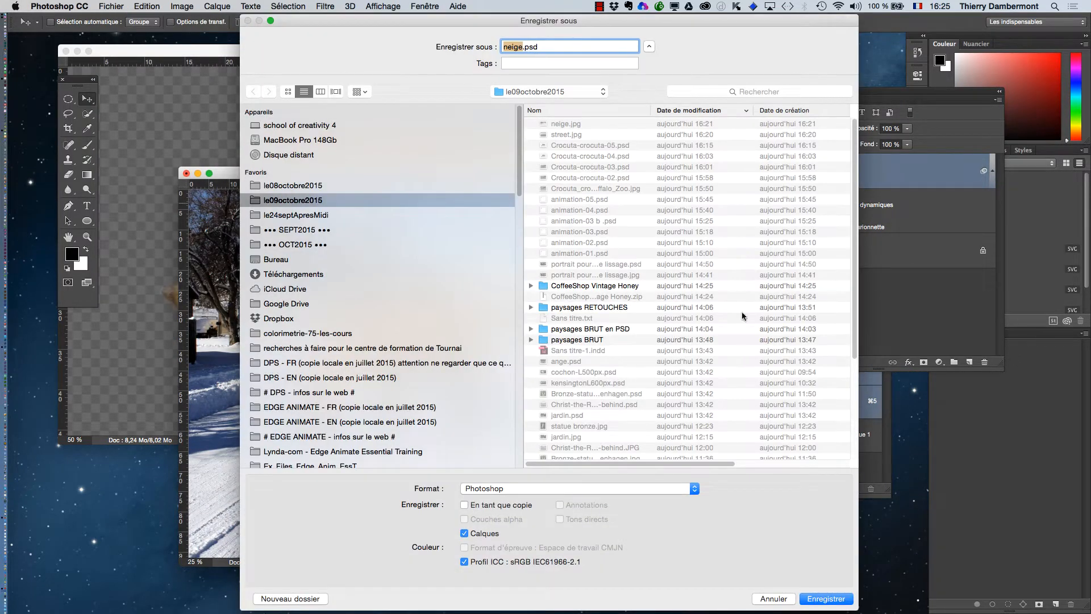
pyautogui.click(827, 599)
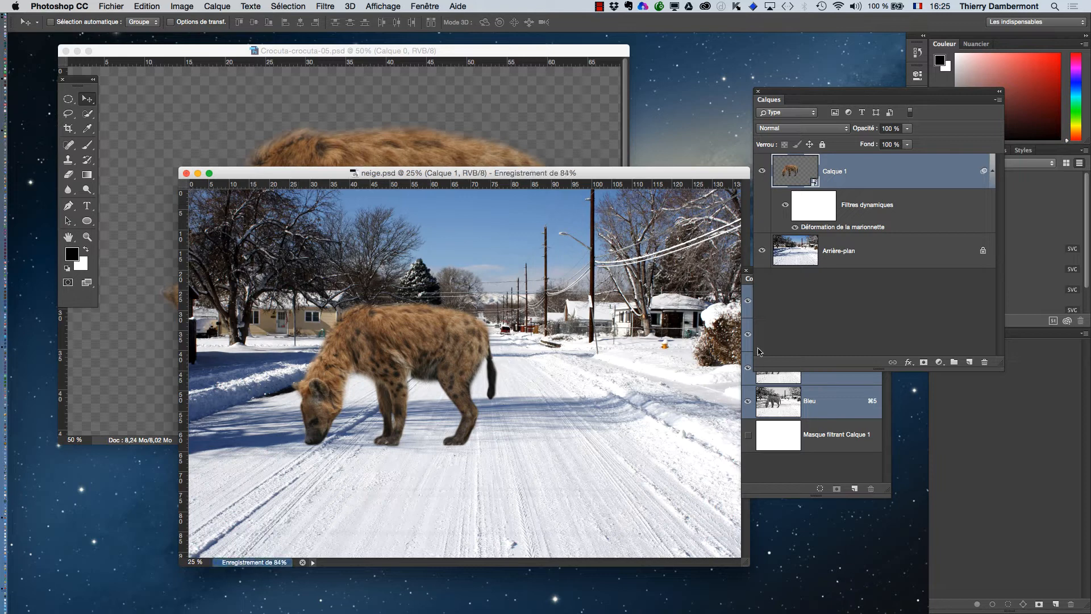
# Step: In full-screen mode, scale the hyena down proportionally with Free Transform and move it to the middle of the snowy road
pyautogui.press('f')
pyautogui.moveTo(640, 323); pyautogui.dragTo(549, 295)
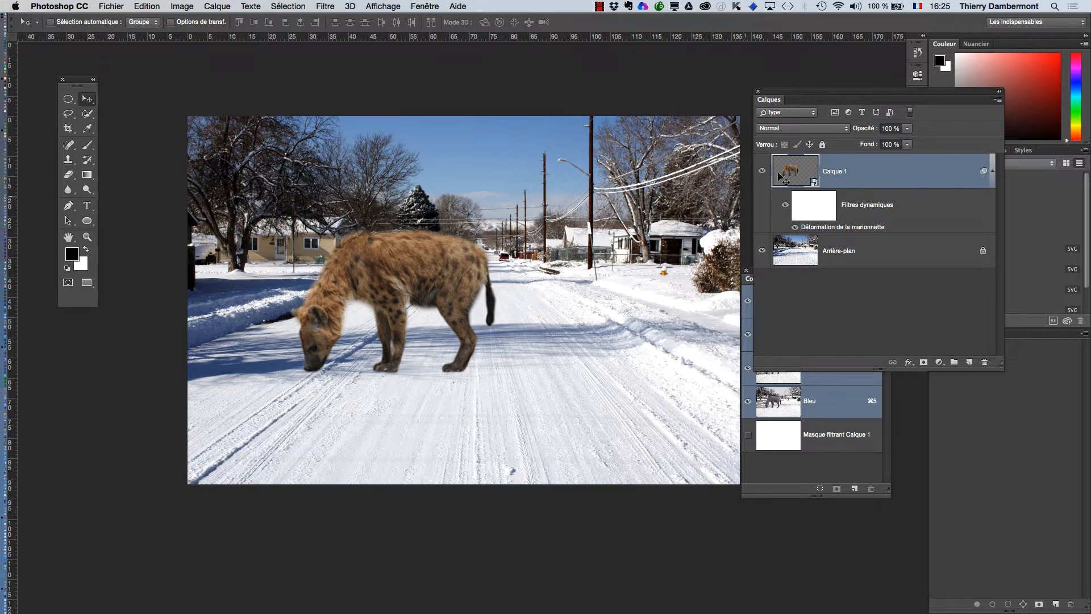
pyautogui.click(147, 6)
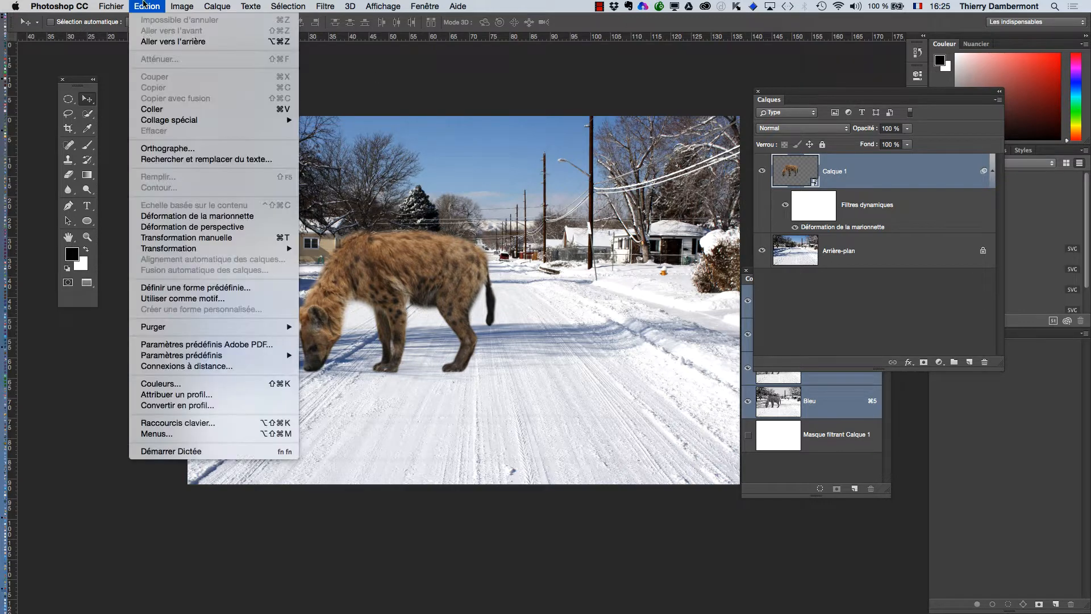
pyautogui.click(456, 242)
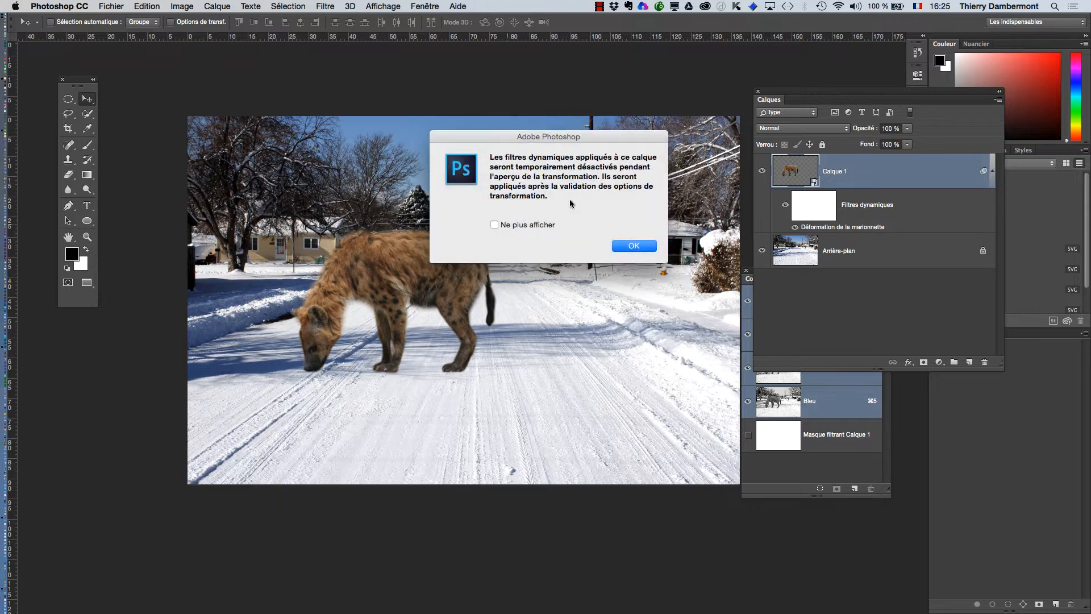
pyautogui.click(631, 247)
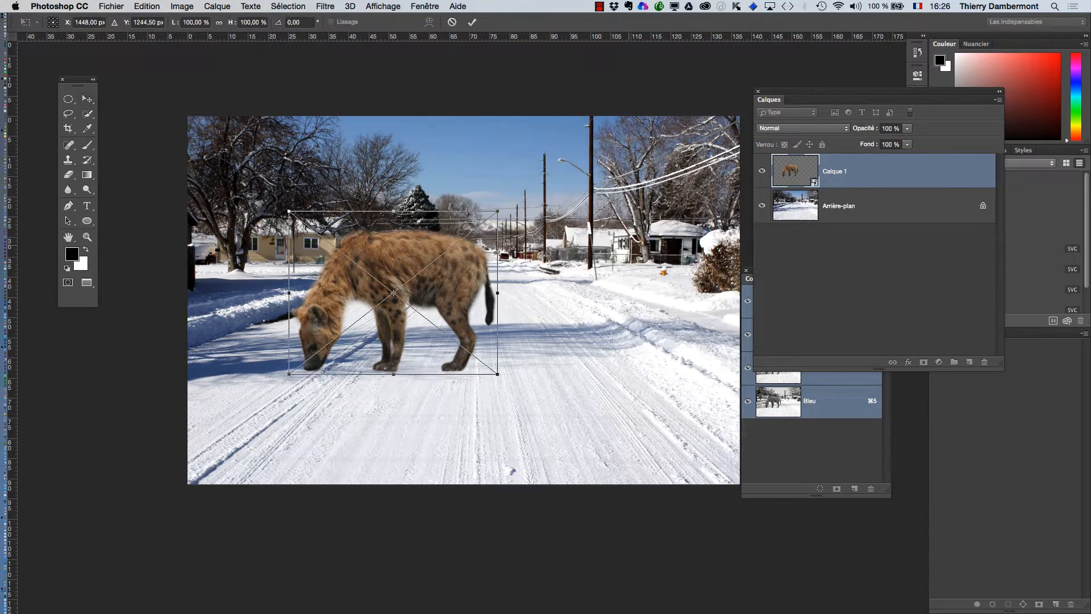
pyautogui.moveTo(494, 215); pyautogui.dragTo(430, 264)
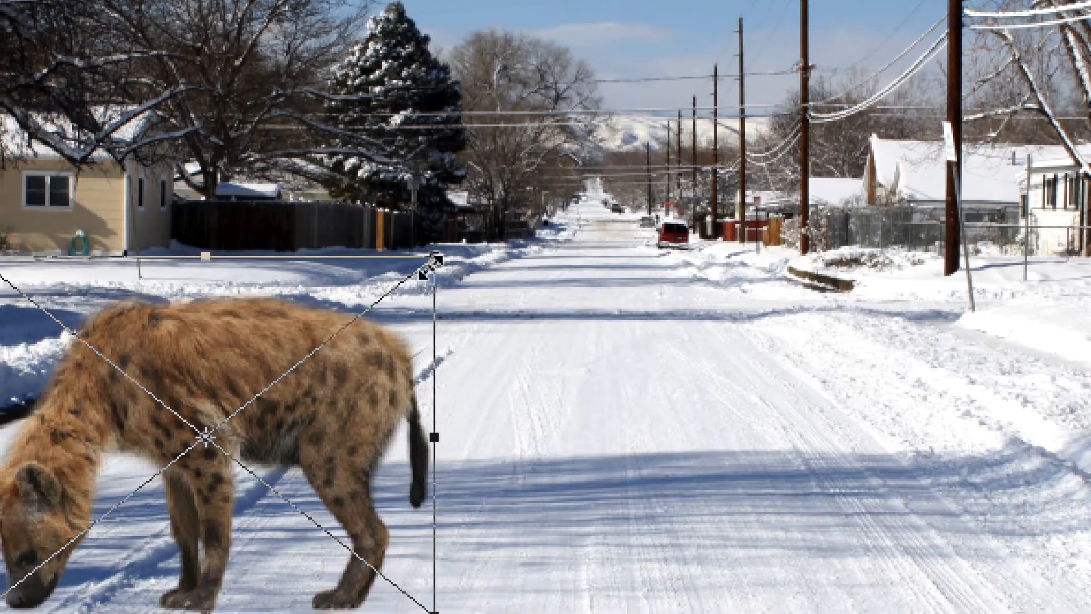
pyautogui.moveTo(431, 265); pyautogui.dragTo(424, 273)
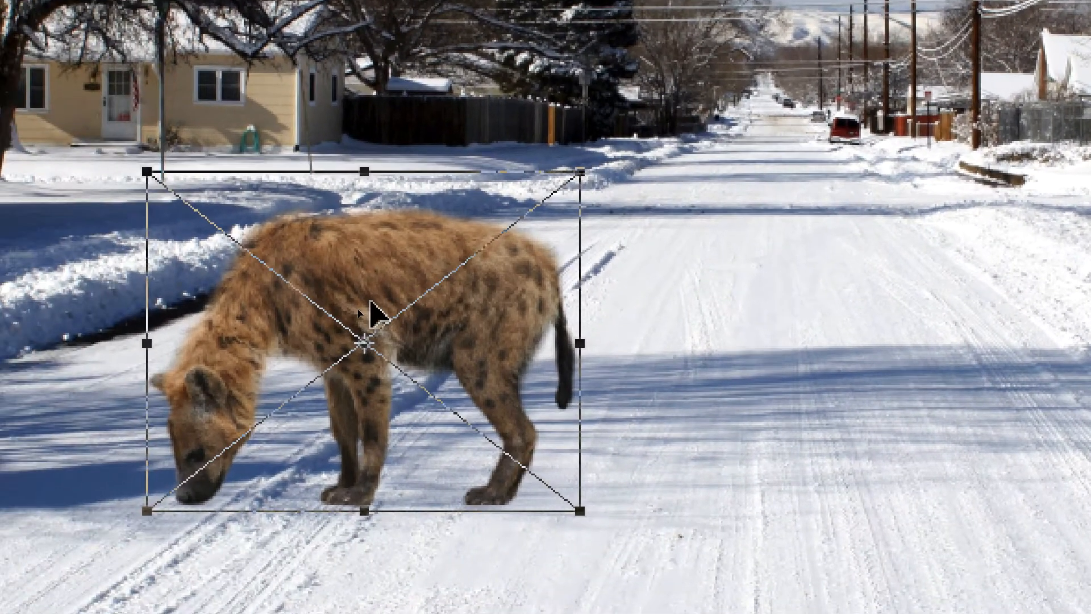
pyautogui.moveTo(403, 405); pyautogui.dragTo(549, 396)
pyautogui.moveTo(457, 310); pyautogui.dragTo(451, 312)
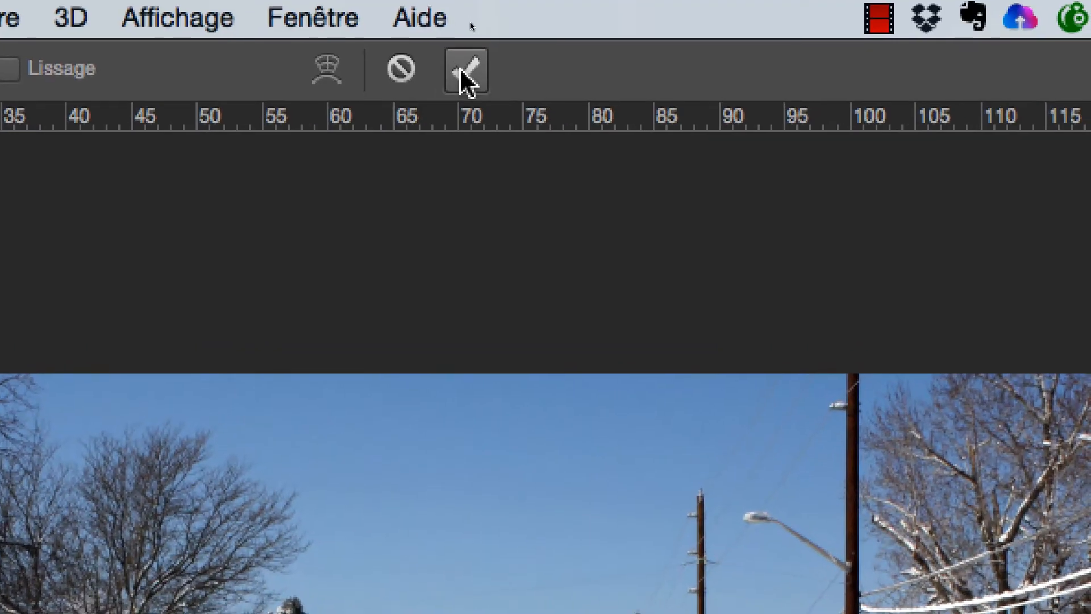
pyautogui.click(471, 47)
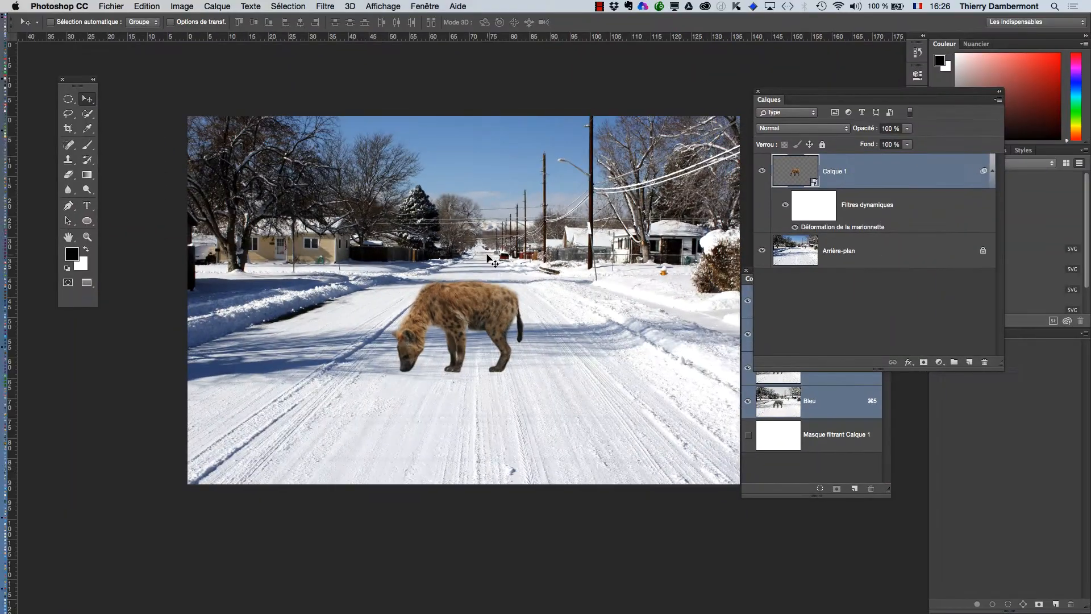
pyautogui.moveTo(462, 322); pyautogui.dragTo(487, 319)
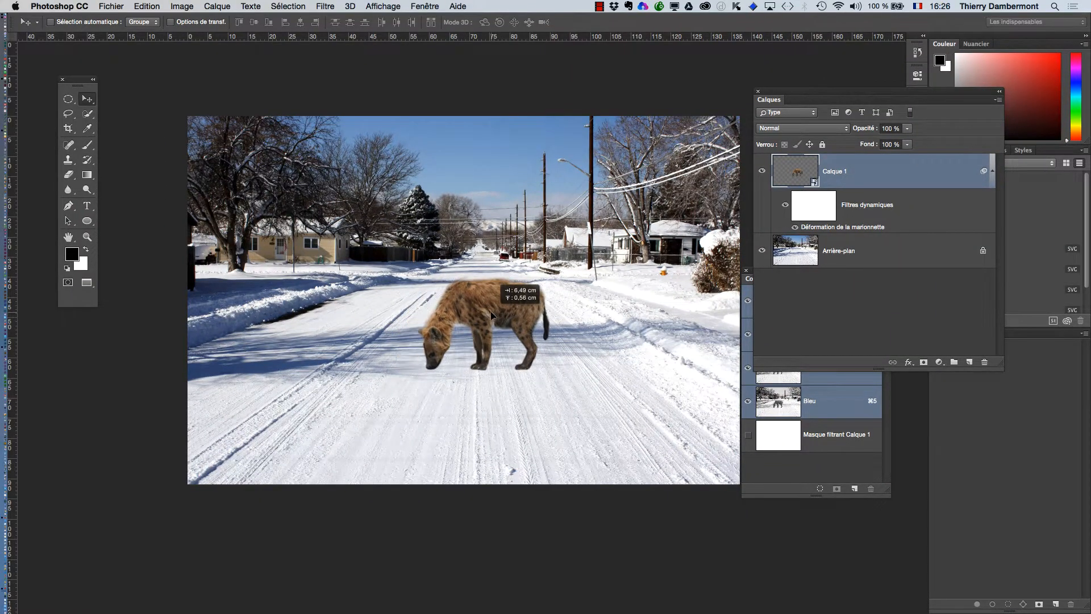
# Step: Scale the hyena layer down proportionally to about 12.4% with Free Transform and examine its fur and head up close
pyautogui.click(146, 6)
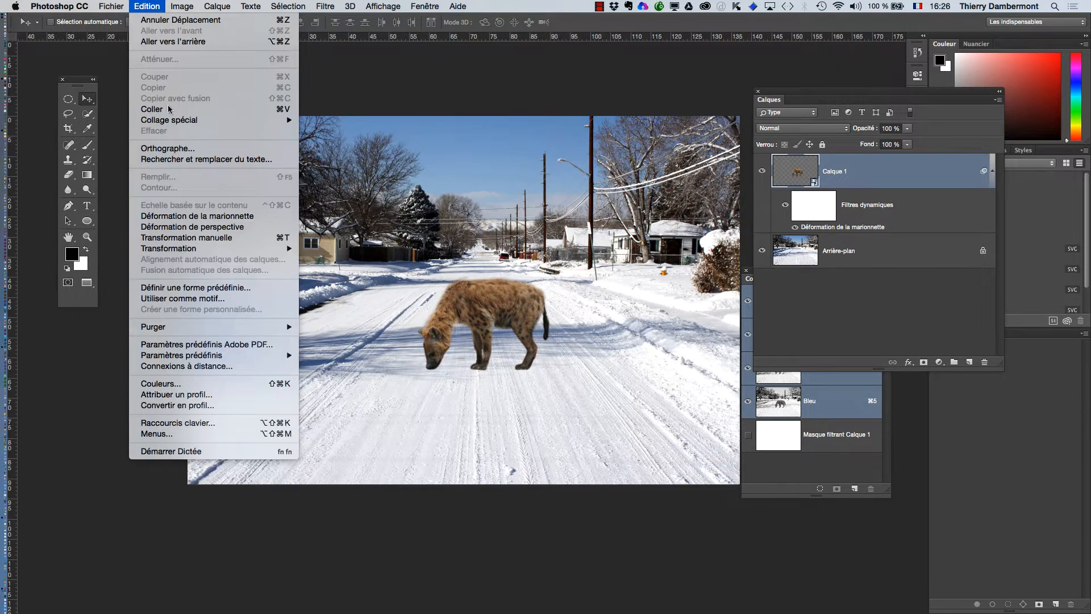
pyautogui.click(228, 241)
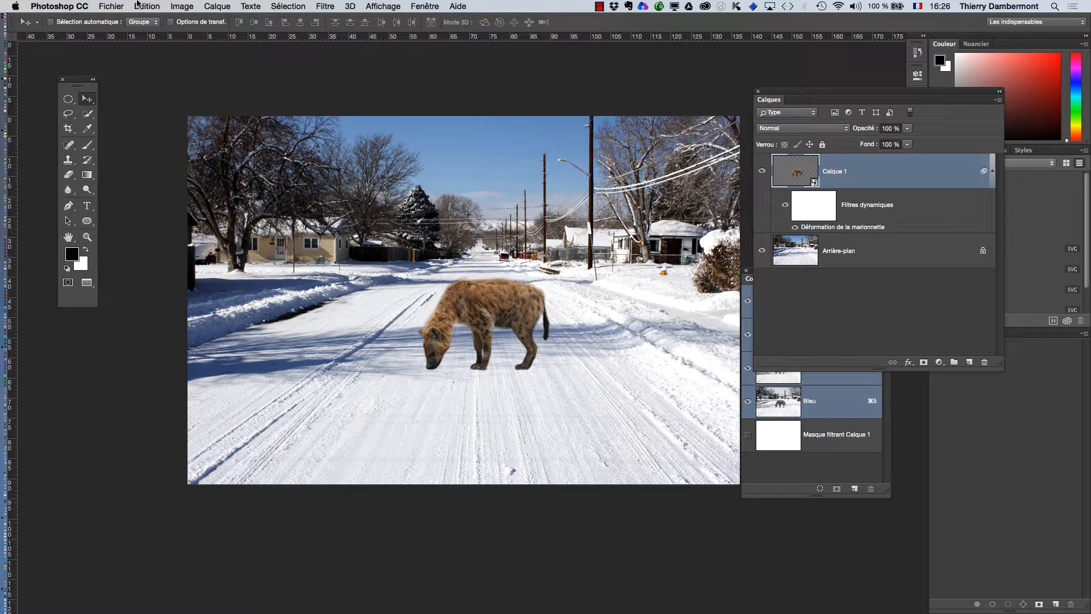
pyautogui.click(137, 4)
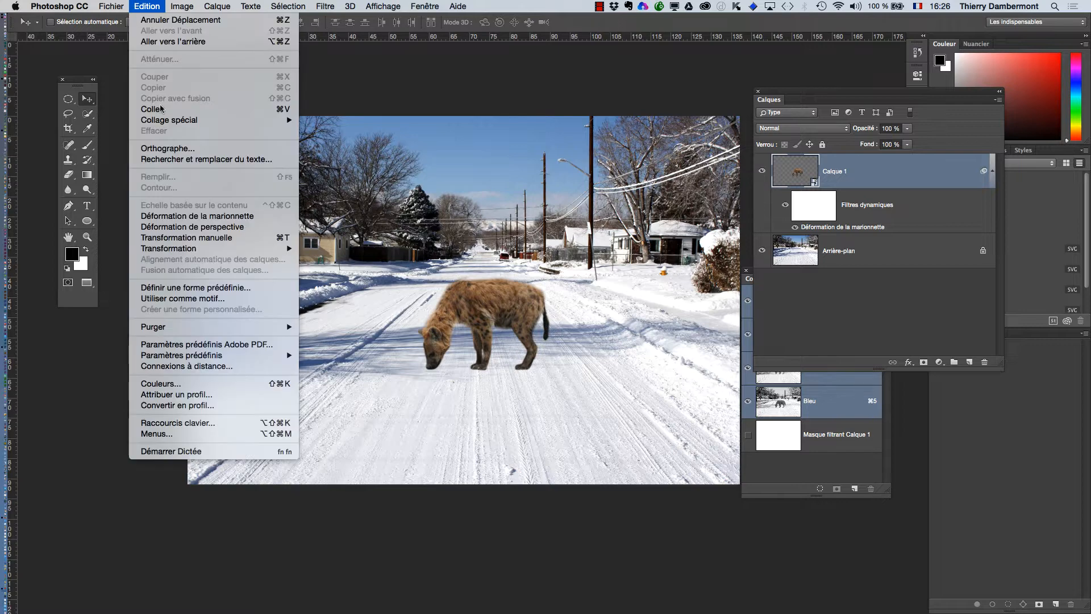
pyautogui.click(193, 238)
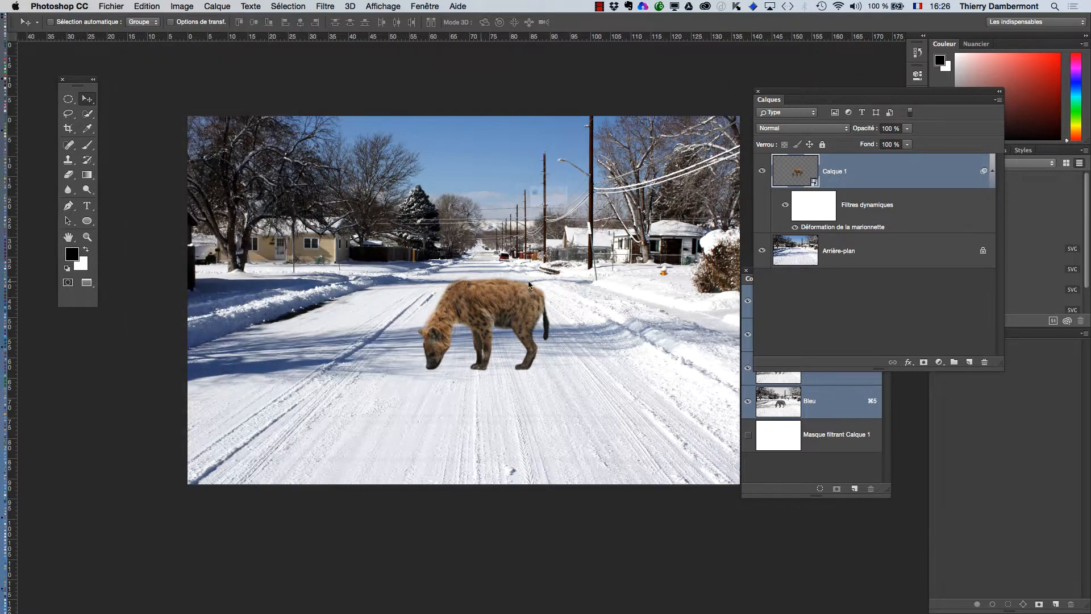
pyautogui.click(622, 247)
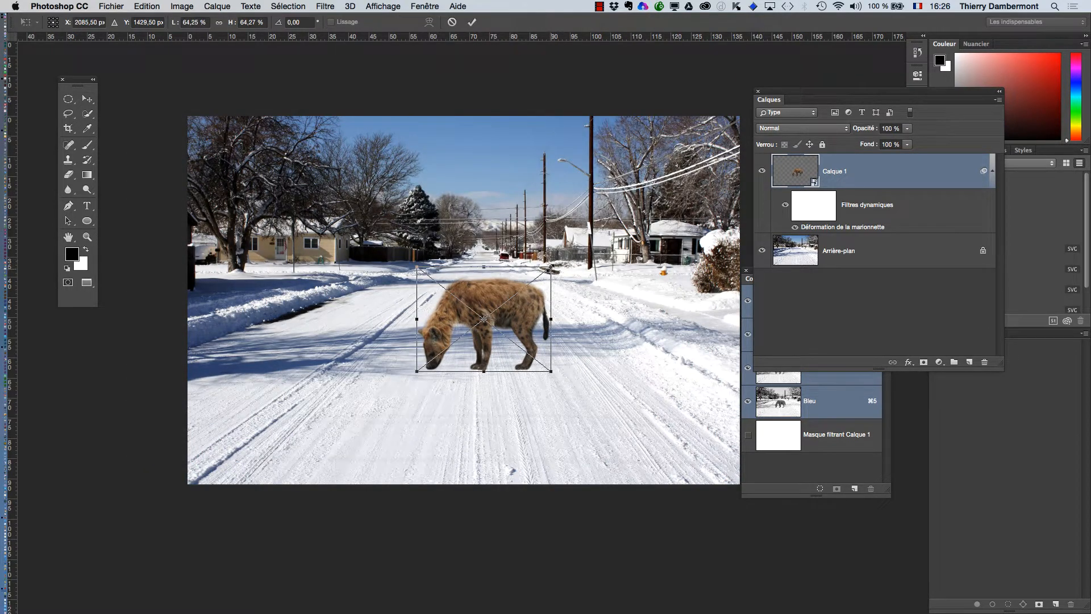
pyautogui.moveTo(550, 269); pyautogui.dragTo(444, 351)
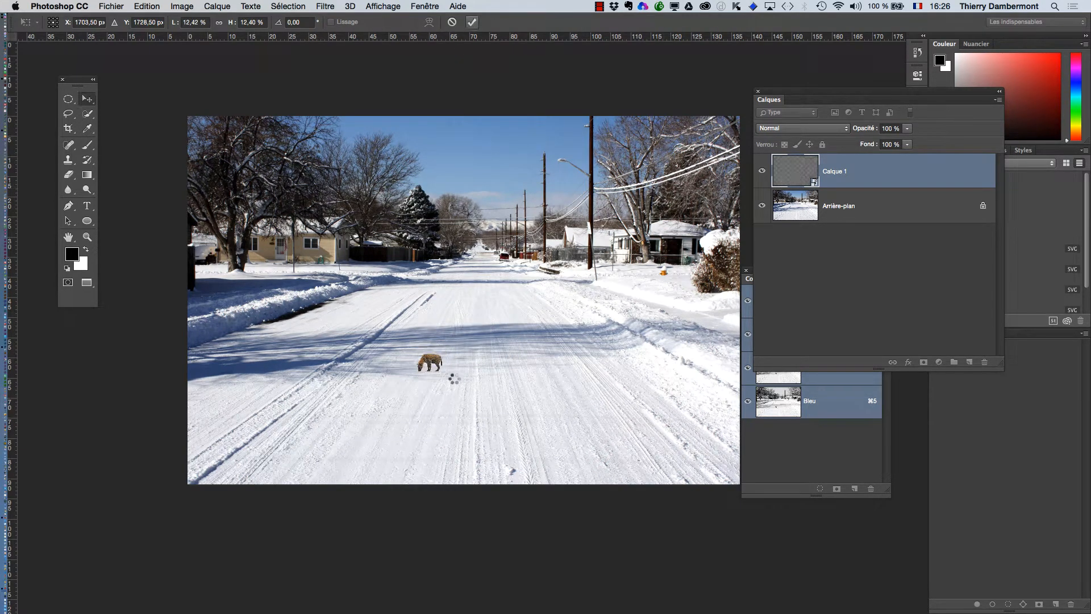
pyautogui.scroll(6, 449, 376)
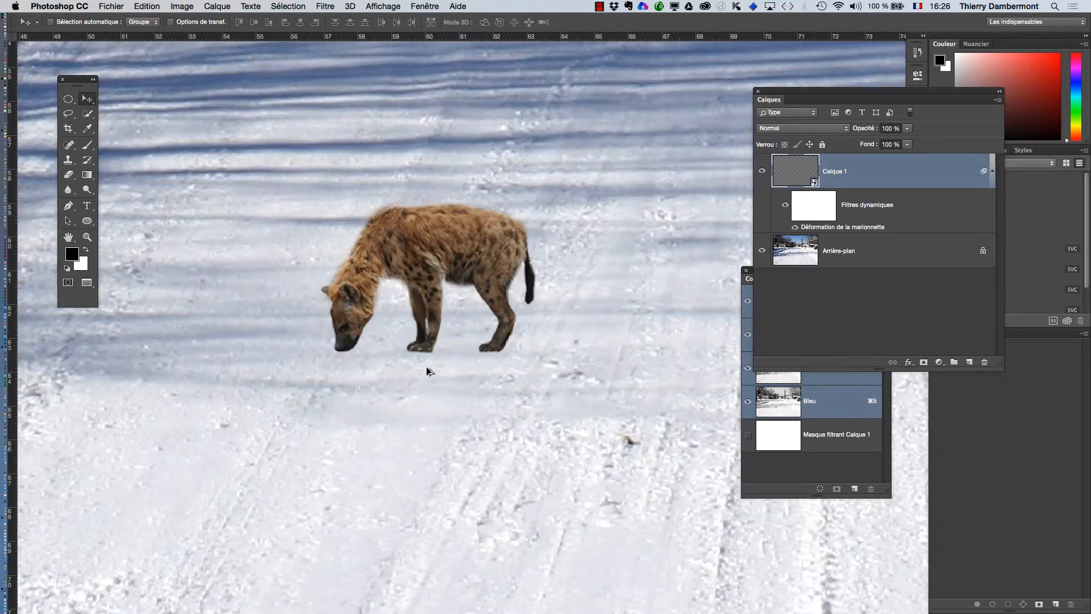
pyautogui.scroll(3, 429, 369)
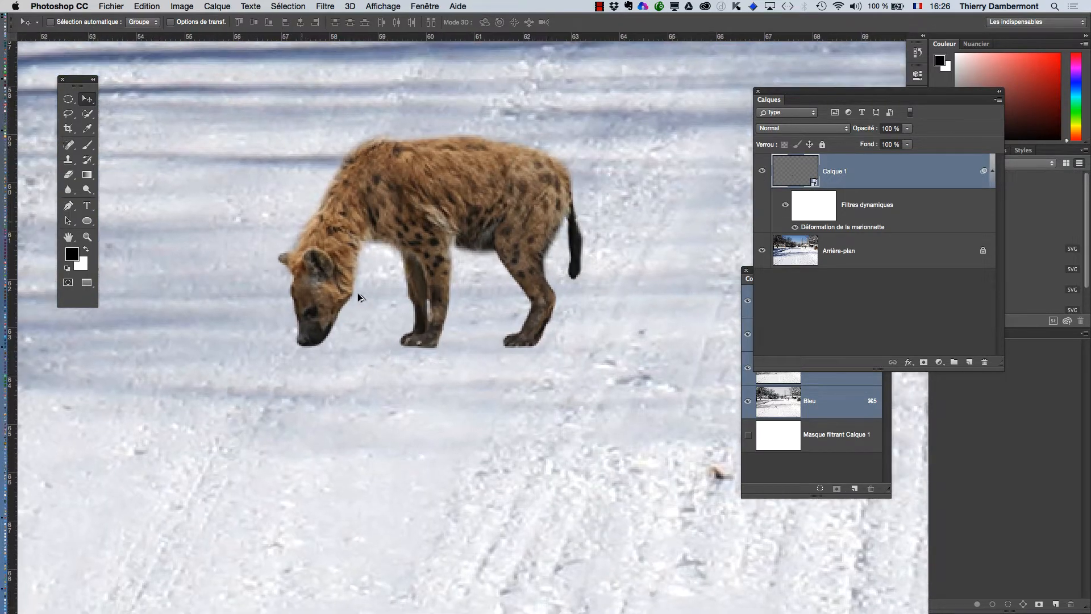
pyautogui.scroll(5, 357, 292)
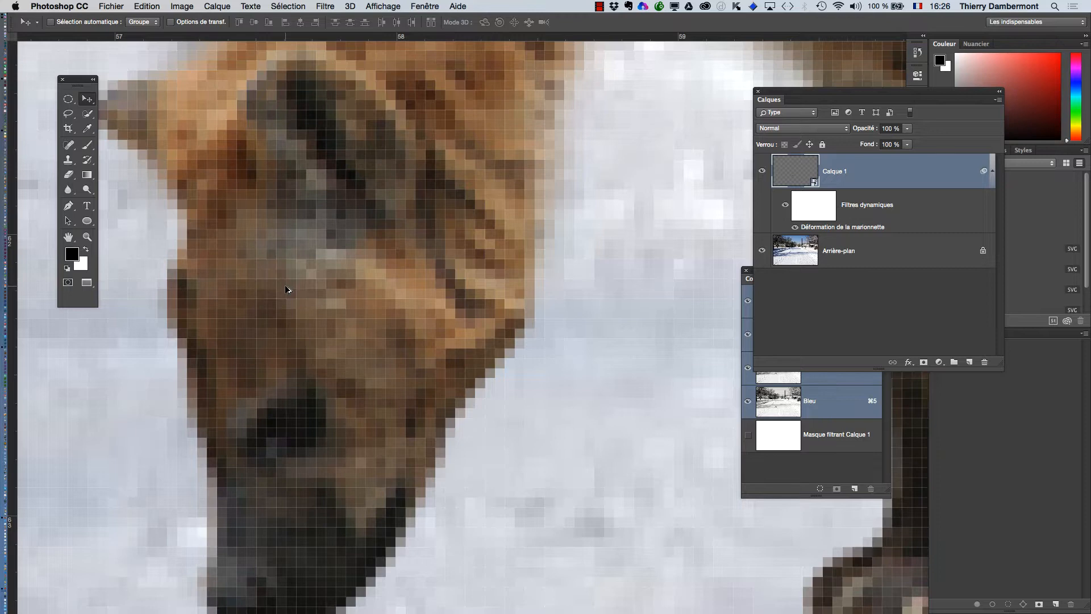
pyautogui.scroll(-5, 287, 289)
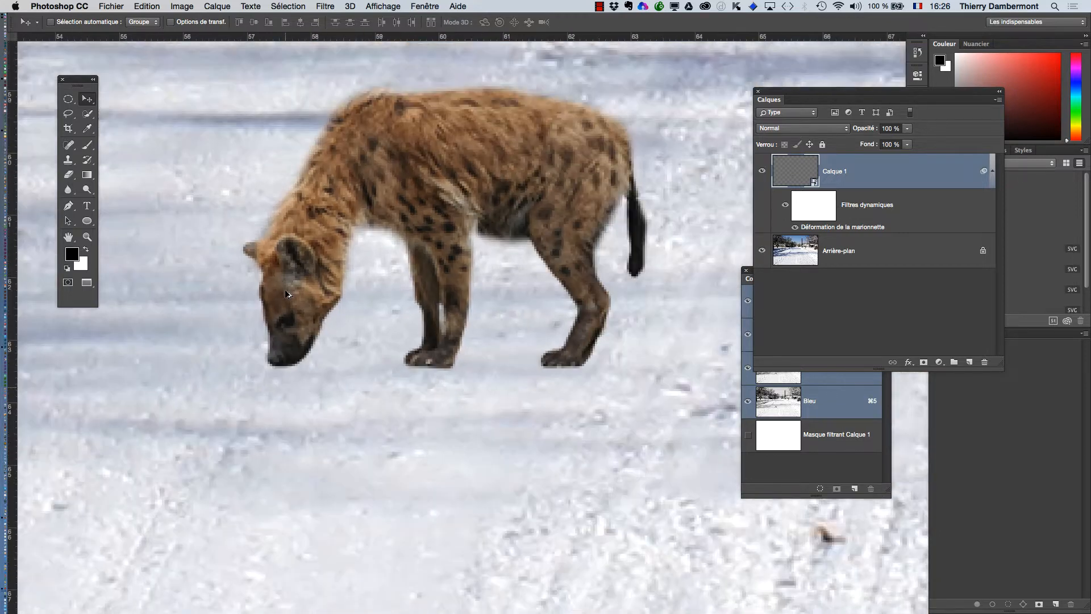
pyautogui.scroll(-6, 286, 291)
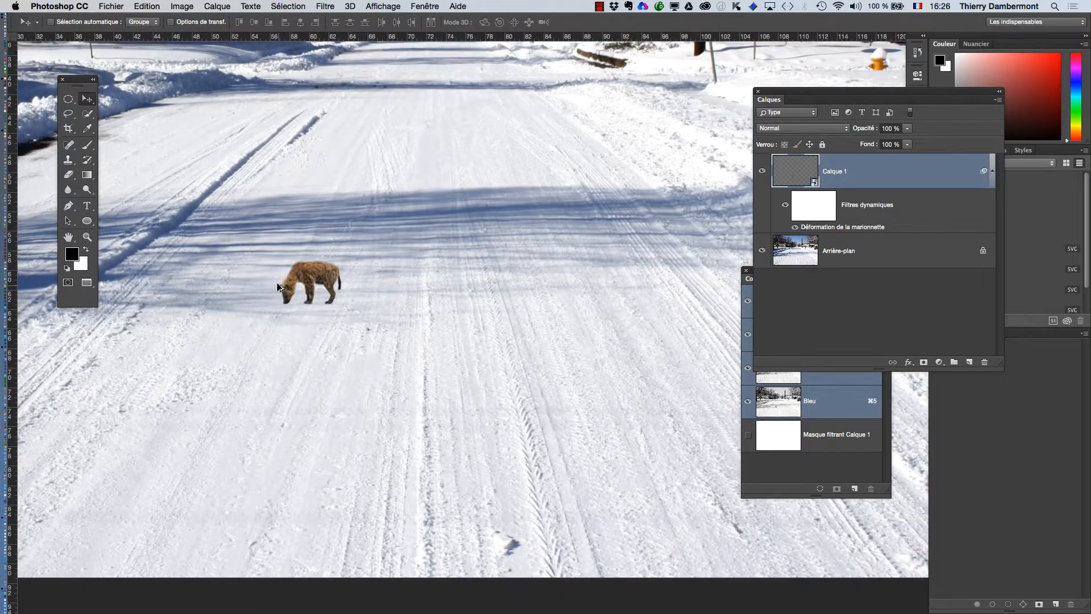
# Step: Enlarge the tiny hyena proportionally with Free Transform to about 67% and apply the transformation
pyautogui.click(137, 5)
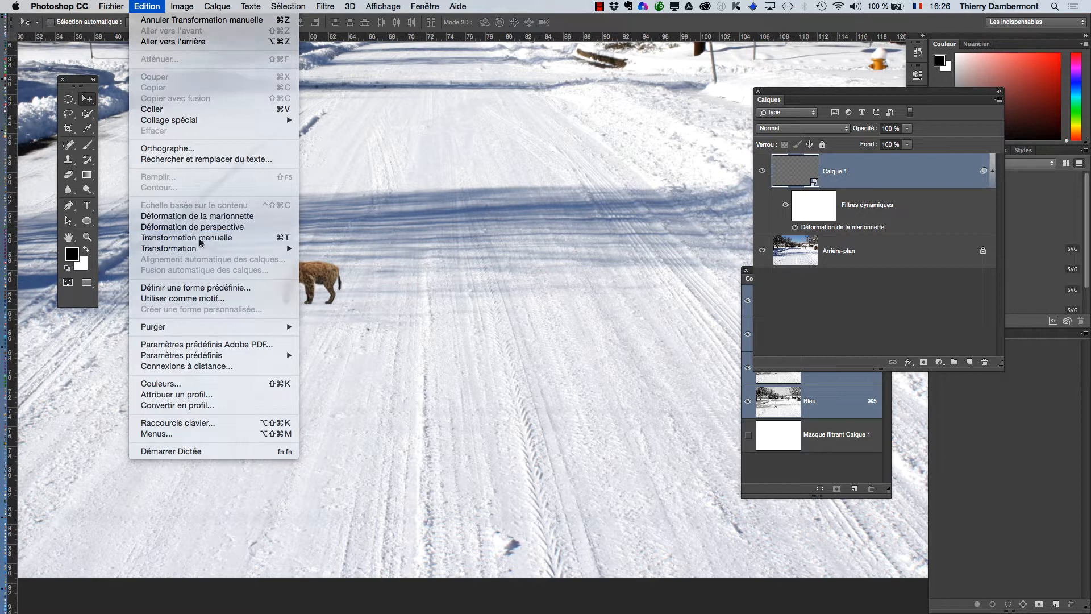
pyautogui.click(359, 259)
pyautogui.click(621, 249)
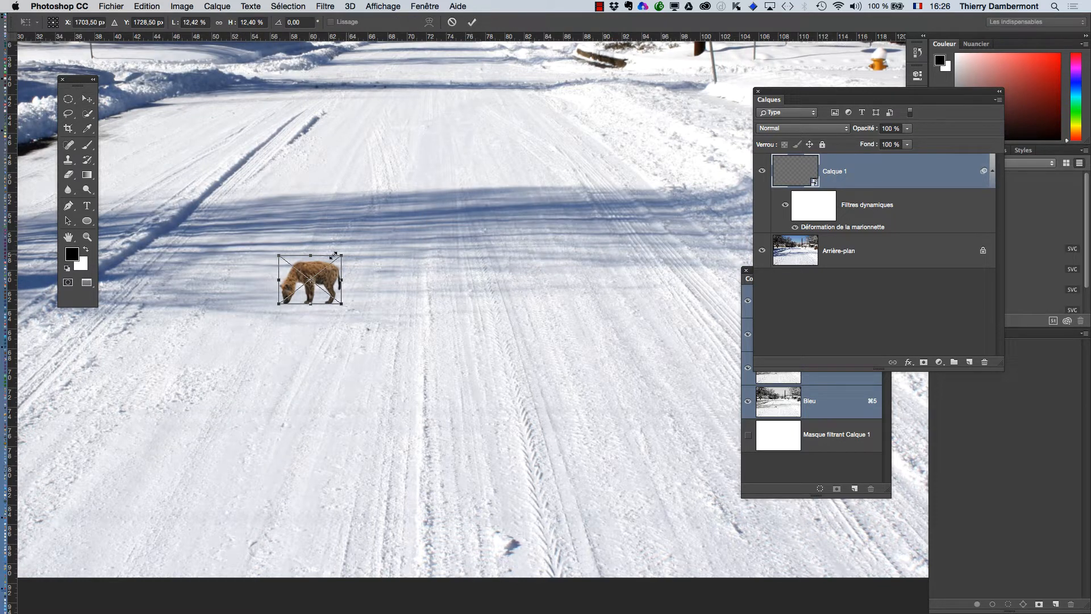
pyautogui.moveTo(336, 257); pyautogui.dragTo(581, 68)
pyautogui.scroll(-2, 540, 179)
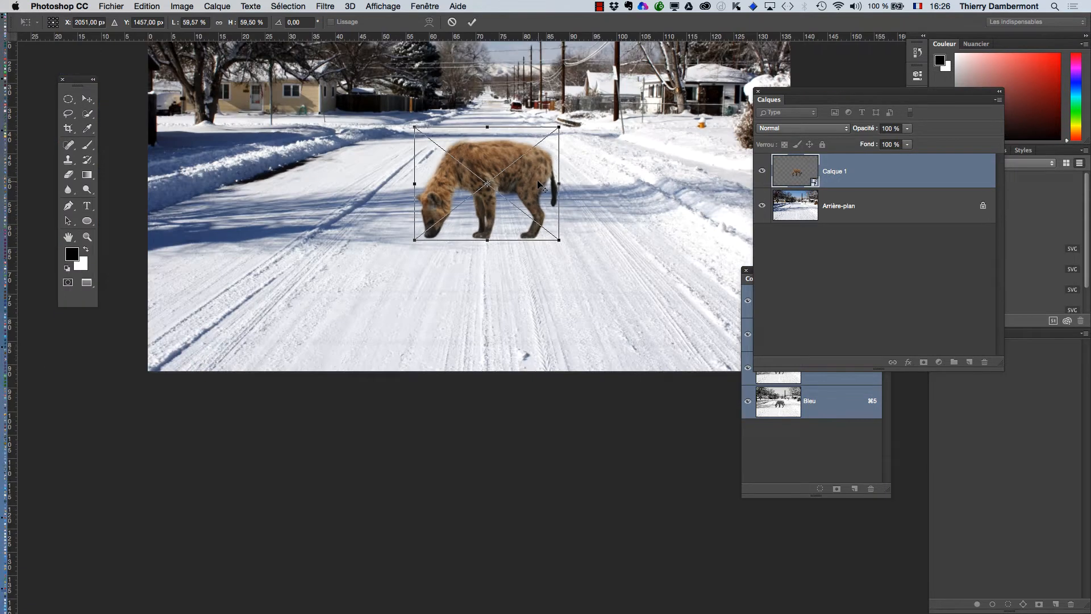
pyautogui.moveTo(556, 130); pyautogui.dragTo(526, 83)
pyautogui.click(471, 22)
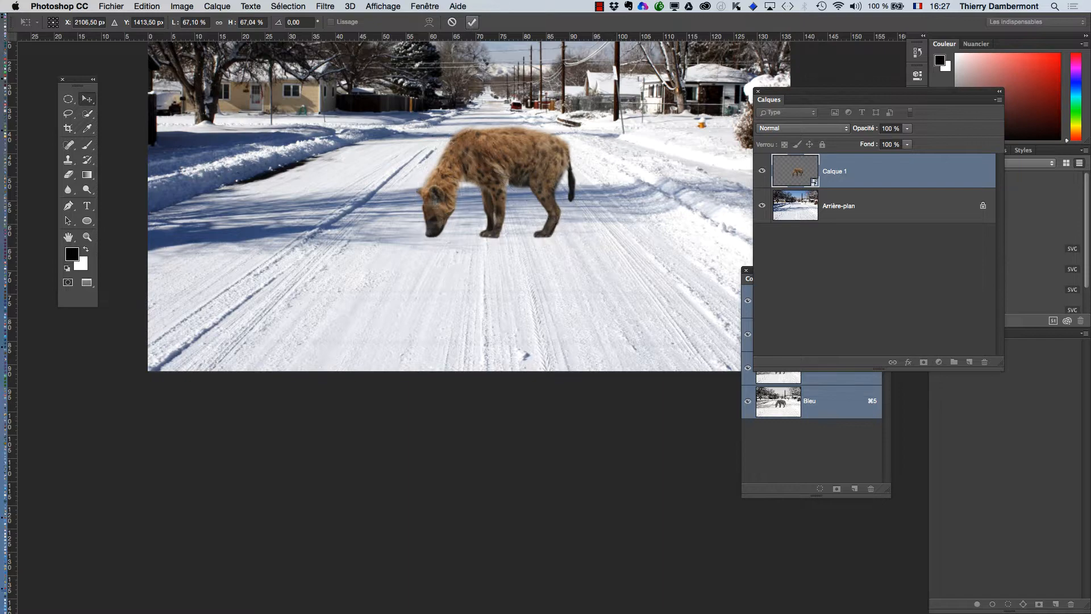
# Step: Duplicate the hyena layer three times, together with its puppet warp smart filter
pyautogui.moveTo(499, 189); pyautogui.dragTo(450, 228)
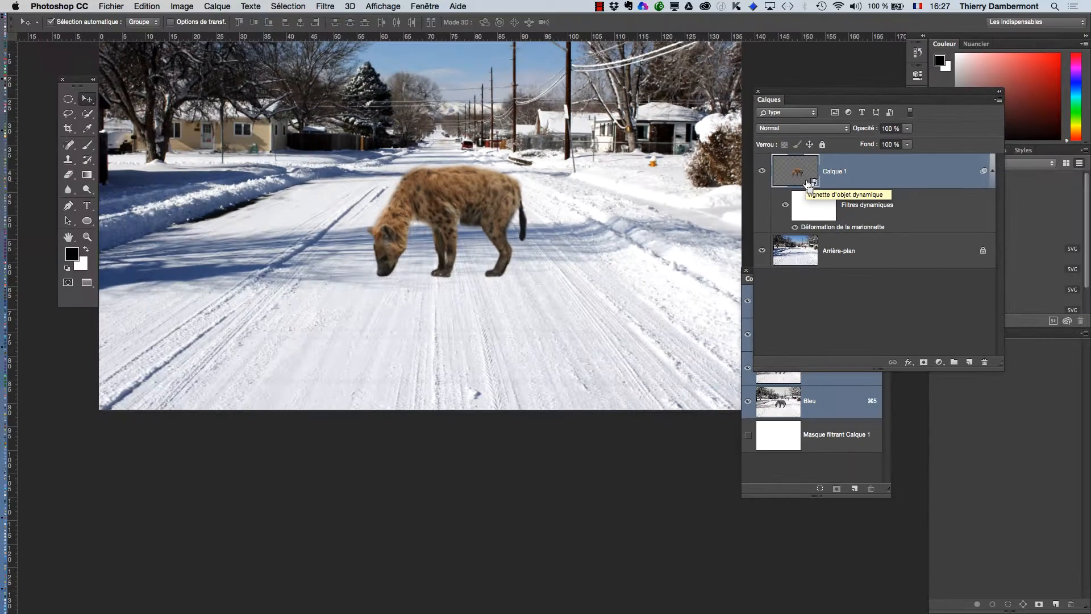
pyautogui.moveTo(478, 226); pyautogui.dragTo(472, 277)
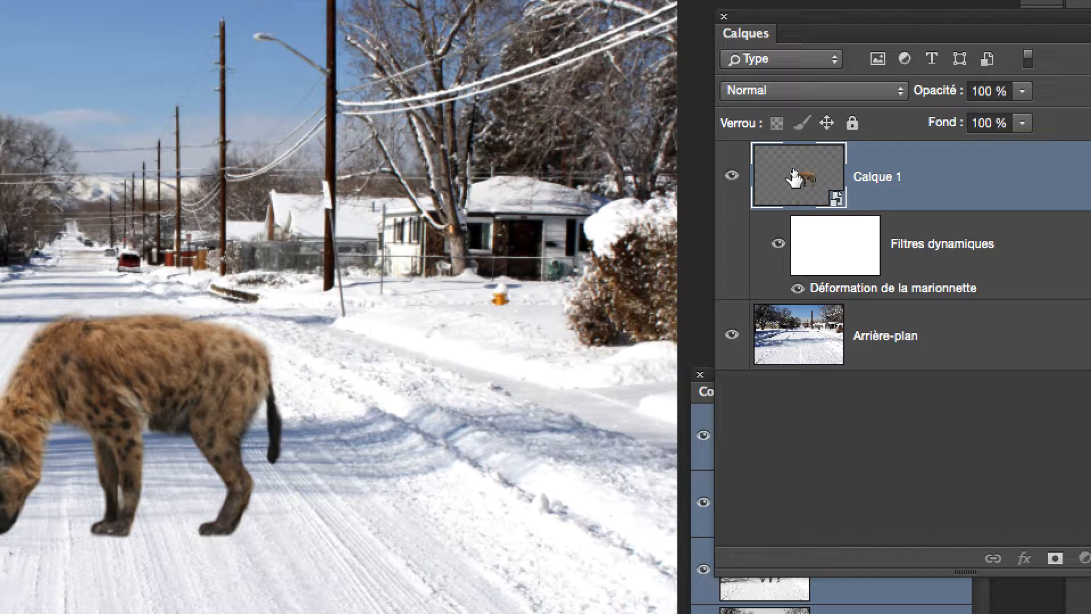
pyautogui.moveTo(814, 156); pyautogui.dragTo(1090, 533)
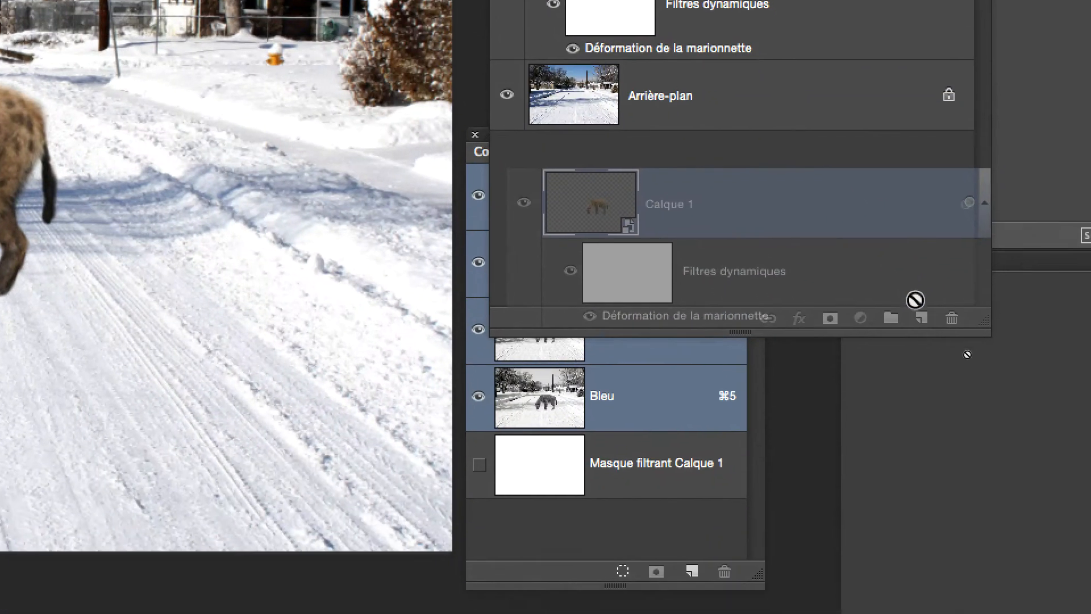
pyautogui.moveTo(915, 299); pyautogui.dragTo(942, 561)
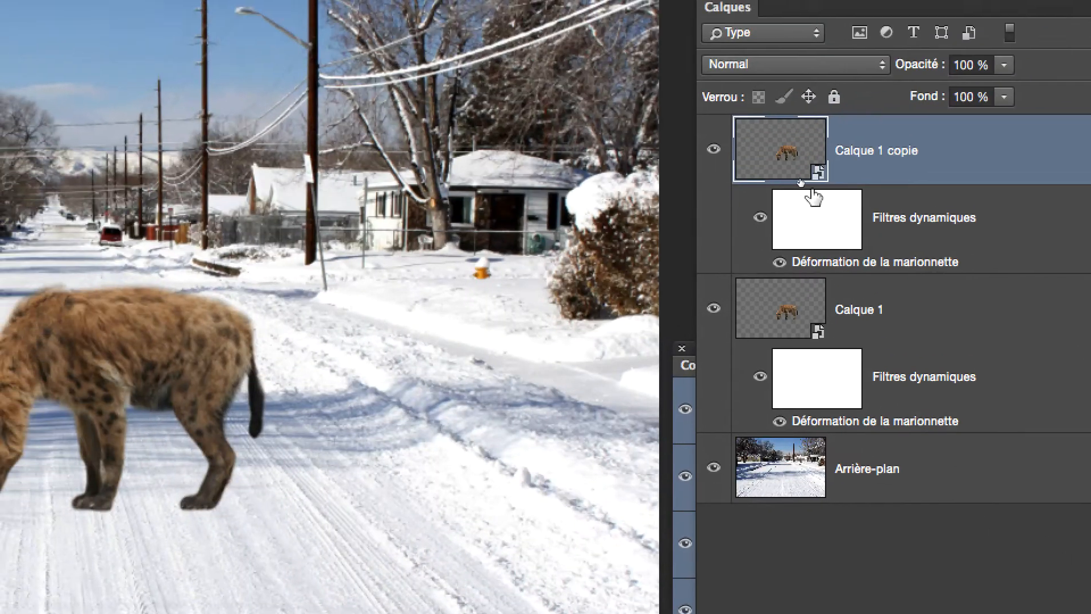
pyautogui.moveTo(812, 192); pyautogui.dragTo(1090, 613)
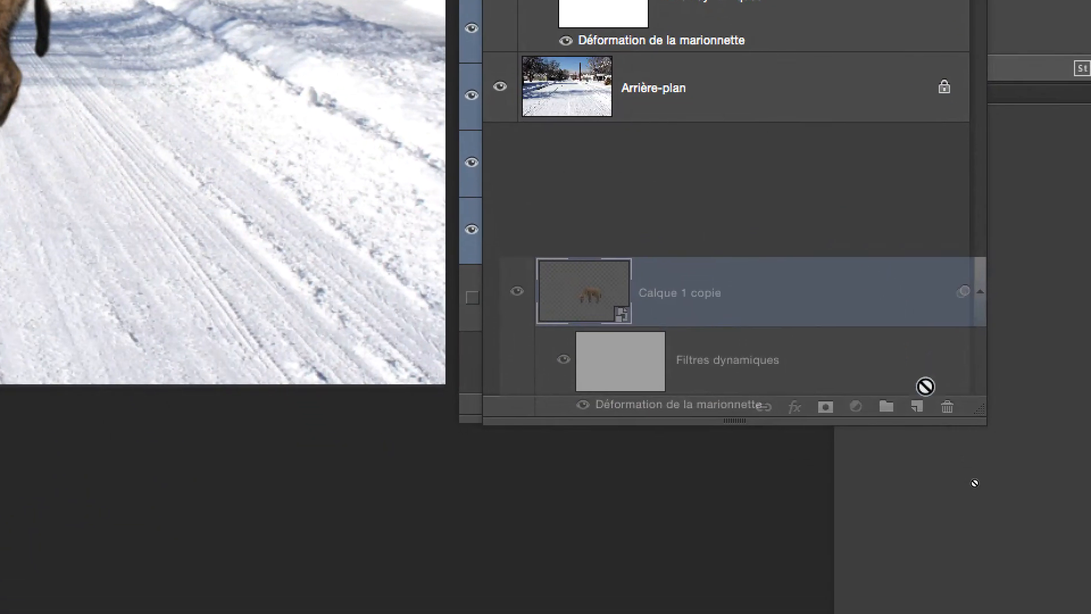
pyautogui.moveTo(925, 387); pyautogui.dragTo(947, 407)
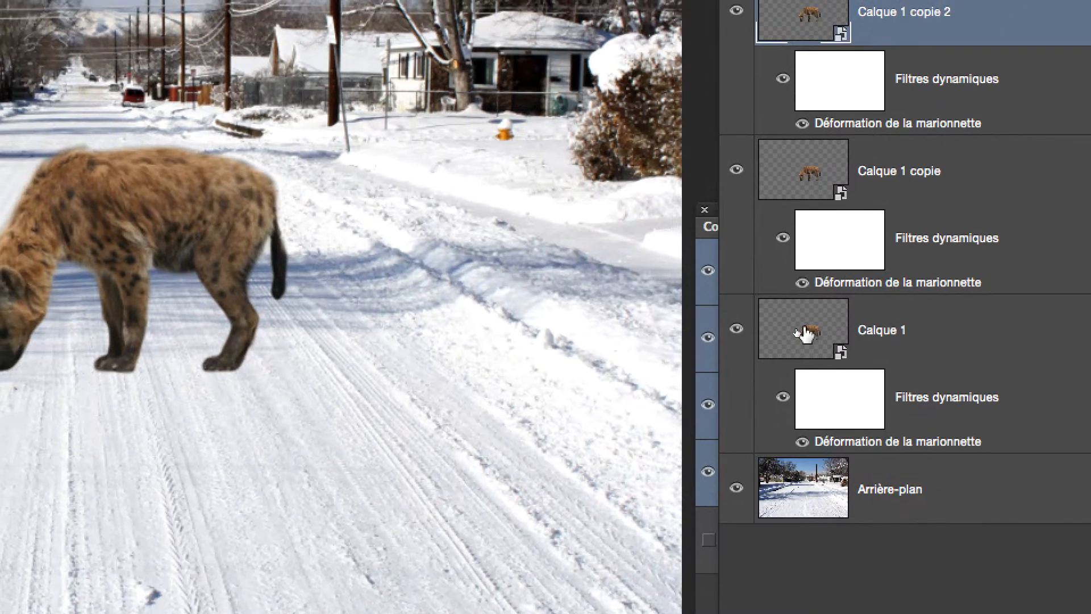
pyautogui.moveTo(802, 339); pyautogui.dragTo(944, 551)
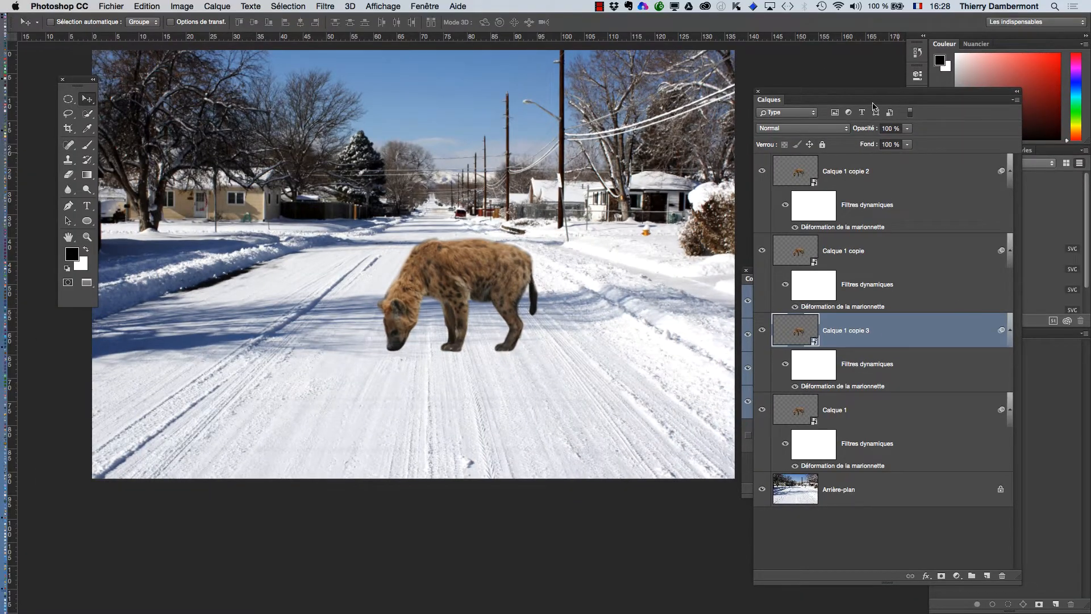
# Step: Move the hyena on the Calque 1 layer right and slightly up, onto the snowbank in front of the white house
pyautogui.moveTo(832, 92); pyautogui.dragTo(718, 55)
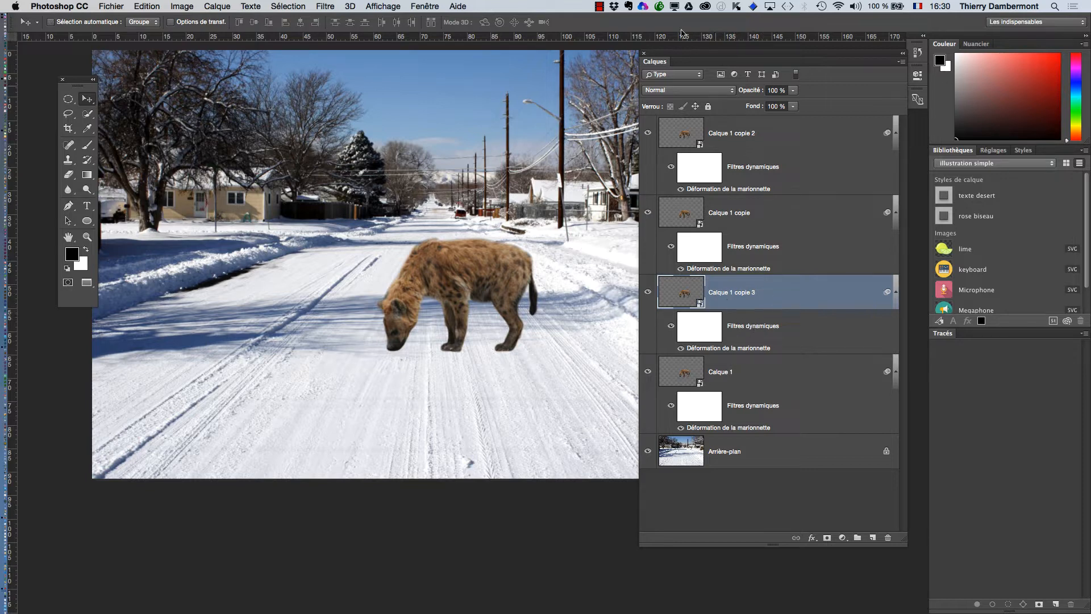
pyautogui.moveTo(677, 58); pyautogui.dragTo(792, 62)
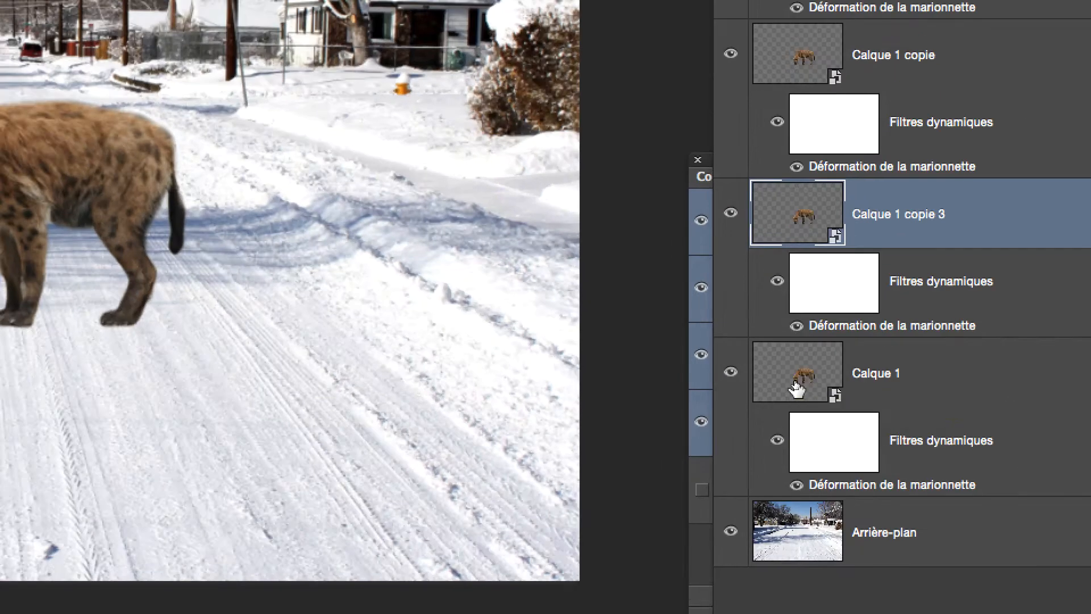
pyautogui.click(795, 388)
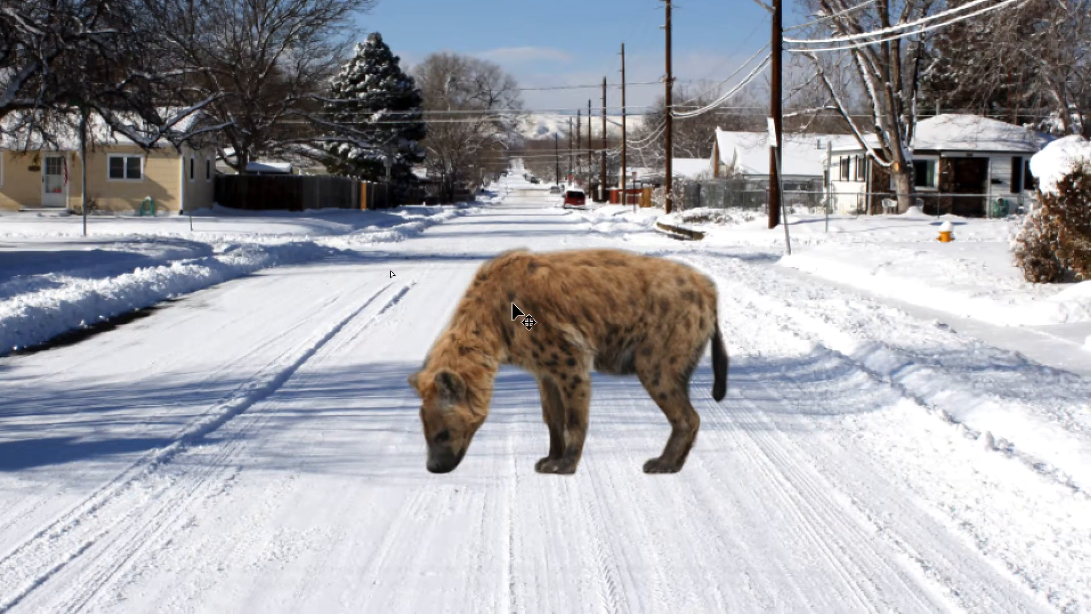
pyautogui.moveTo(512, 304); pyautogui.dragTo(814, 239)
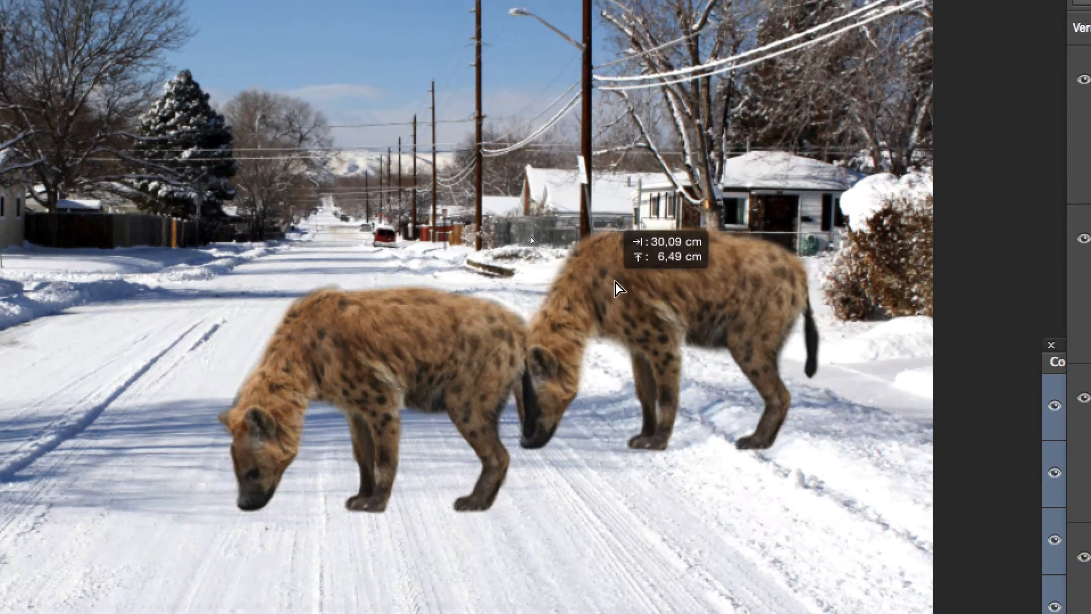
pyautogui.moveTo(619, 289); pyautogui.dragTo(619, 289)
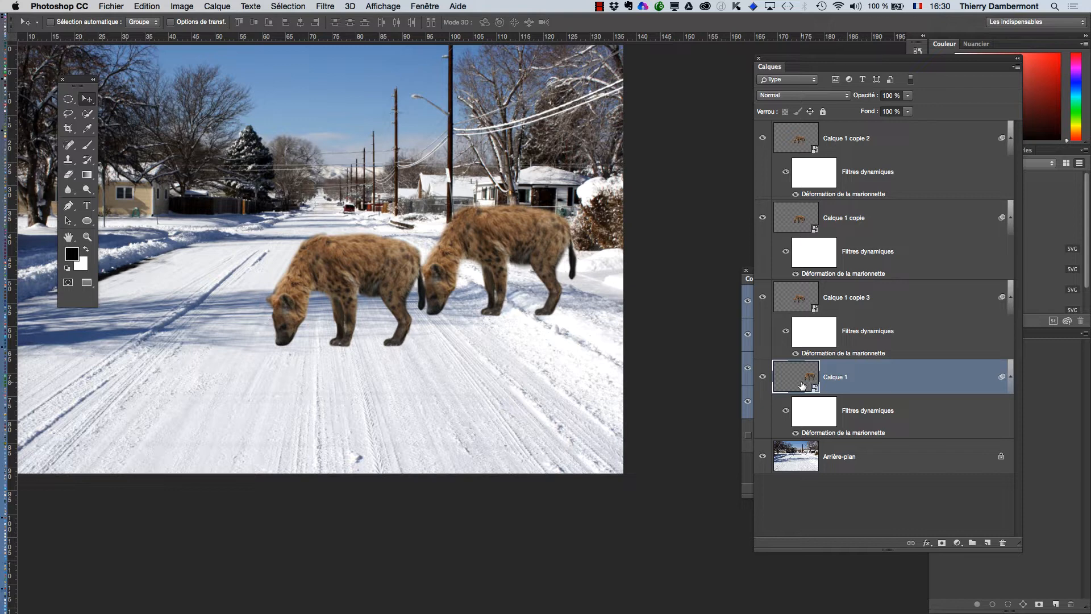
# Step: Line up the hyenas of Calque 1 copie 3, Calque 1 copie and Calque 1 copie 2 from left to right across the foreground road
pyautogui.click(785, 311)
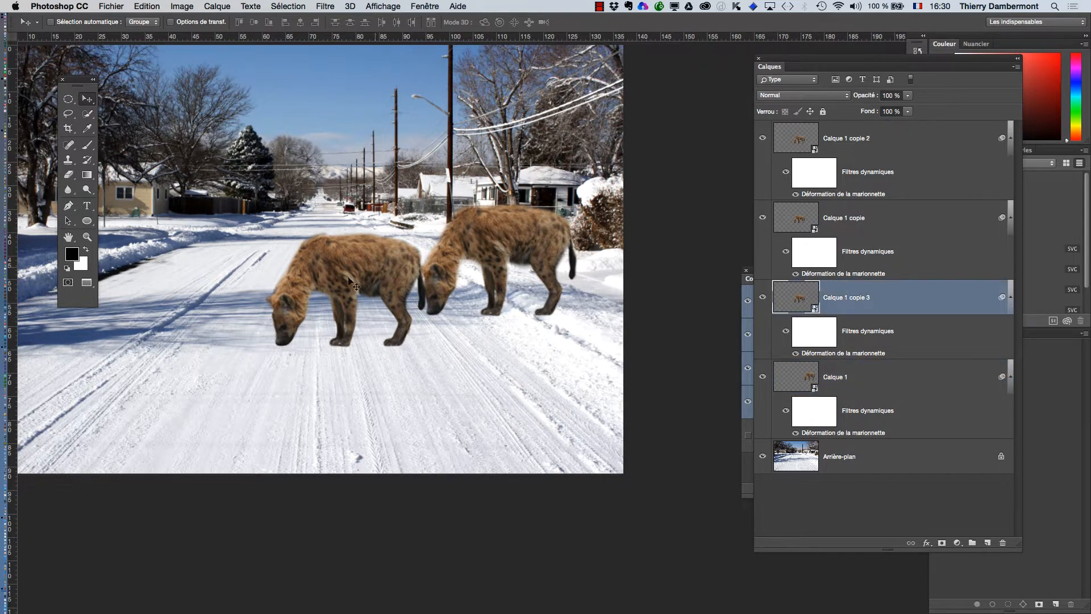
pyautogui.moveTo(350, 283); pyautogui.dragTo(161, 377)
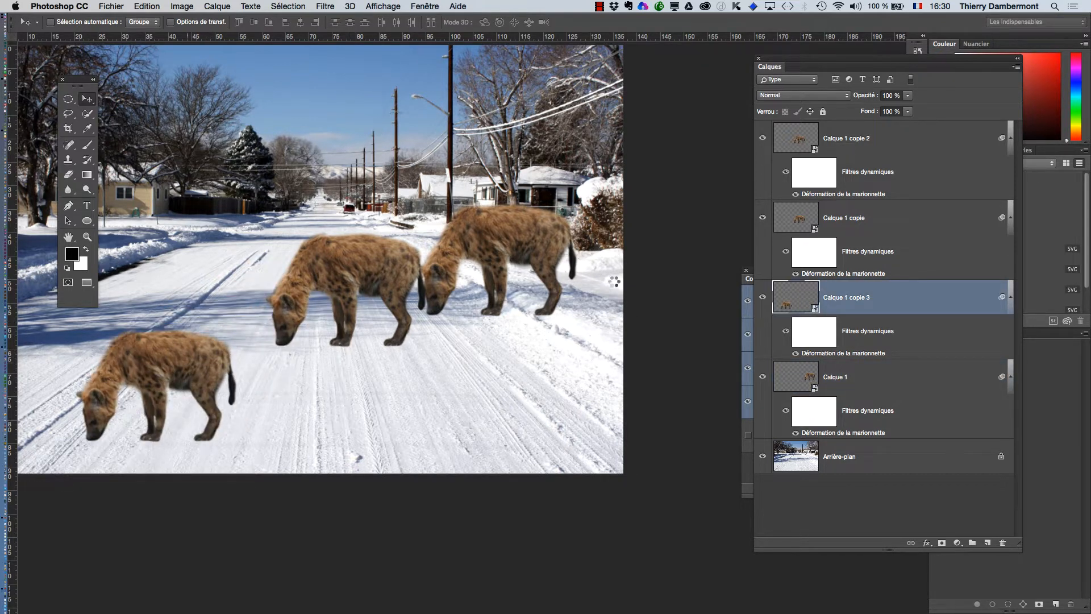
pyautogui.click(763, 229)
pyautogui.moveTo(302, 325); pyautogui.dragTo(259, 423)
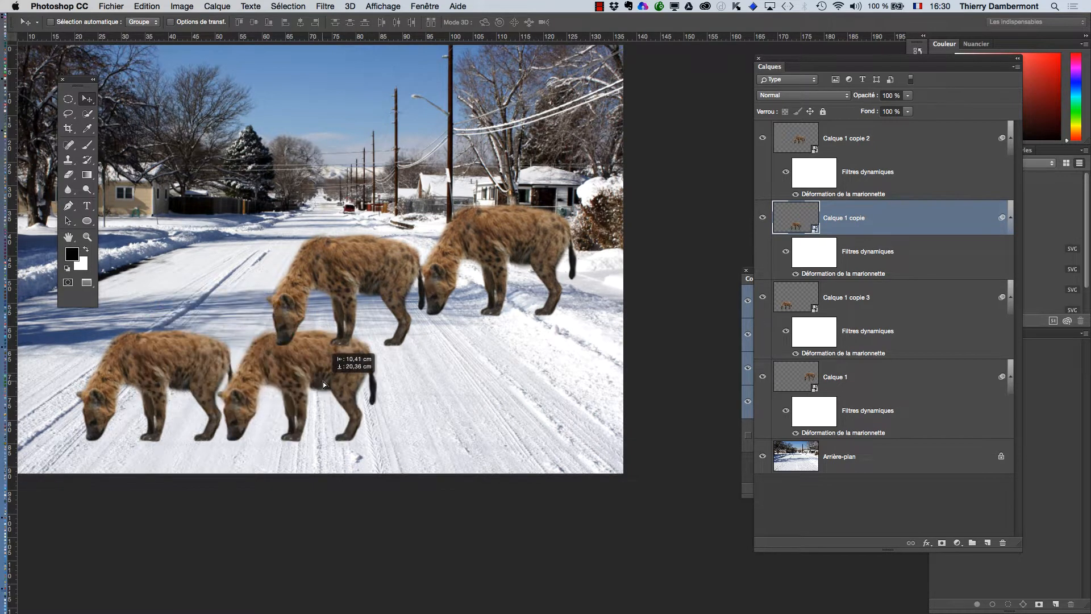
pyautogui.click(791, 147)
pyautogui.moveTo(383, 275); pyautogui.dragTo(480, 373)
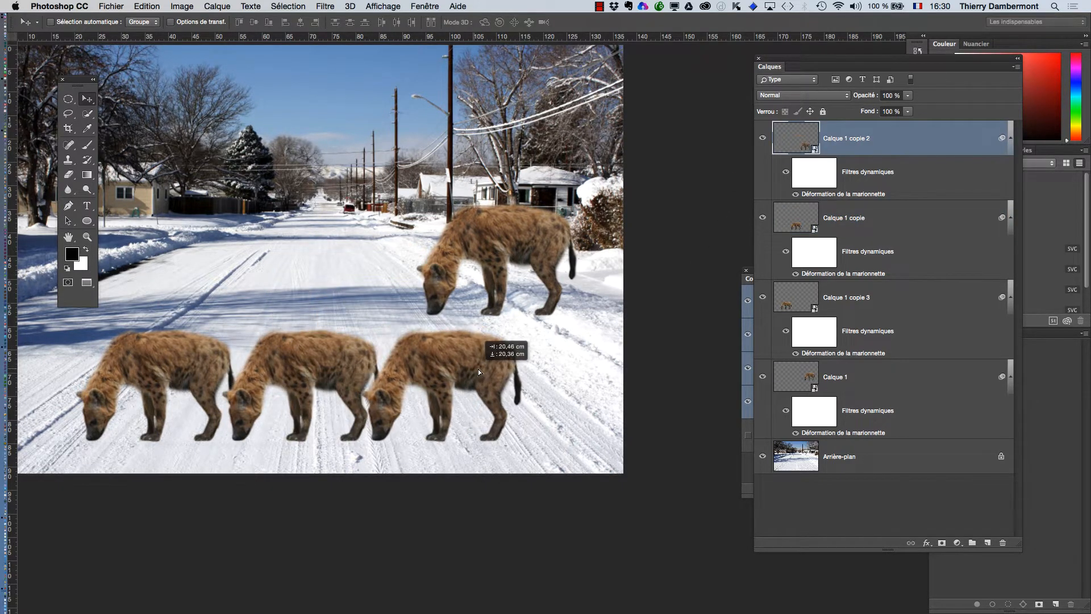
# Step: Hide and show again the Calque 1 and Calque 1 copie 3 layers to identify their hyenas in the scene
pyautogui.click(797, 380)
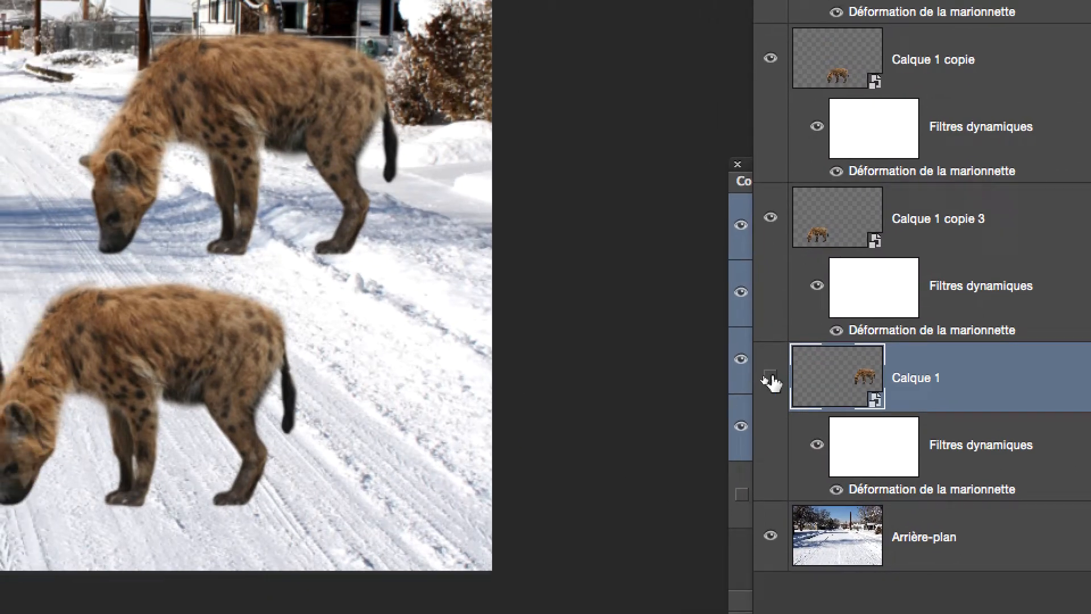
pyautogui.click(730, 379)
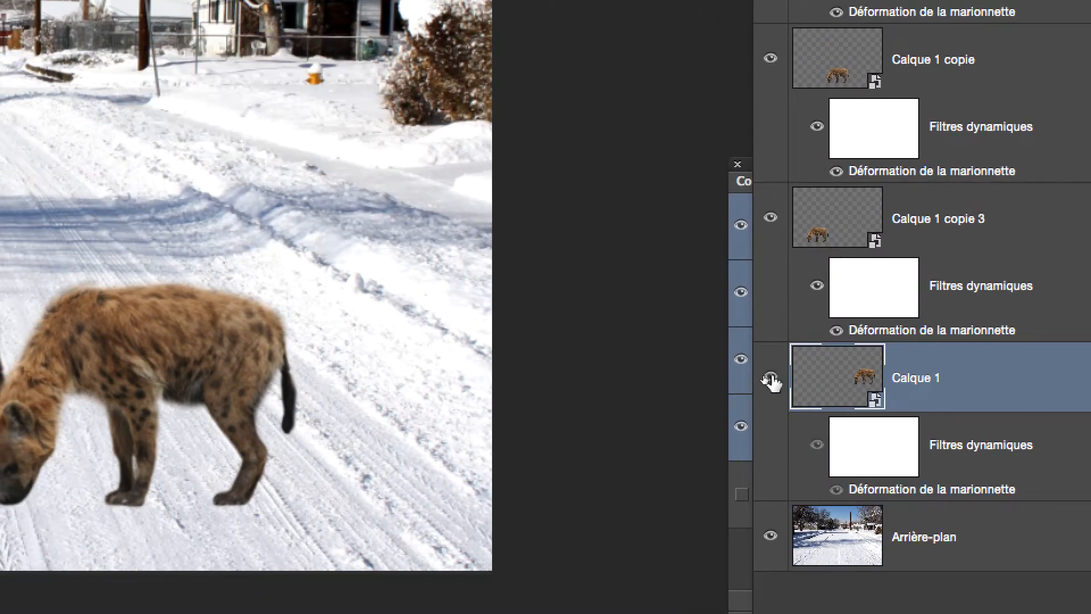
pyautogui.click(730, 379)
pyautogui.click(803, 231)
pyautogui.click(770, 219)
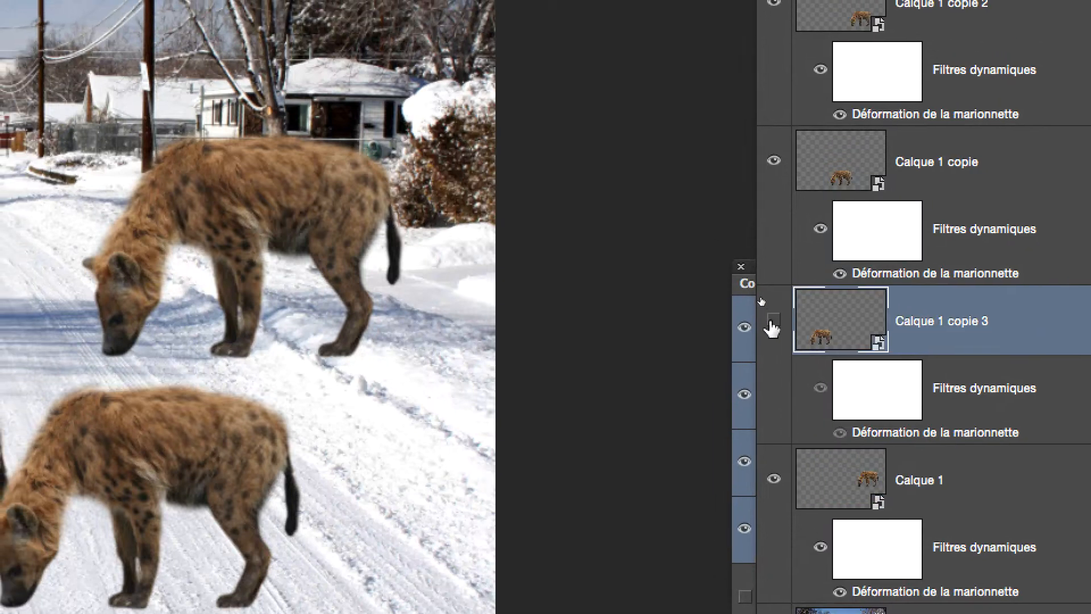
pyautogui.click(770, 324)
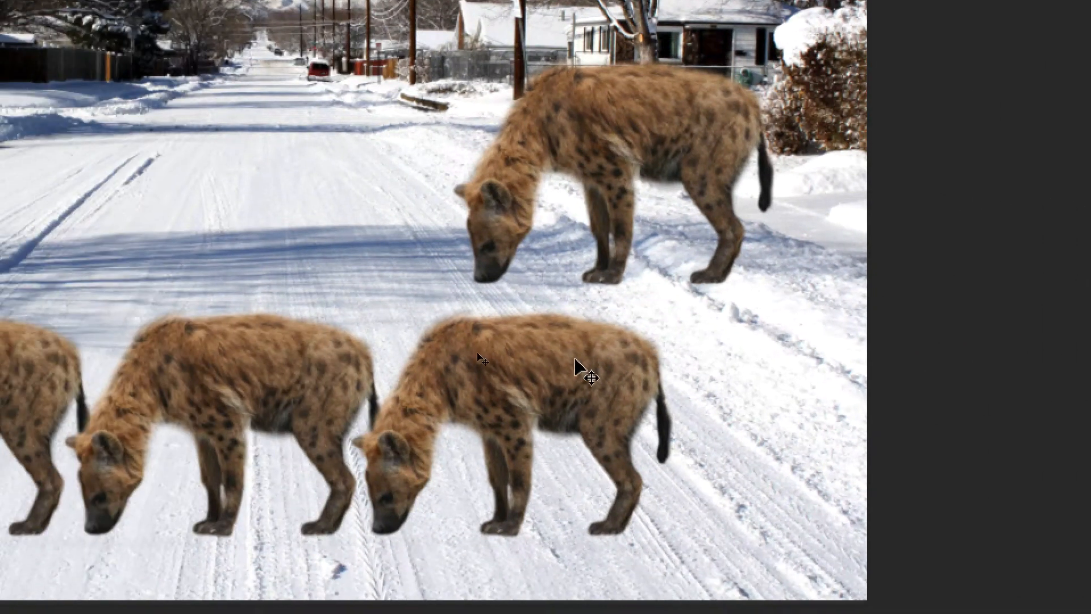
# Step: Move the hyena on Calque 1 copie 3 up onto the snowbank so it partly overlaps the Calque 1 hyena
pyautogui.moveTo(204, 419); pyautogui.dragTo(204, 400)
pyautogui.moveTo(575, 348); pyautogui.dragTo(814, 220)
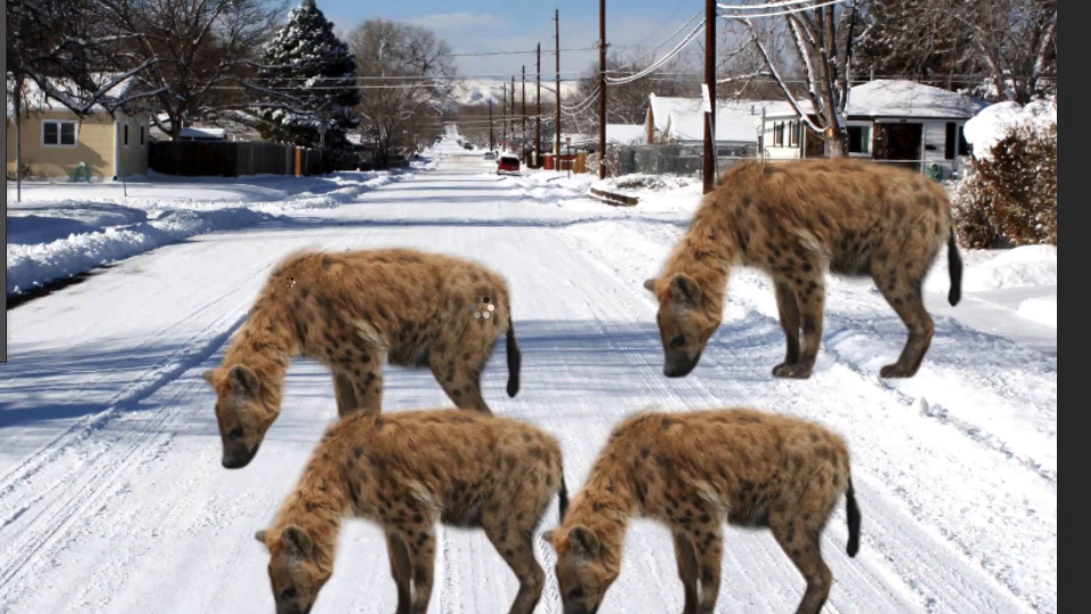
pyautogui.moveTo(446, 321); pyautogui.dragTo(866, 230)
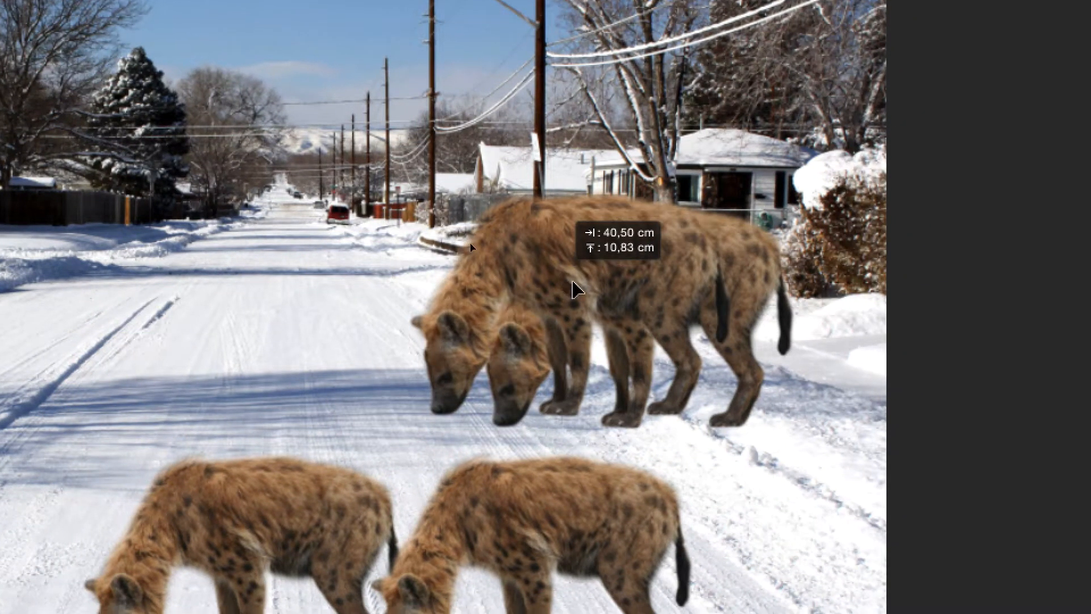
pyautogui.moveTo(583, 292); pyautogui.dragTo(570, 293)
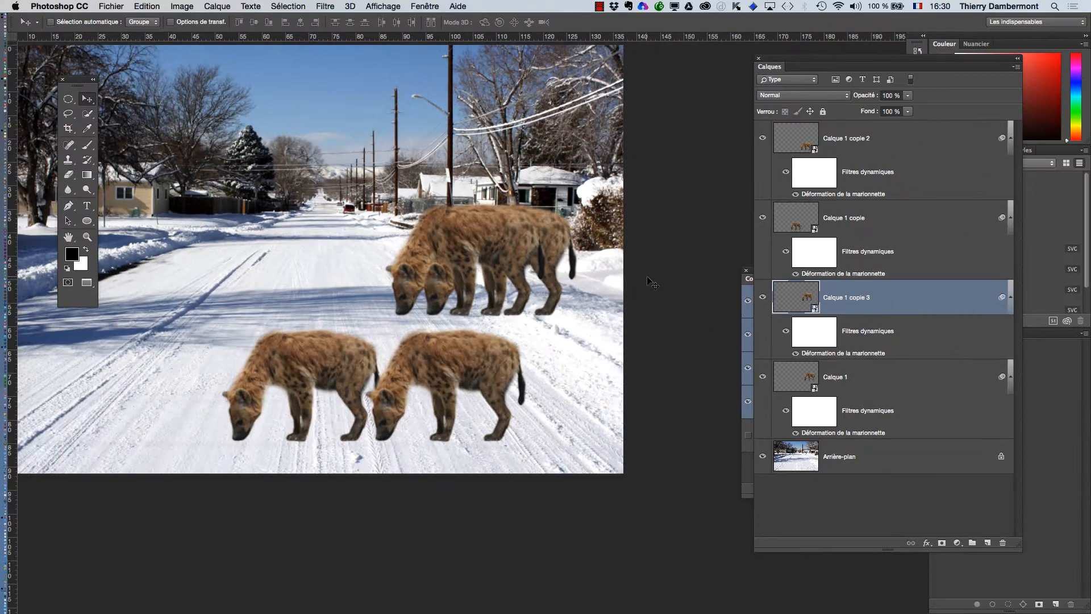
# Step: Check the puppet warp pins of Calque 1 copie 3 and toggle its and Calque 1's visibility to tell the overlapping hyenas apart
pyautogui.doubleClick(854, 353)
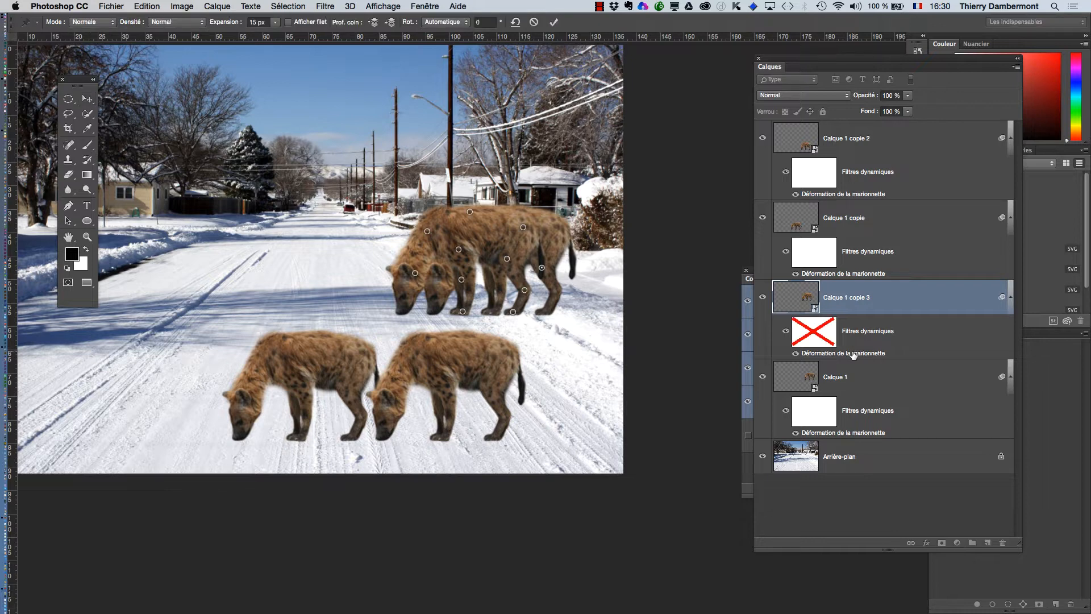
pyautogui.press('Return')
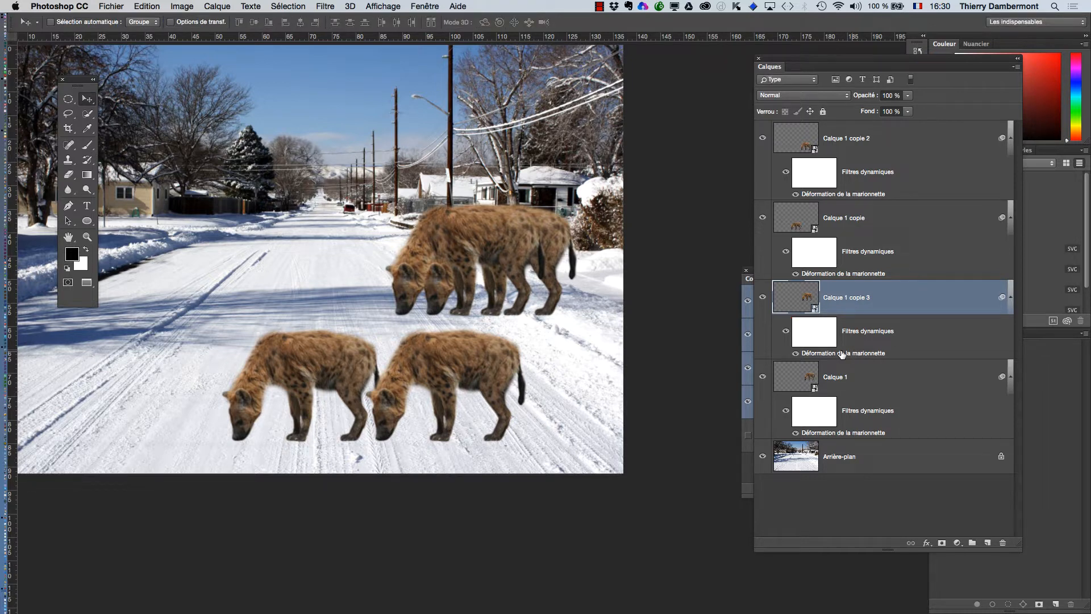
pyautogui.scroll(4, 501, 278)
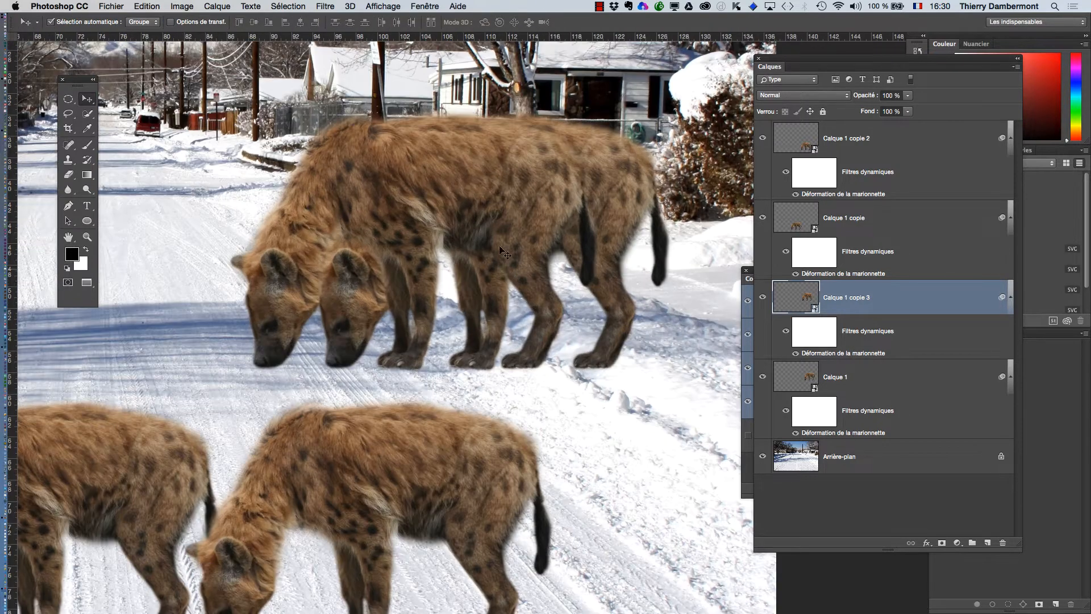
pyautogui.click(812, 374)
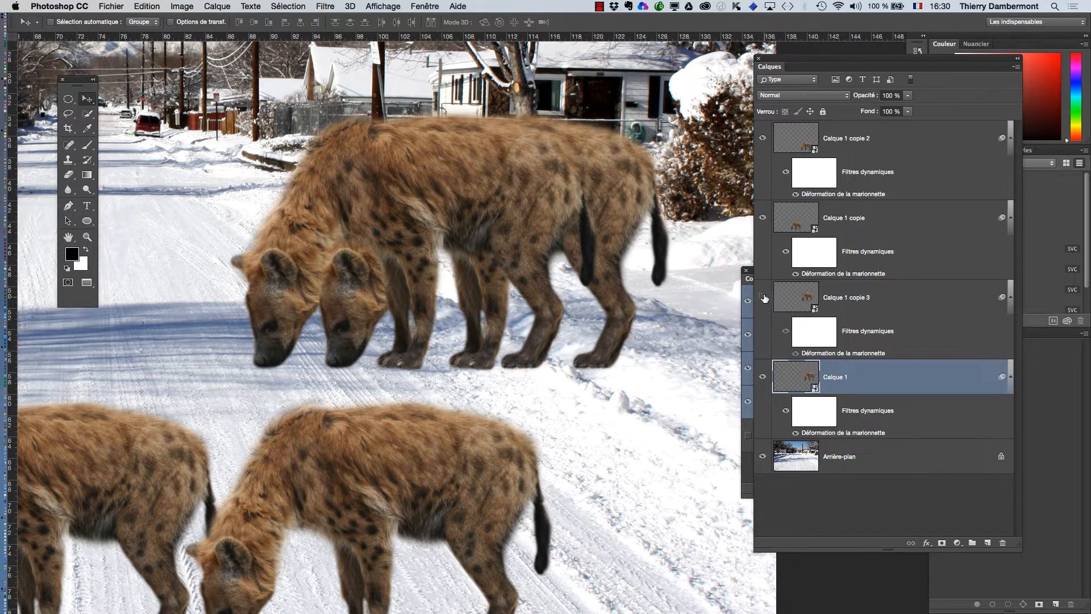
pyautogui.click(763, 297)
pyautogui.click(764, 378)
pyautogui.click(763, 377)
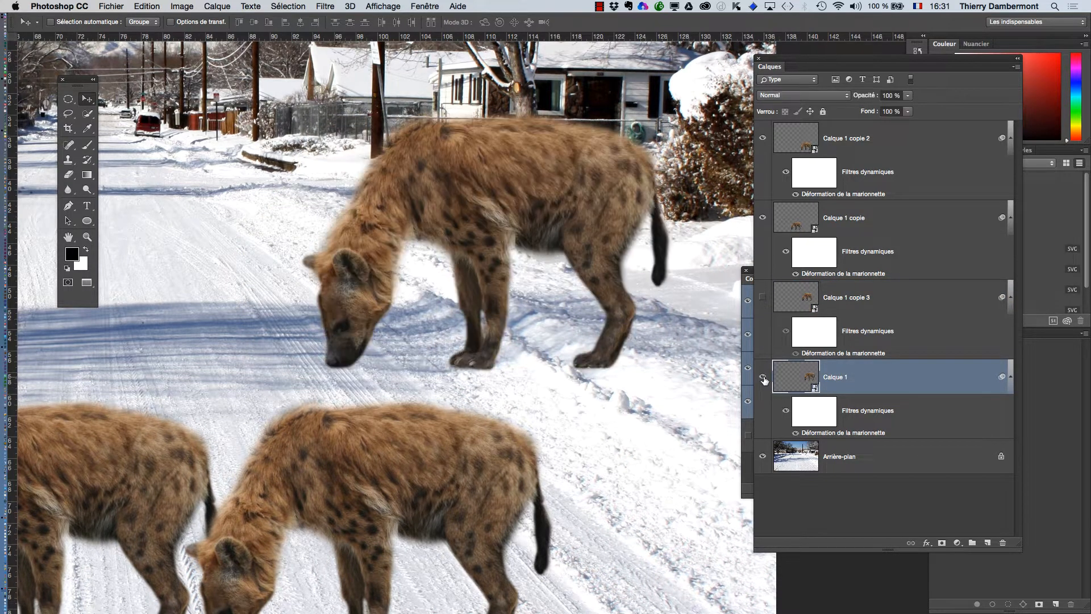
pyautogui.click(764, 377)
pyautogui.click(763, 378)
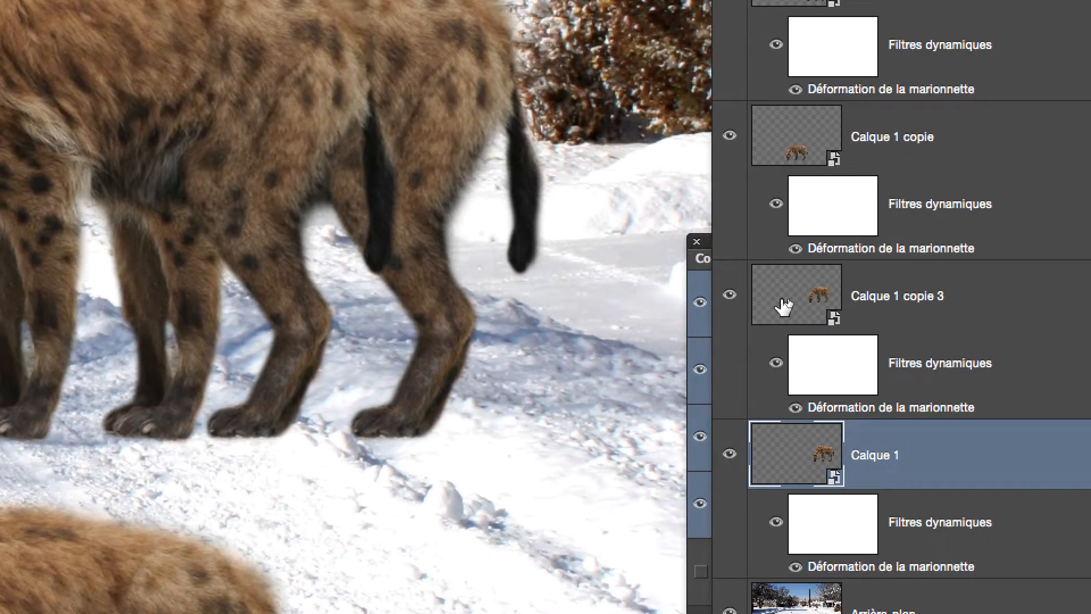
# Step: Shift the Calque 1 copie 3 hyena slightly right so it overlaps the Calque 1 hyena more closely
pyautogui.click(784, 305)
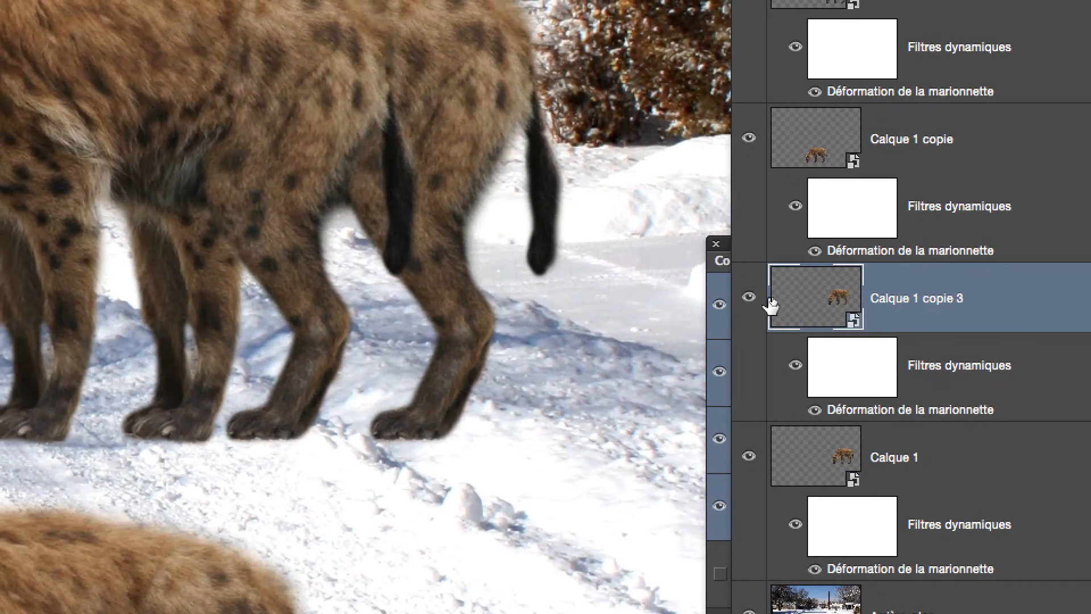
pyautogui.click(756, 300)
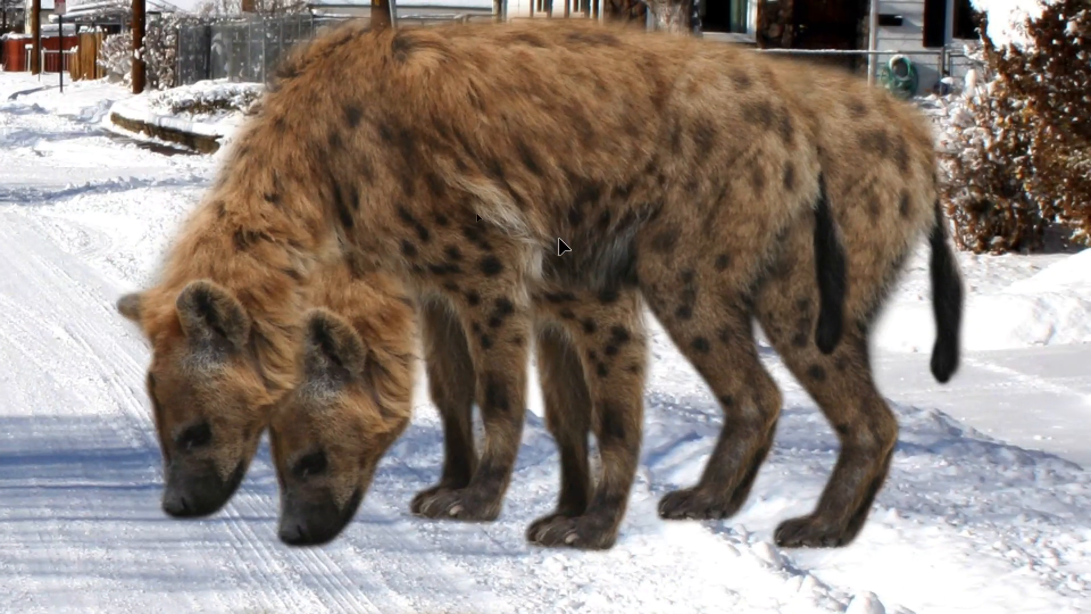
pyautogui.moveTo(556, 244)
pyautogui.mouseDown()
pyautogui.moveTo(568, 253)
pyautogui.moveTo(549, 261)
pyautogui.mouseUp()
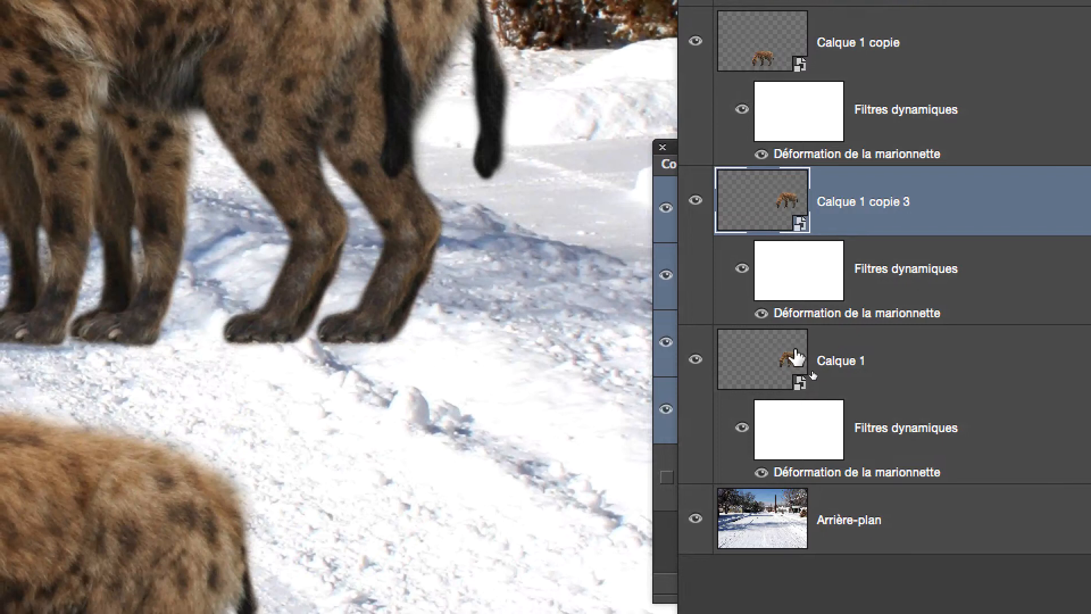
# Step: Set the opacity of the Calque 1 layer to 54 %
pyautogui.click(1083, 498)
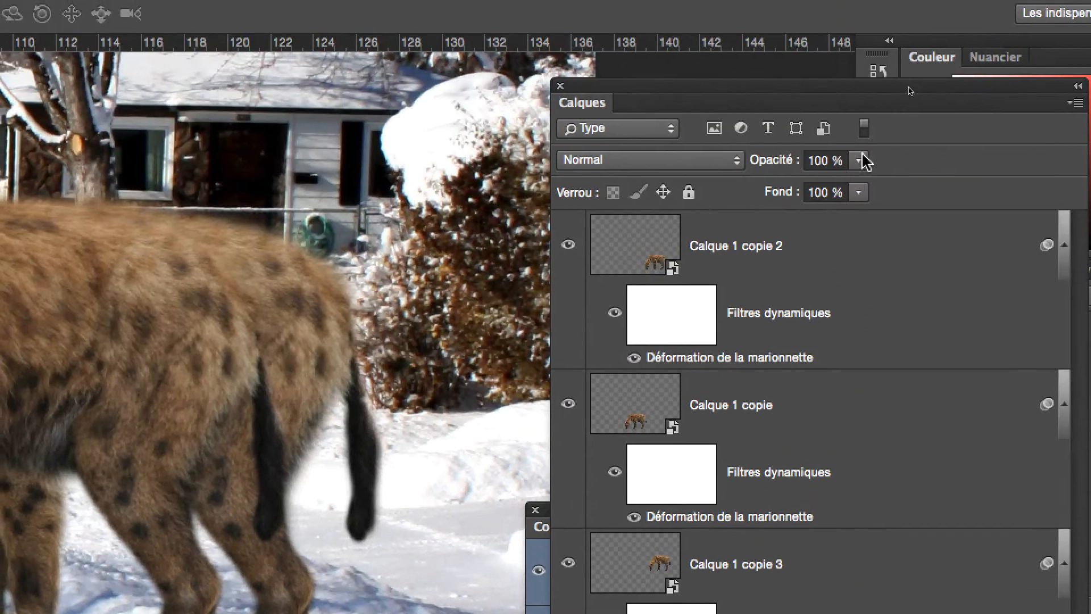
pyautogui.click(875, 48)
pyautogui.moveTo(879, 71); pyautogui.dragTo(831, 75)
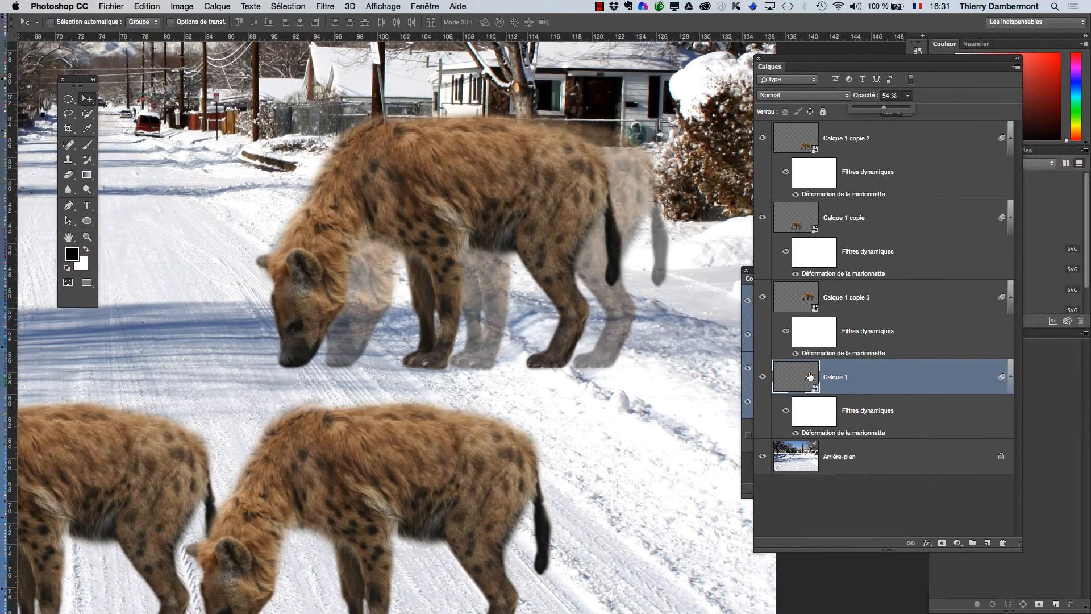
# Step: Edit the puppet warp on Calque 1 copie 3, shifting the hind knee and paw backward and rotating the paw level with the snow
pyautogui.click(803, 304)
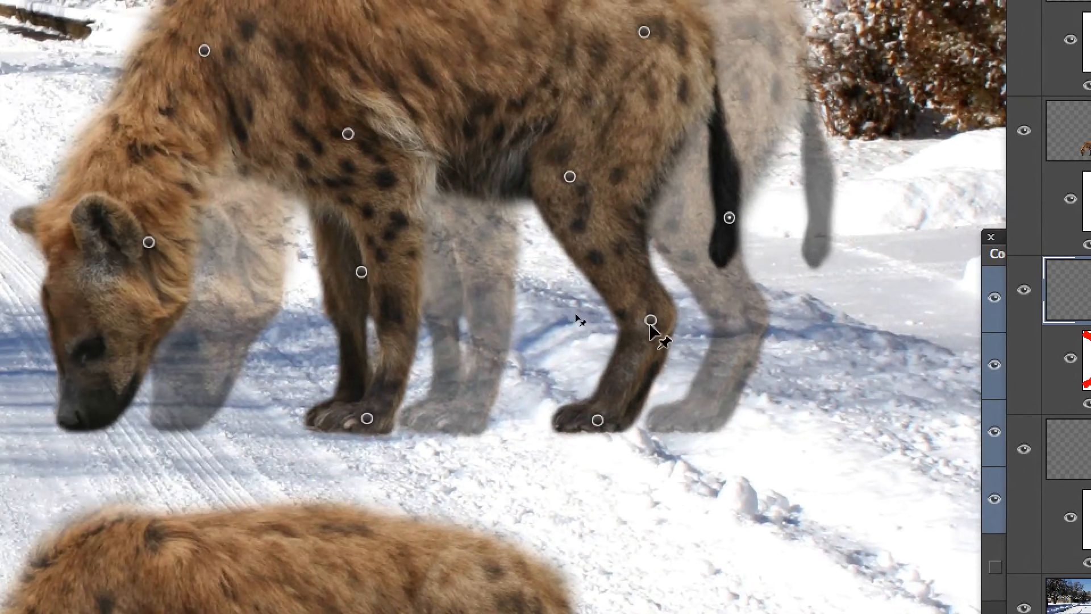
pyautogui.moveTo(651, 321); pyautogui.dragTo(664, 311)
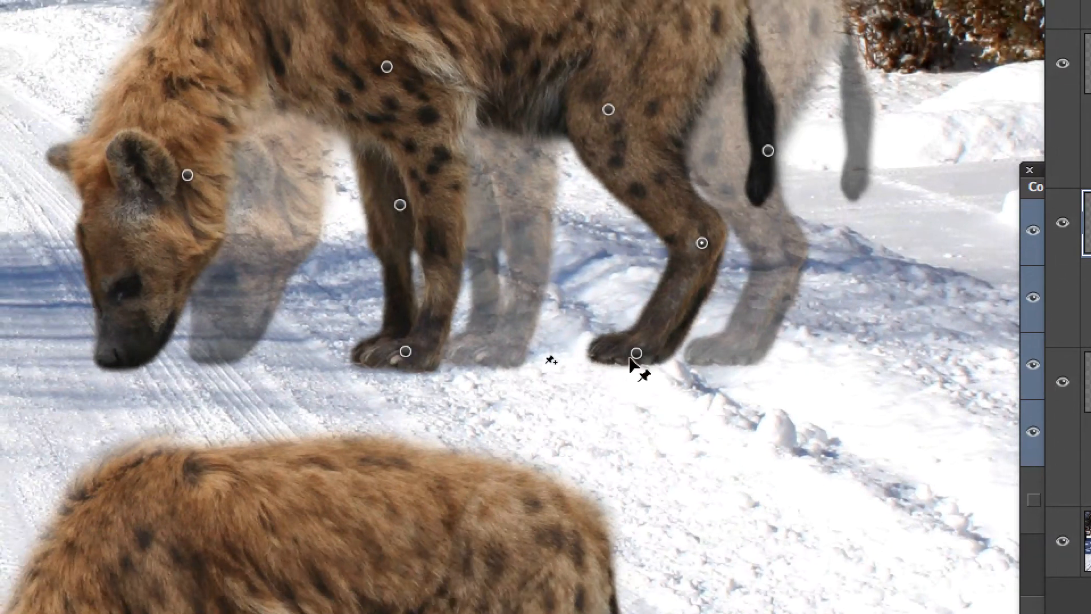
pyautogui.moveTo(630, 359); pyautogui.dragTo(669, 354)
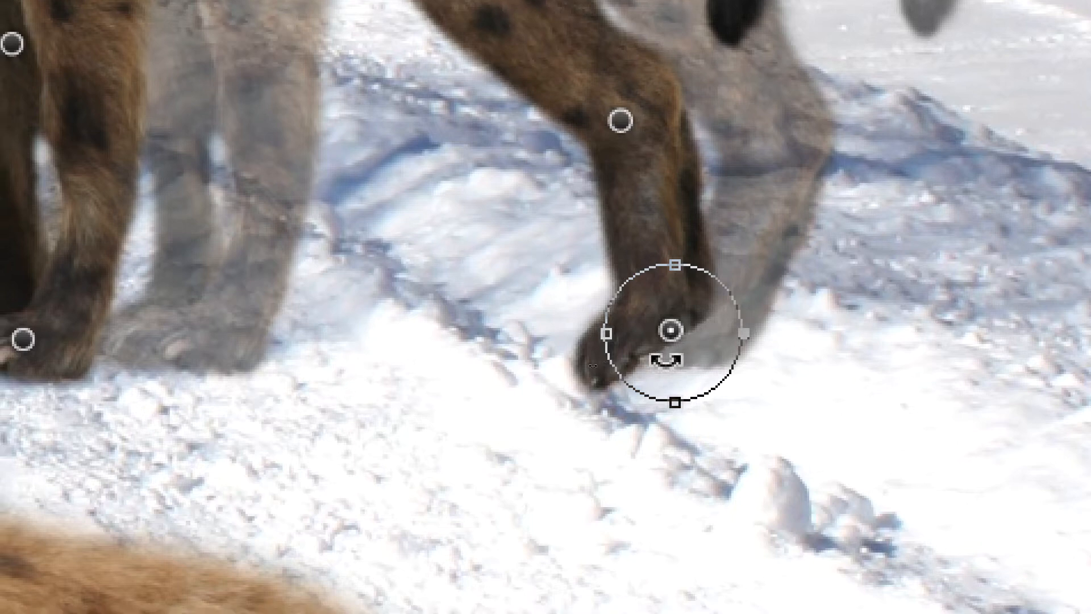
pyautogui.moveTo(670, 360); pyautogui.dragTo(588, 370)
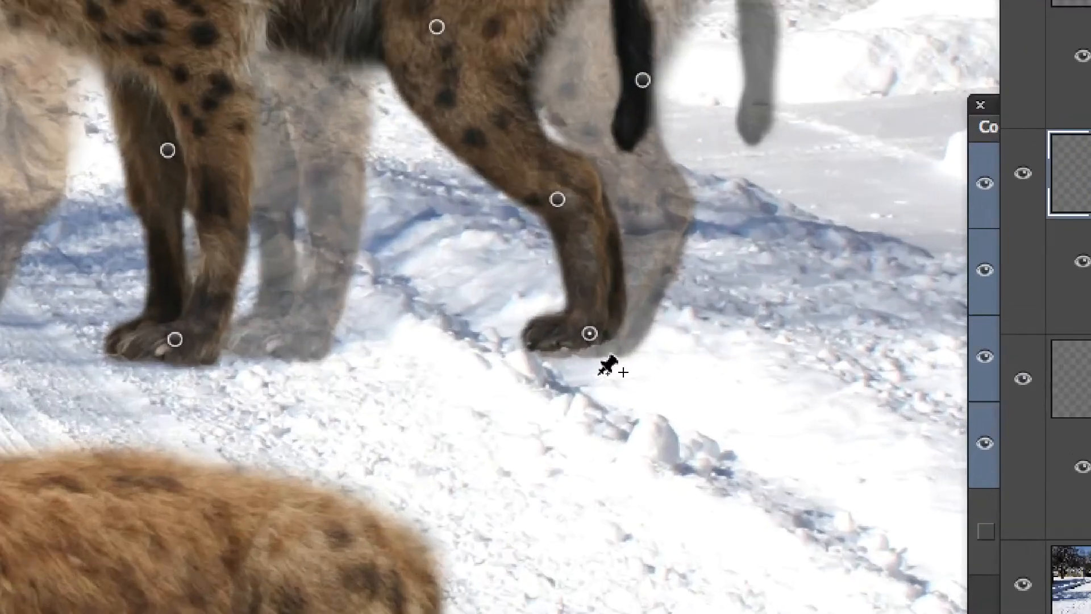
# Step: Refine the bend of the hyena's hind leg by rotating the puppet warp pins at its paw and knee
pyautogui.press('alt')
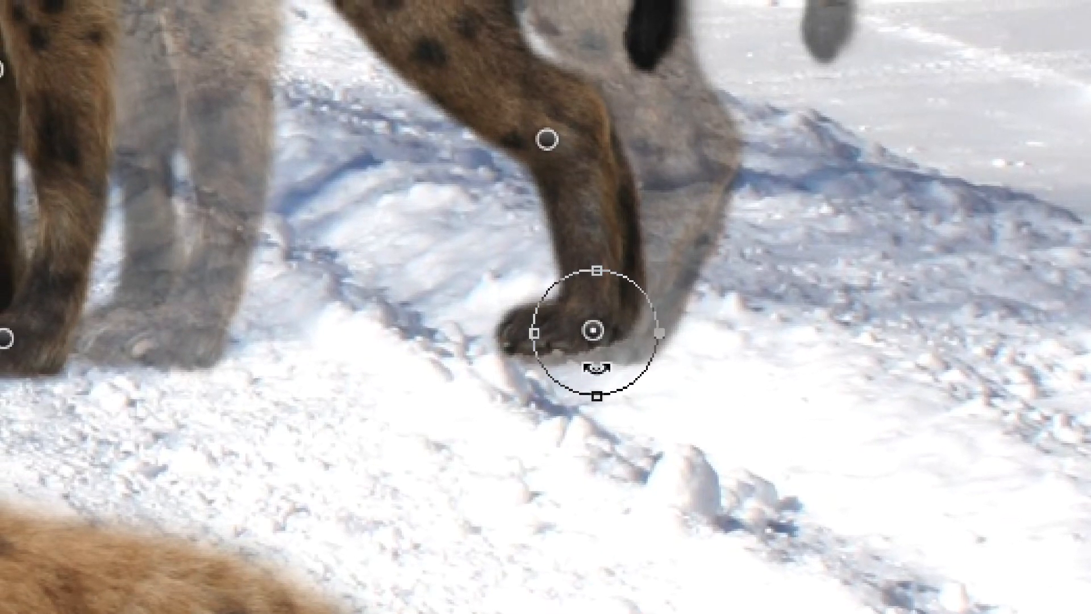
pyautogui.moveTo(577, 314); pyautogui.dragTo(619, 294)
pyautogui.moveTo(607, 362); pyautogui.dragTo(560, 335)
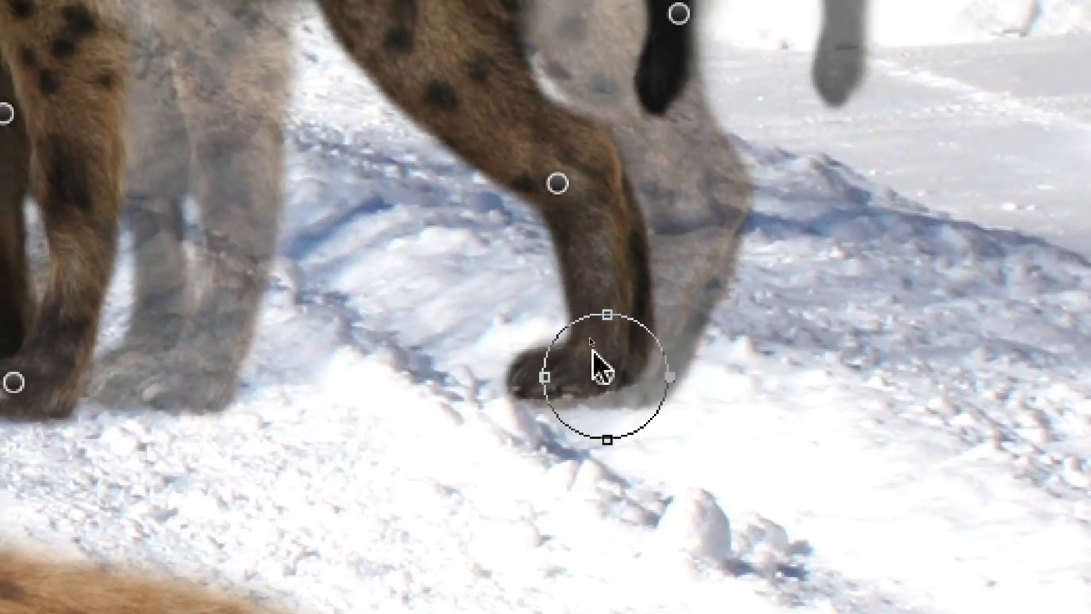
pyautogui.click(591, 318)
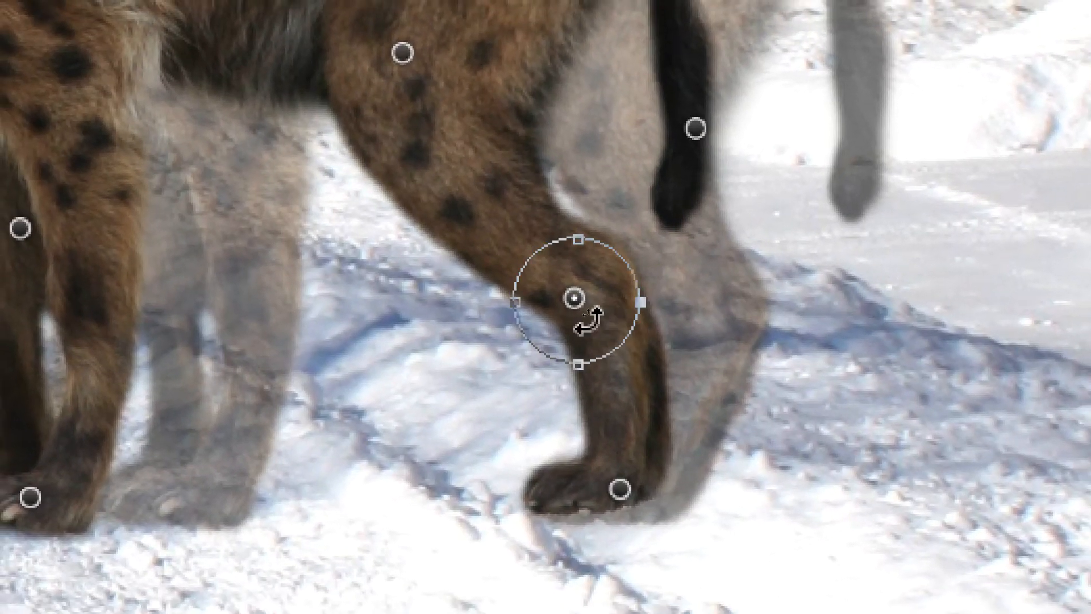
pyautogui.moveTo(590, 312); pyautogui.dragTo(585, 324)
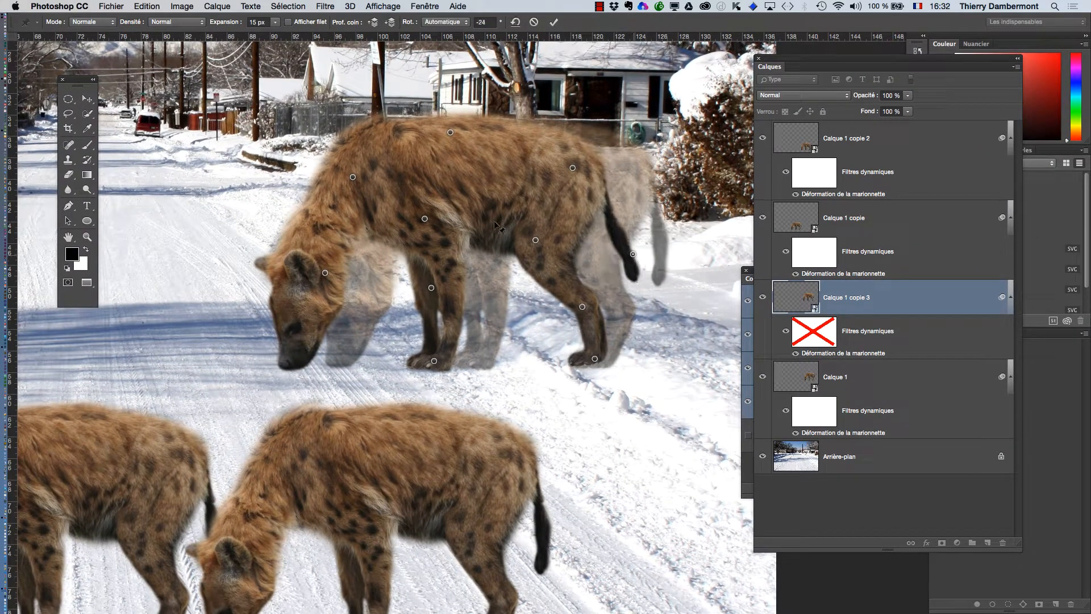
# Step: Raise the hyena's head and upper back with their puppet warp pins, and bring its front paws forward
pyautogui.moveTo(322, 269); pyautogui.dragTo(275, 222)
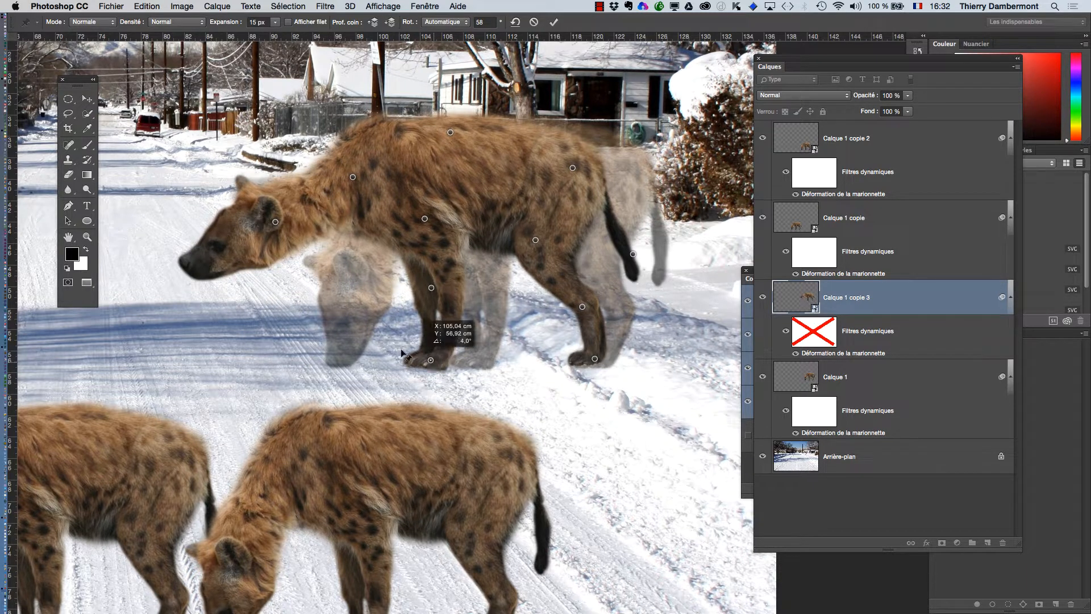
pyautogui.moveTo(402, 352); pyautogui.dragTo(381, 348)
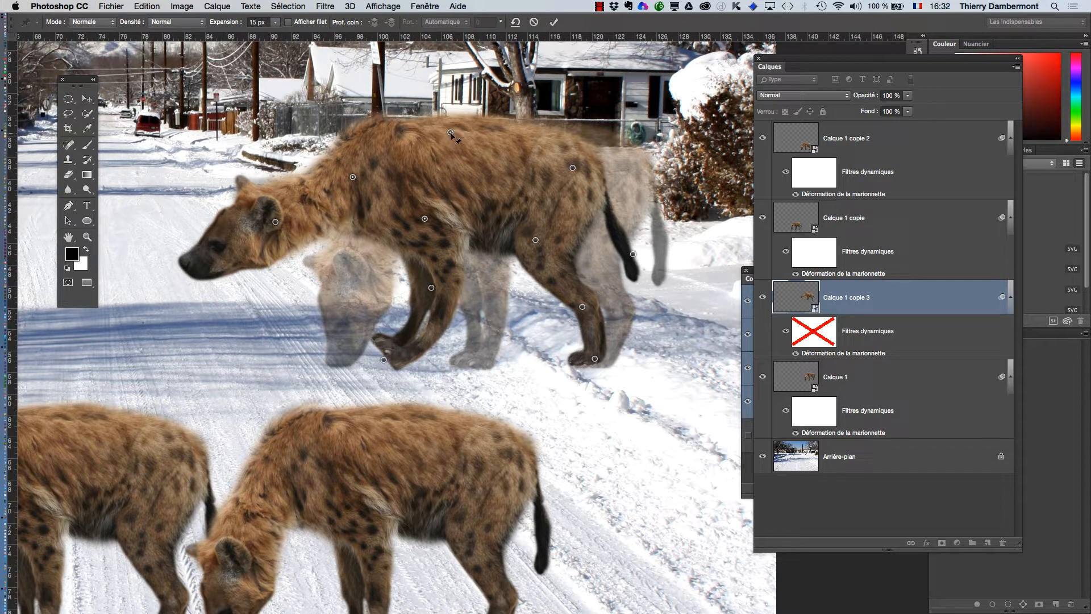
pyautogui.moveTo(450, 133); pyautogui.dragTo(454, 86)
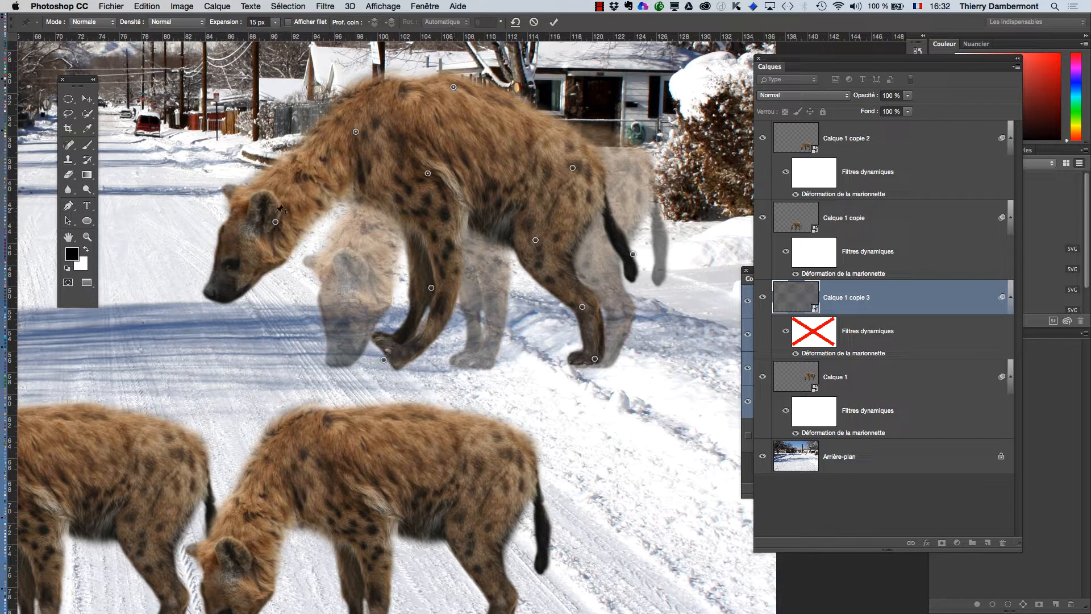
pyautogui.moveTo(276, 222); pyautogui.dragTo(296, 175)
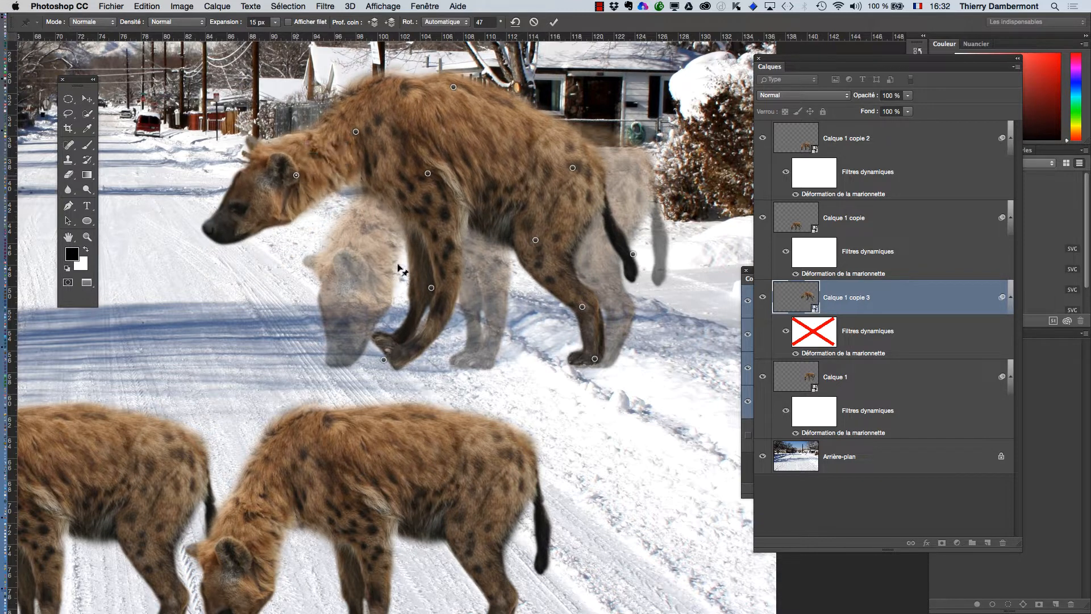
# Step: Lift the hyena's front legs off the ground, moving the knee pin up and swinging and rotating the paws back toward the belly
pyautogui.moveTo(431, 288); pyautogui.dragTo(410, 256)
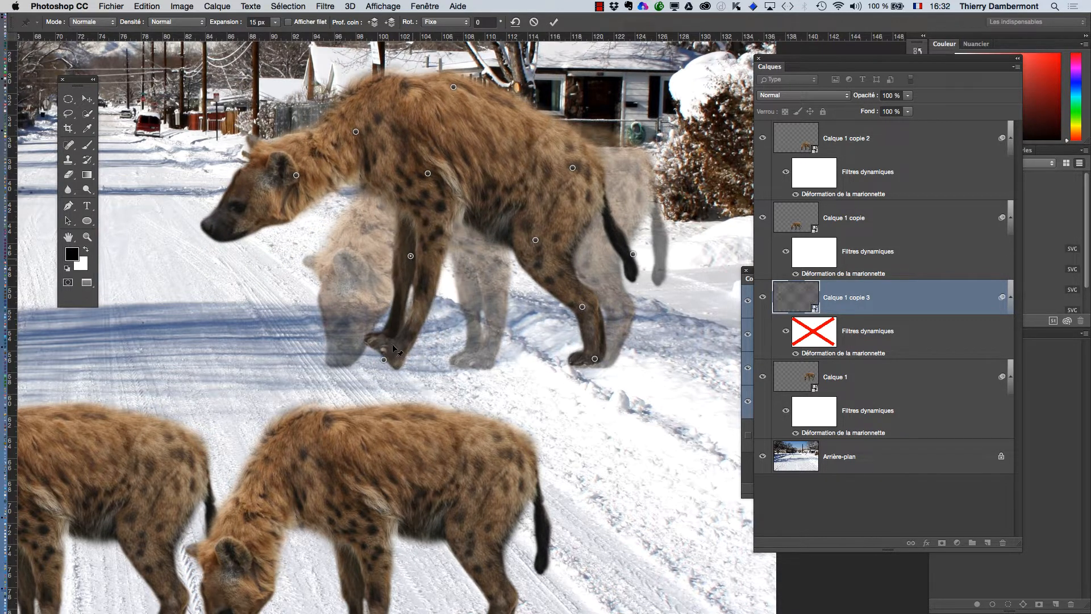
pyautogui.moveTo(384, 360); pyautogui.dragTo(424, 335)
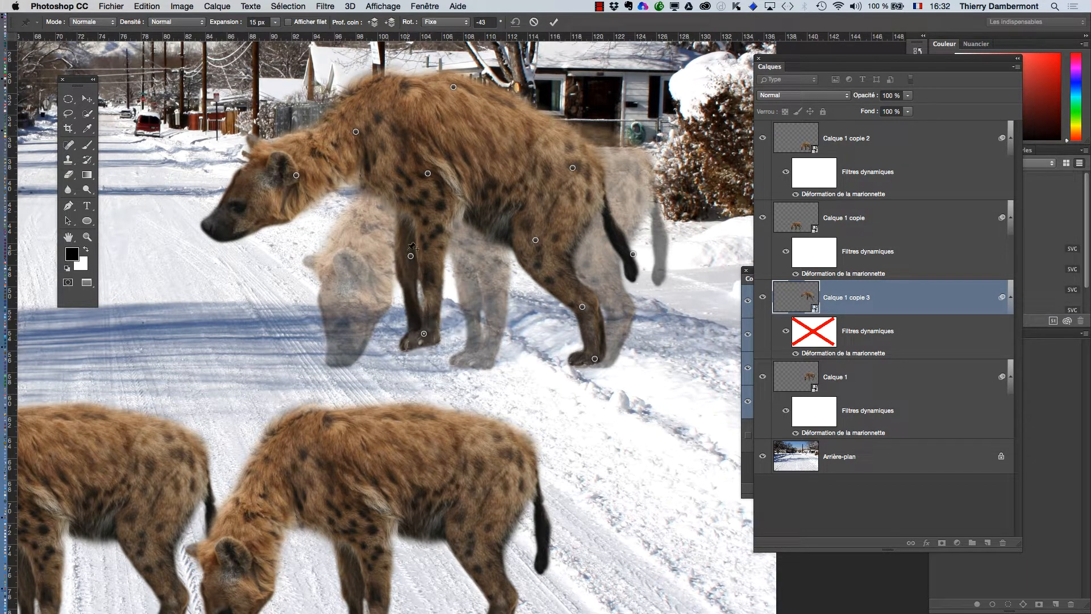
pyautogui.moveTo(411, 256); pyautogui.dragTo(423, 251)
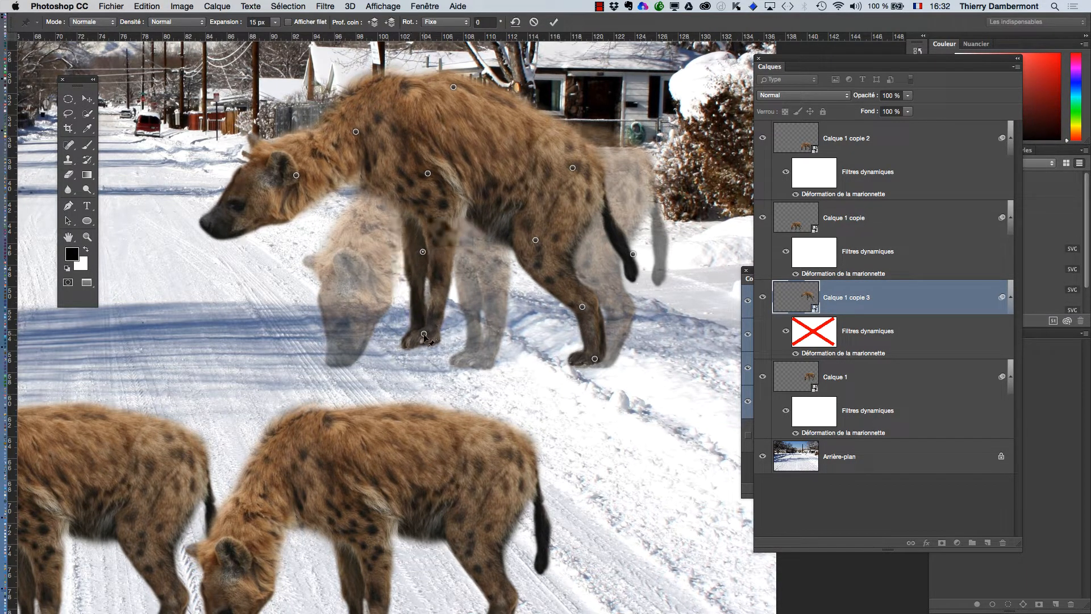
pyautogui.moveTo(424, 334); pyautogui.dragTo(453, 322)
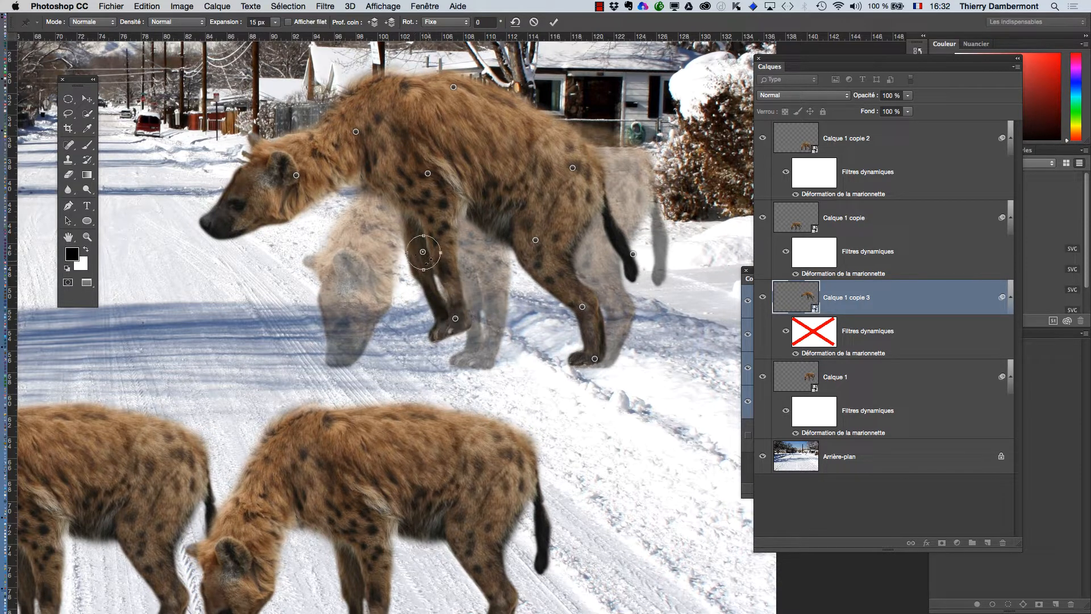
pyautogui.moveTo(430, 260); pyautogui.dragTo(429, 260)
pyautogui.moveTo(455, 320); pyautogui.dragTo(465, 303)
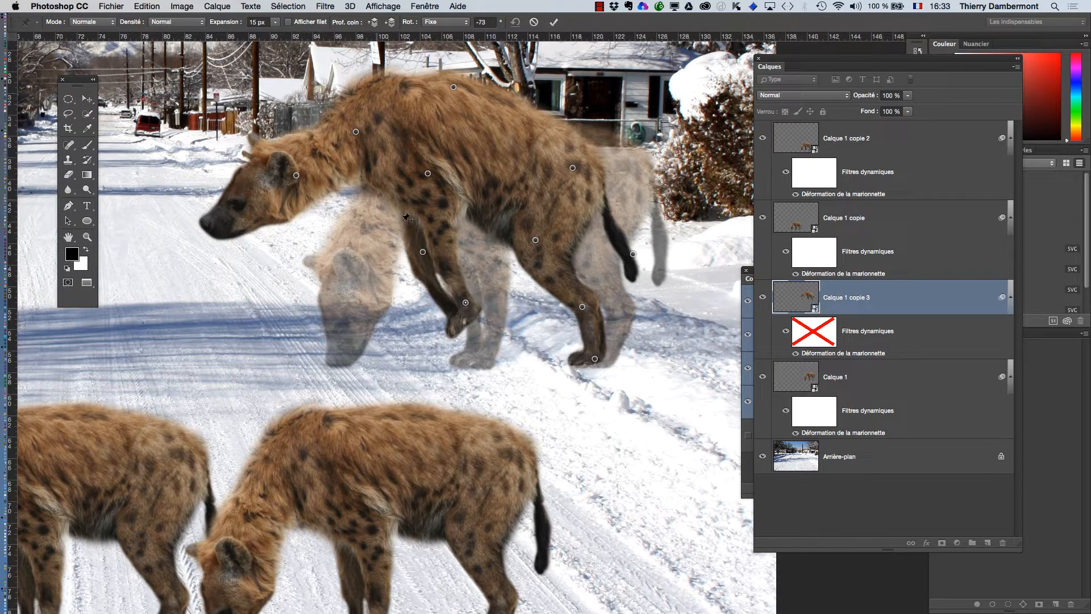
pyautogui.moveTo(423, 251); pyautogui.dragTo(421, 246)
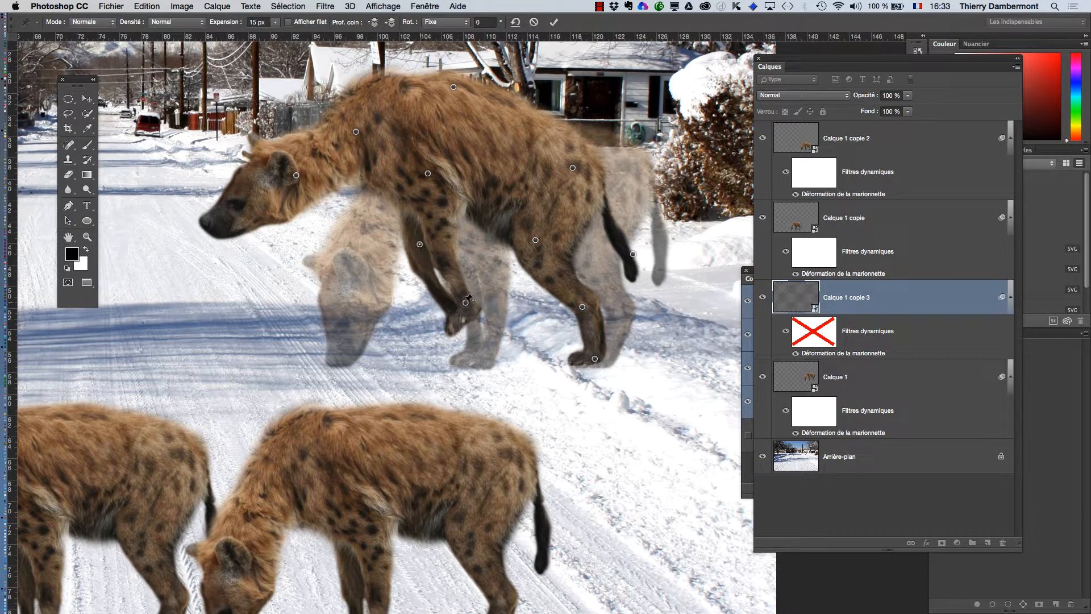
pyautogui.moveTo(463, 292); pyautogui.dragTo(477, 316)
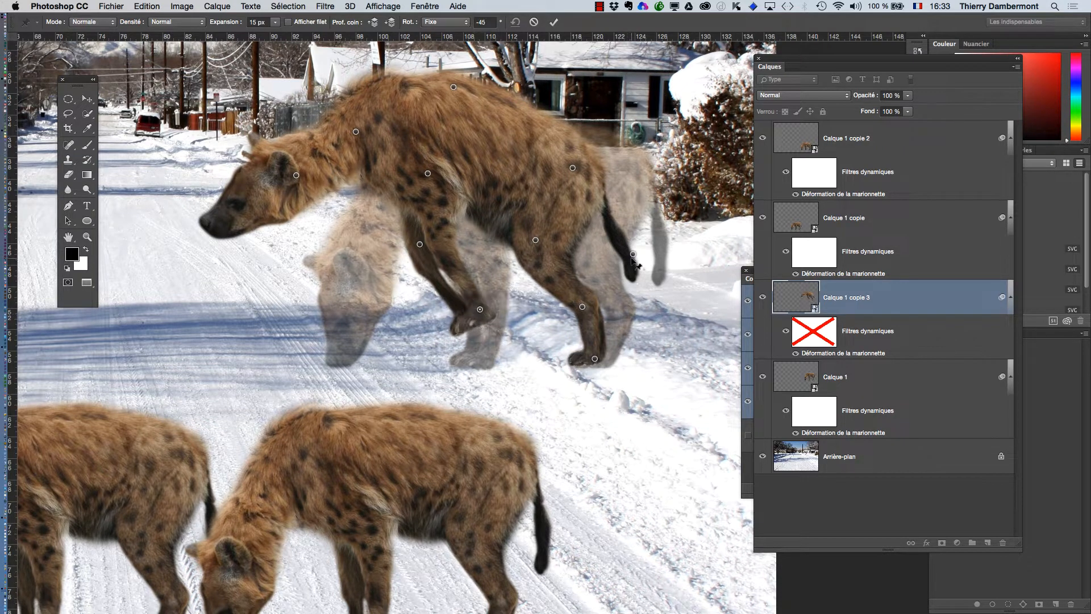
# Step: Lift the hyena's tail out behind its rump and move its front knee and paw forward so the front legs hang down
pyautogui.moveTo(633, 255); pyautogui.dragTo(658, 200)
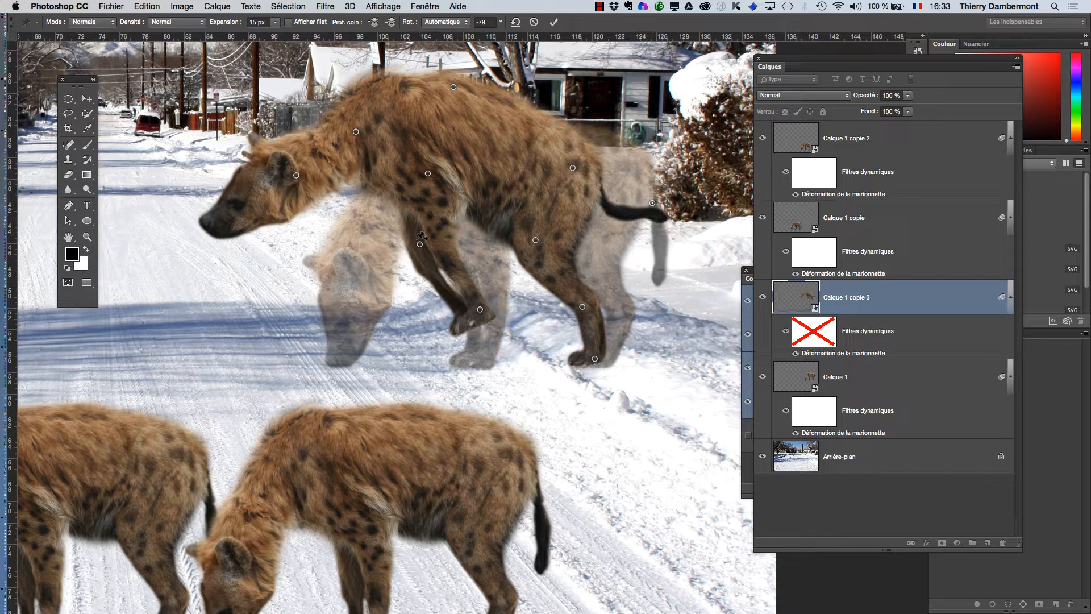
pyautogui.moveTo(420, 245); pyautogui.dragTo(388, 239)
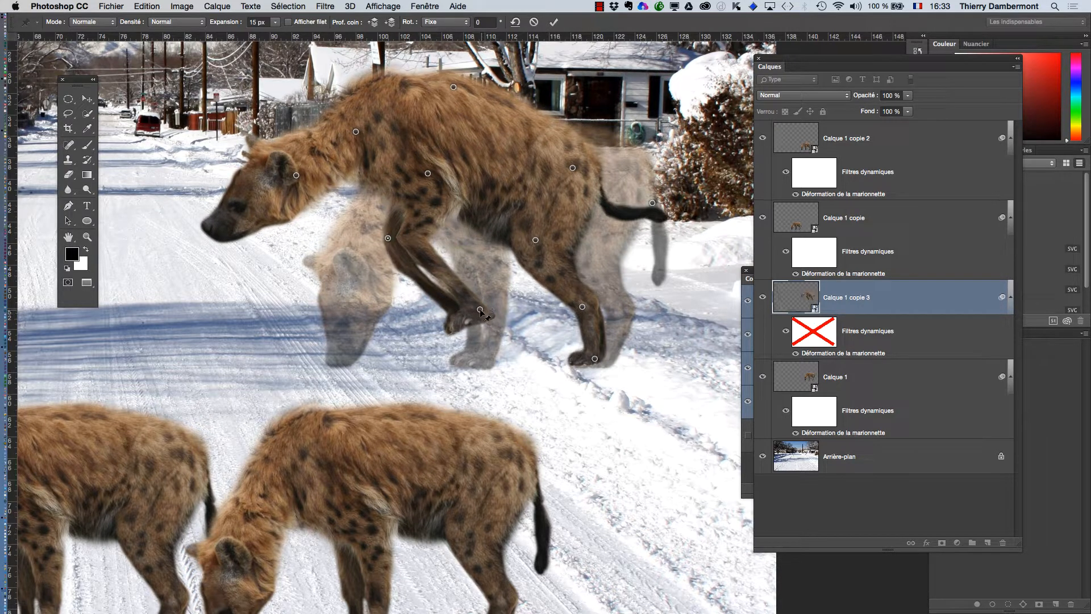
pyautogui.moveTo(480, 311); pyautogui.dragTo(393, 309)
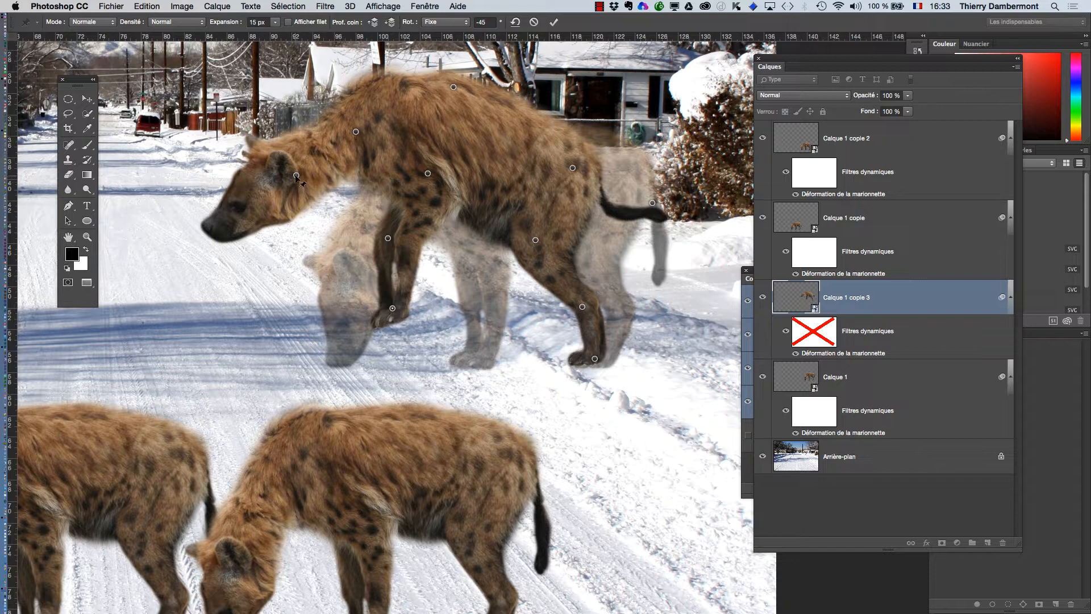
# Step: Lower the hyena's head, neck and upper back slightly with their puppet warp pins, and apply the warp
pyautogui.moveTo(296, 176); pyautogui.dragTo(335, 175)
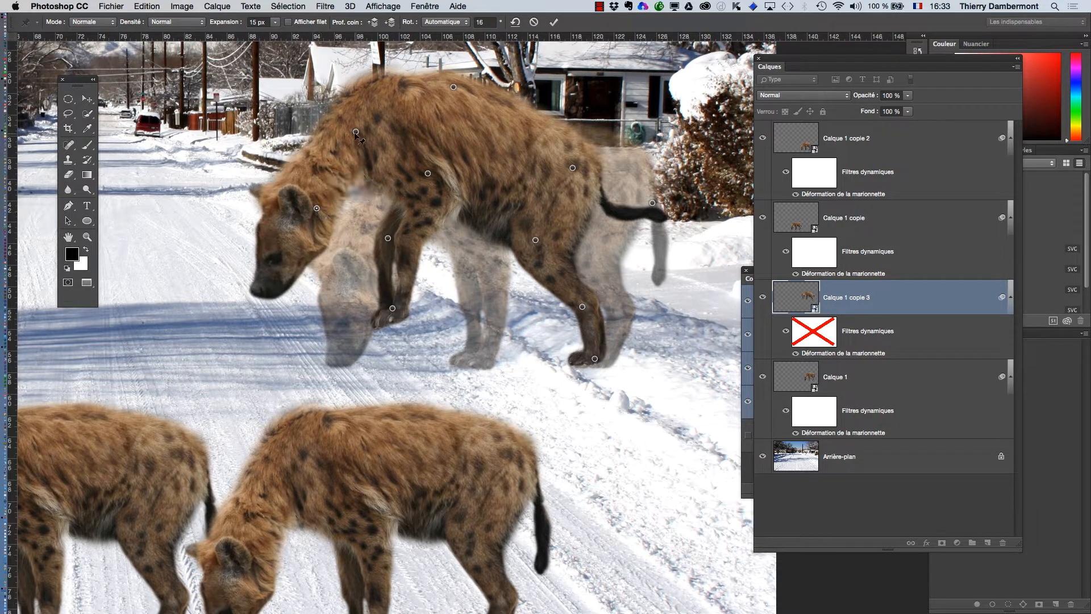
pyautogui.moveTo(356, 132); pyautogui.dragTo(361, 140)
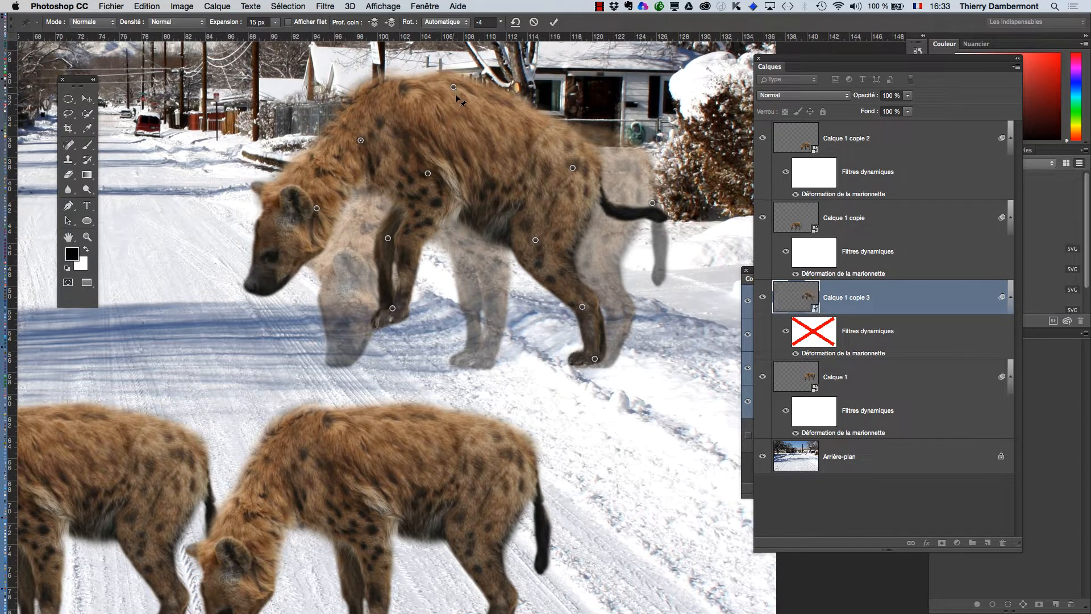
pyautogui.moveTo(453, 87); pyautogui.dragTo(456, 96)
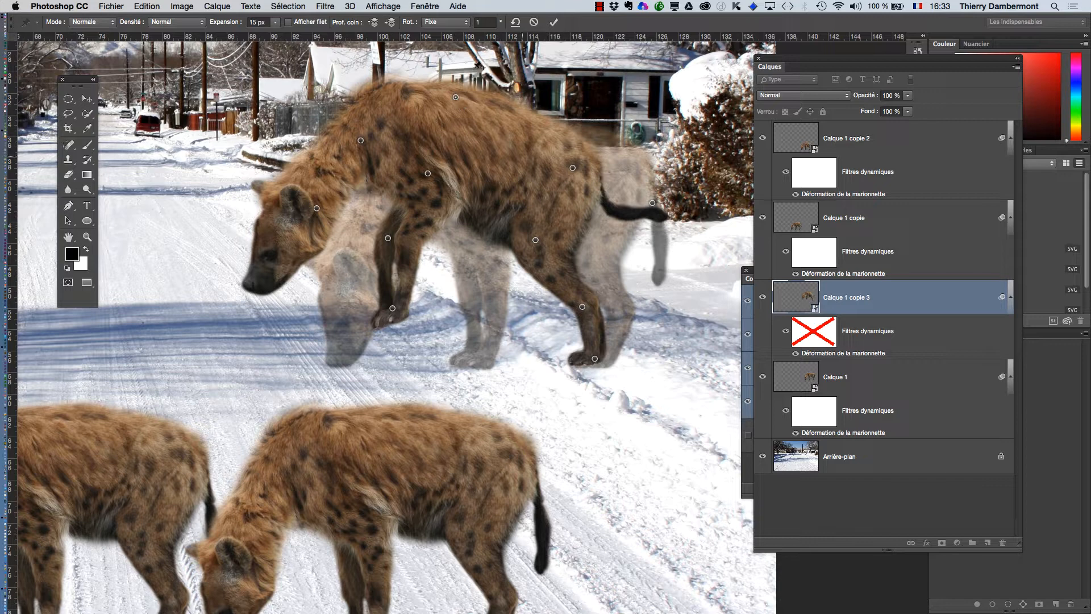
pyautogui.click(554, 23)
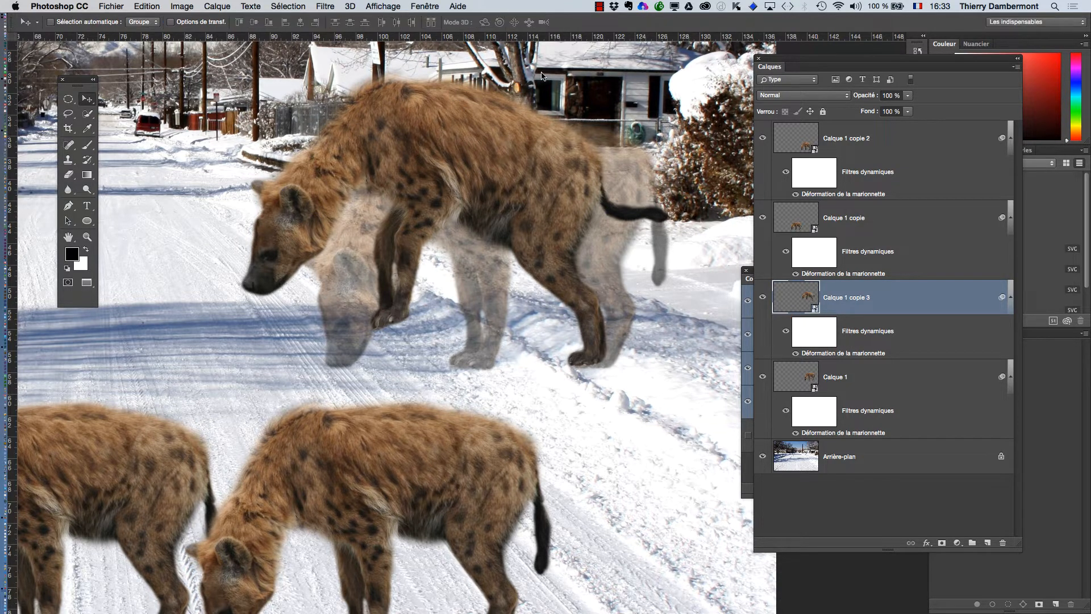
pyautogui.keyDown('alt'); pyautogui.click(507, 216); pyautogui.keyUp('alt')
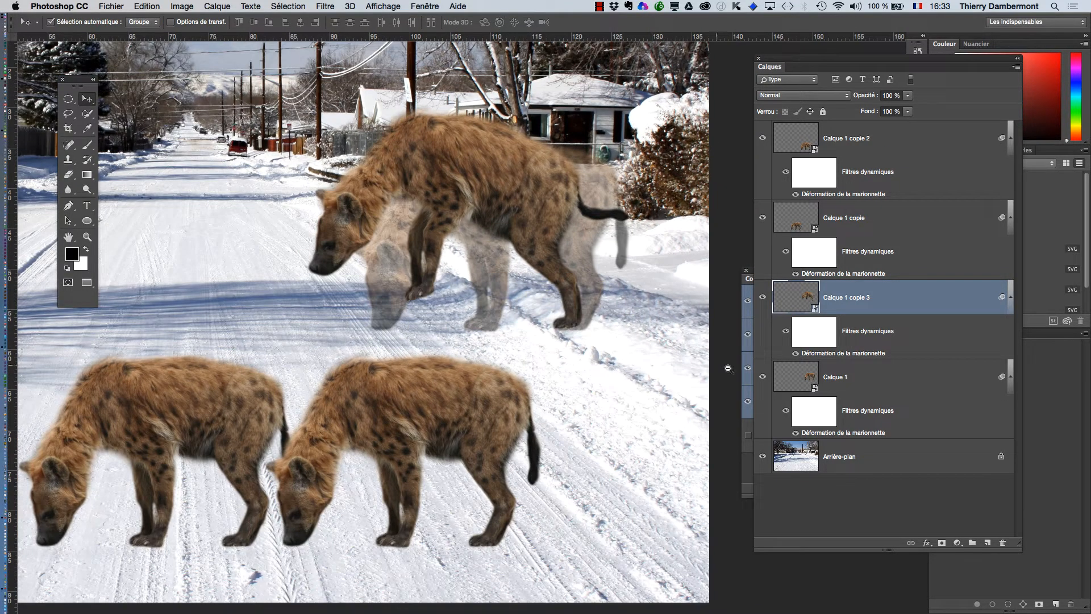
# Step: Toggle the visibility of Calque 1 copie 3 to compare its warped pose with the faded original hyena on Calque 1
pyautogui.click(765, 297)
pyautogui.click(764, 298)
pyautogui.click(764, 298)
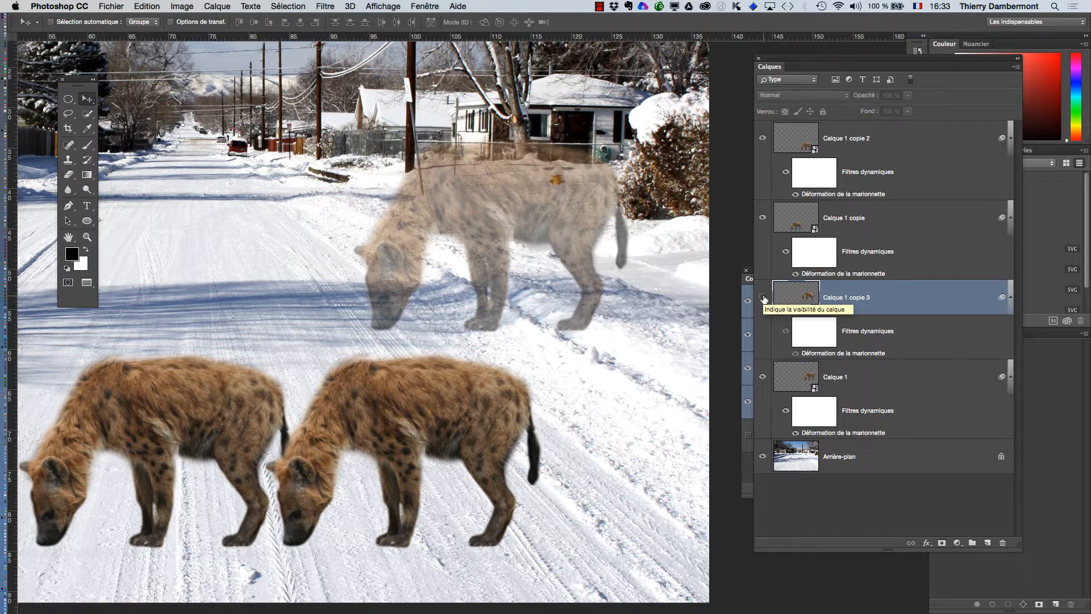
pyautogui.click(764, 297)
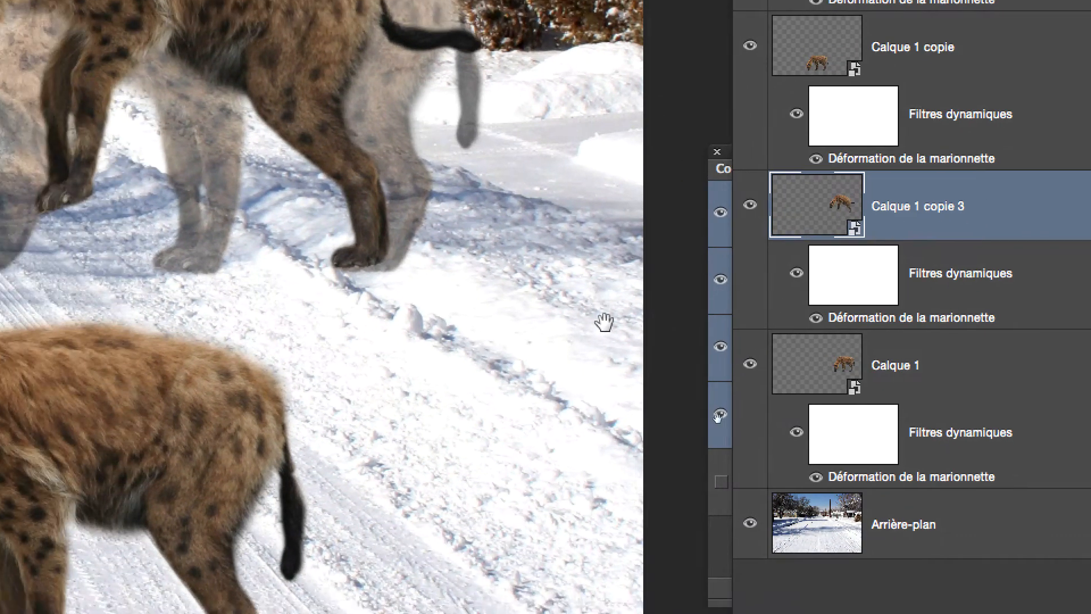
pyautogui.moveTo(604, 322); pyautogui.dragTo(680, 532)
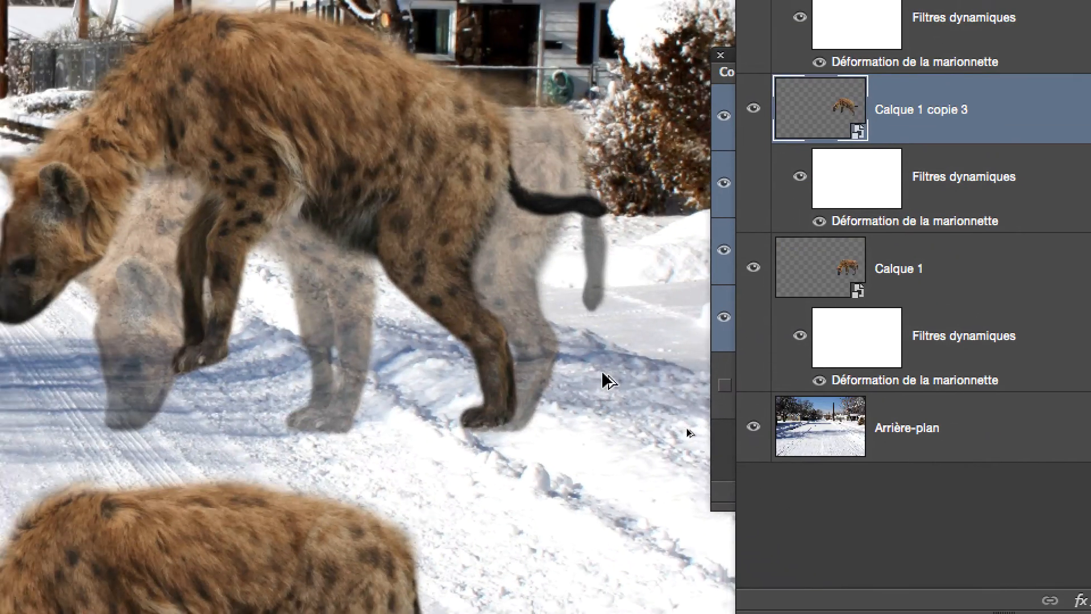
pyautogui.scroll(-3, 604, 469)
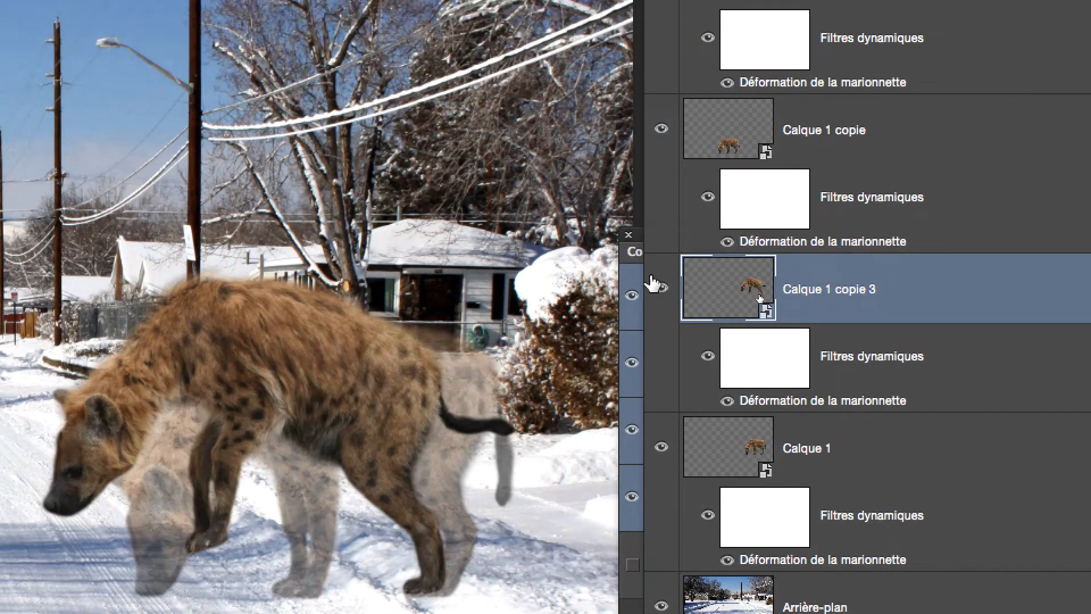
pyautogui.click(661, 288)
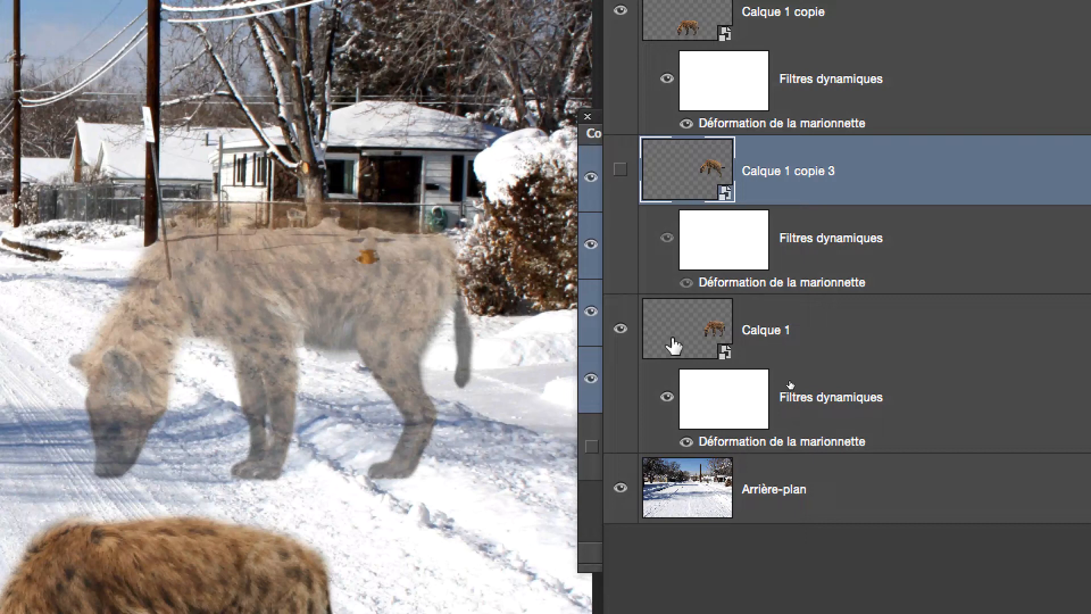
pyautogui.click(816, 347)
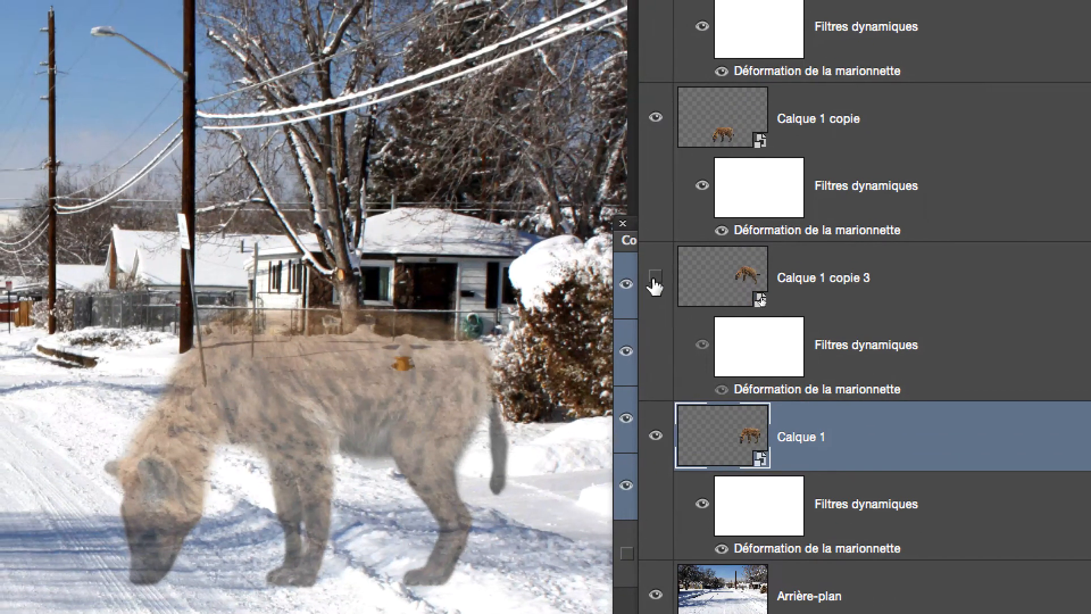
pyautogui.click(648, 252)
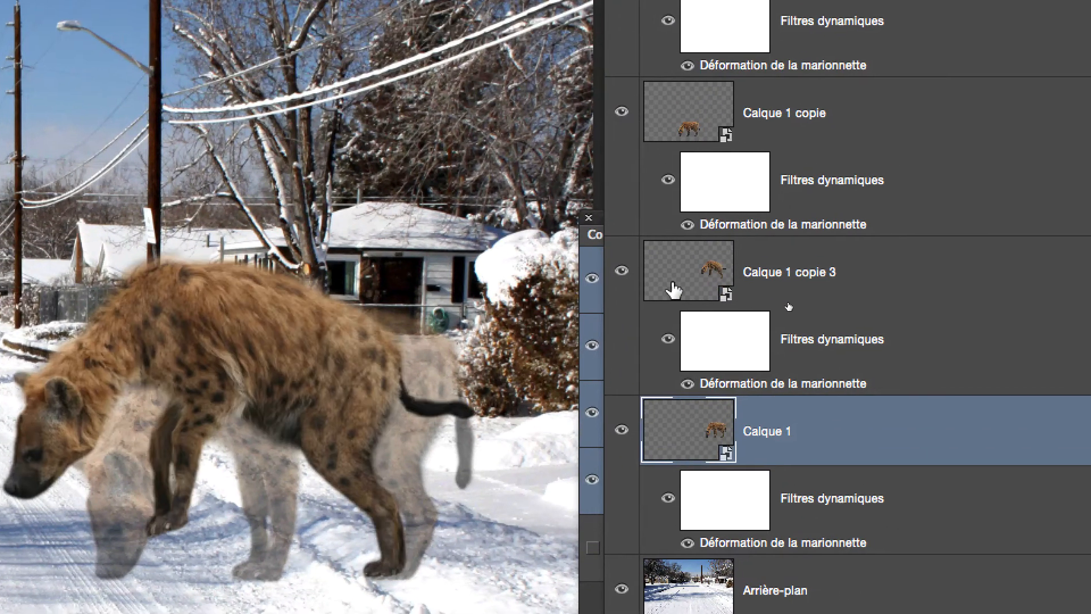
pyautogui.click(698, 272)
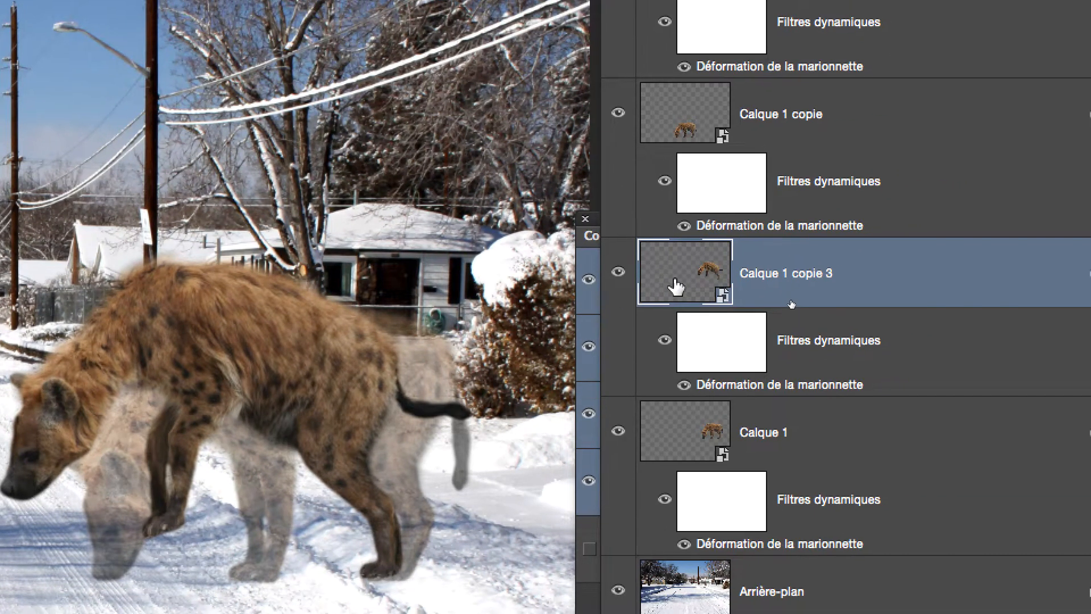
# Step: Duplicate the layer Calque 1 copie 3 and reduce the opacity of Calque 1 copie 3 to 57 %
pyautogui.moveTo(677, 287); pyautogui.dragTo(881, 467)
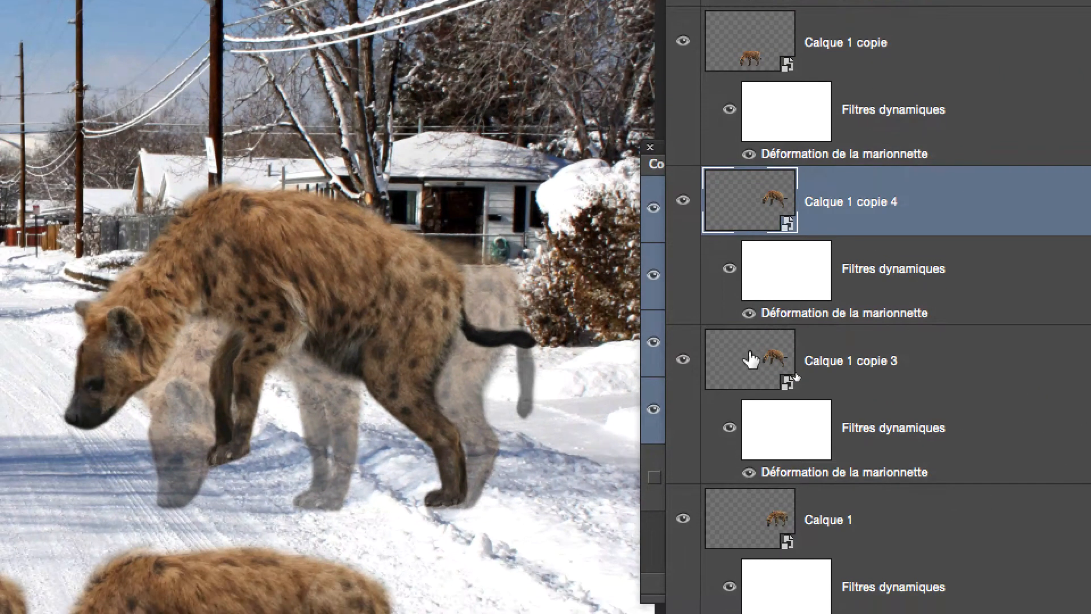
pyautogui.click(751, 452)
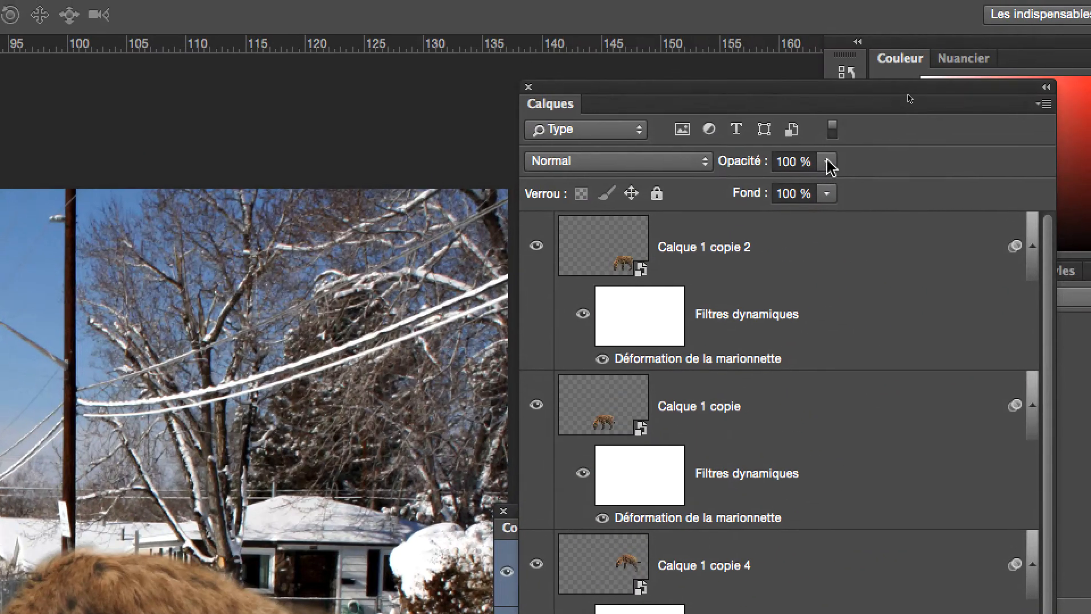
pyautogui.click(827, 113)
pyautogui.click(783, 138)
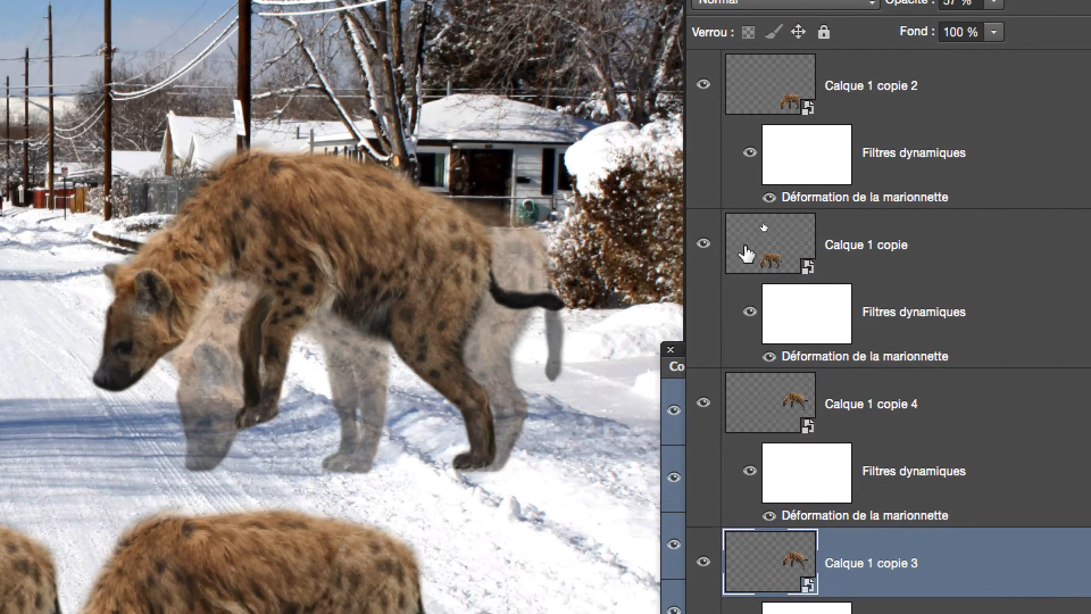
# Step: Move the hyena on Calque 1 copie 4 left along the road, clear of the faded hyenas
pyautogui.click(746, 250)
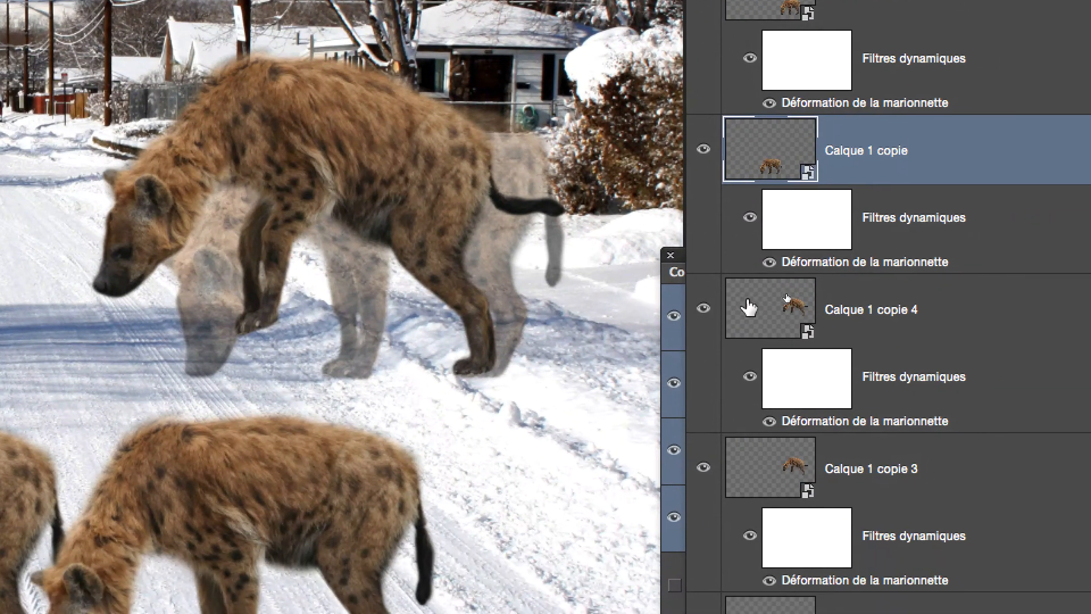
pyautogui.click(749, 307)
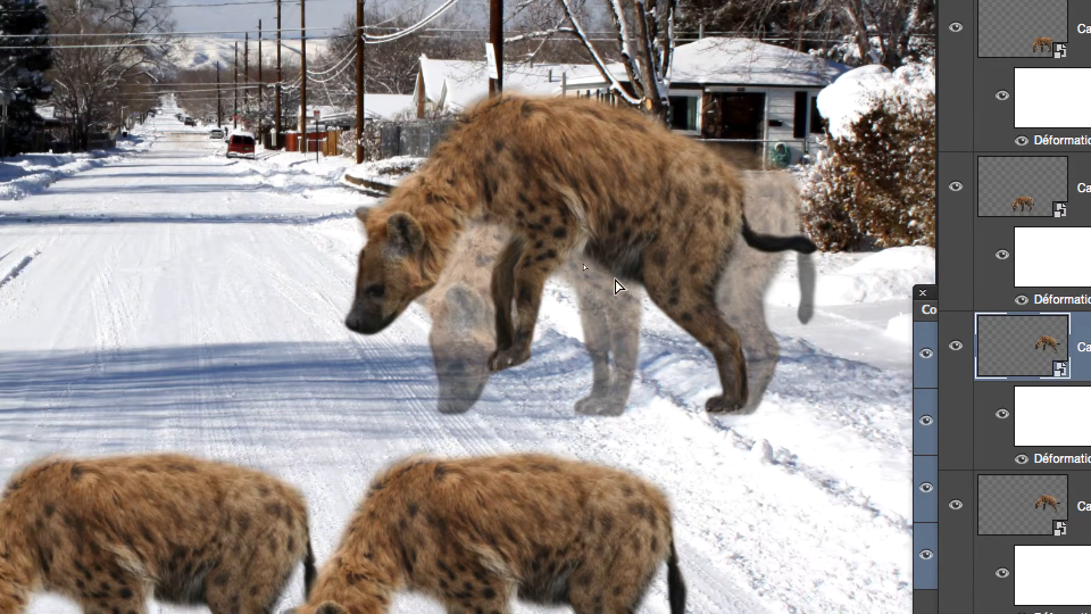
pyautogui.moveTo(619, 287); pyautogui.dragTo(441, 253)
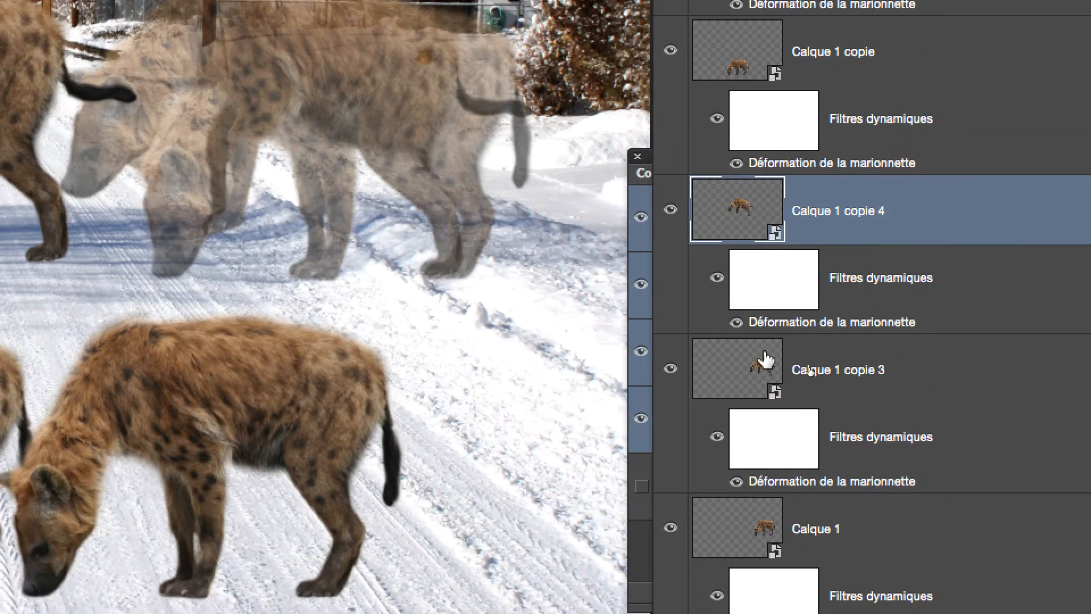
# Step: Set the opacity of Calque 1 copie 3 to 70 % and hide the layer Calque 1
pyautogui.click(980, 495)
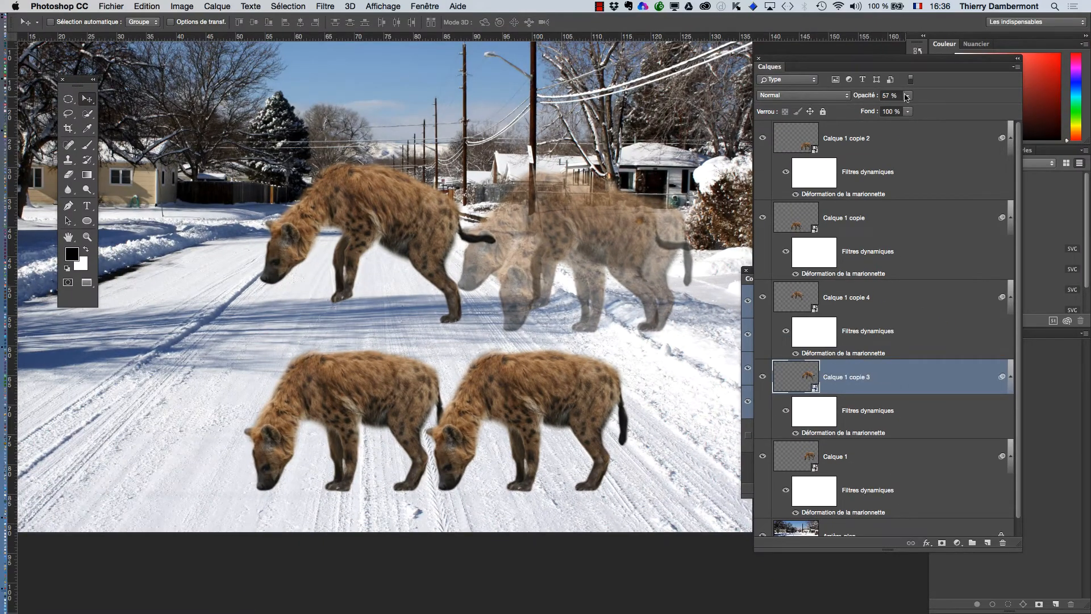
pyautogui.moveTo(927, 109)
pyautogui.mouseDown()
pyautogui.moveTo(901, 108)
pyautogui.moveTo(916, 110)
pyautogui.mouseUp()
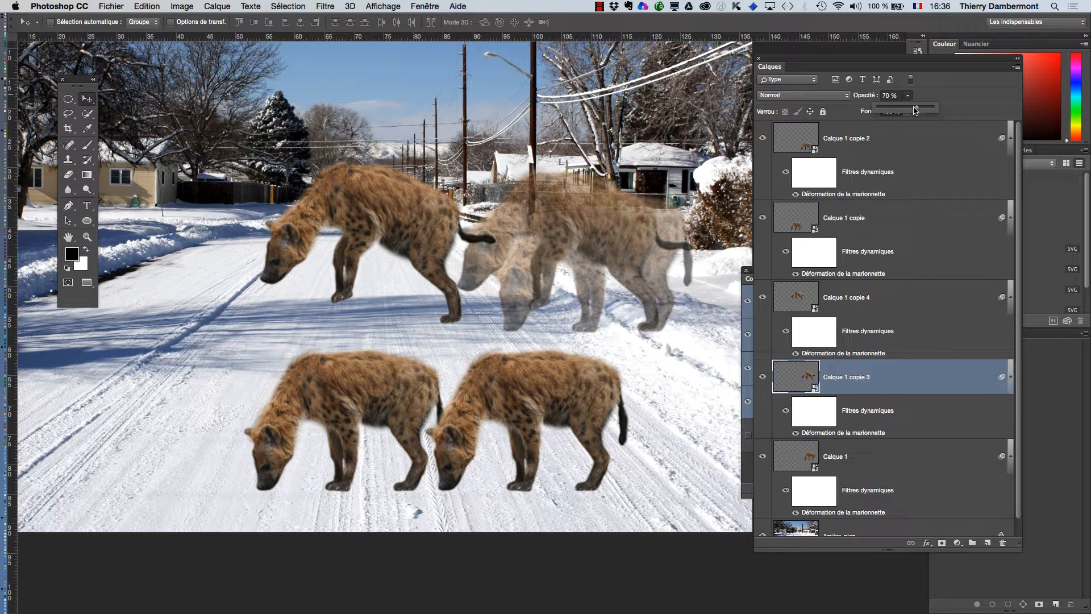
pyautogui.click(763, 456)
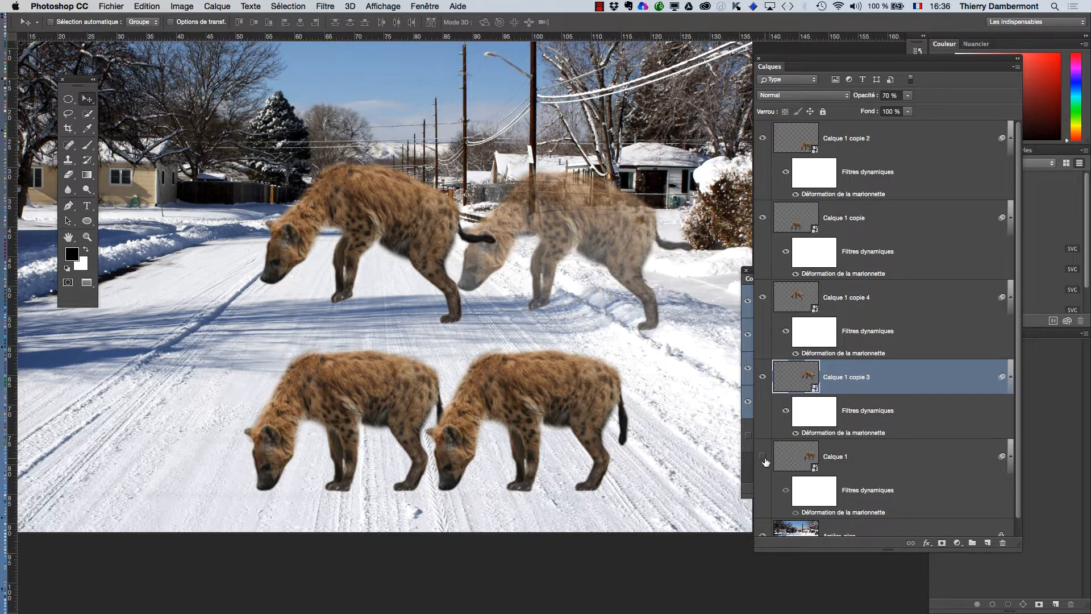
# Step: Move the hyena on Calque 1 copie 4 about 25 cm right so it partly overlaps the faded hyena
pyautogui.click(793, 300)
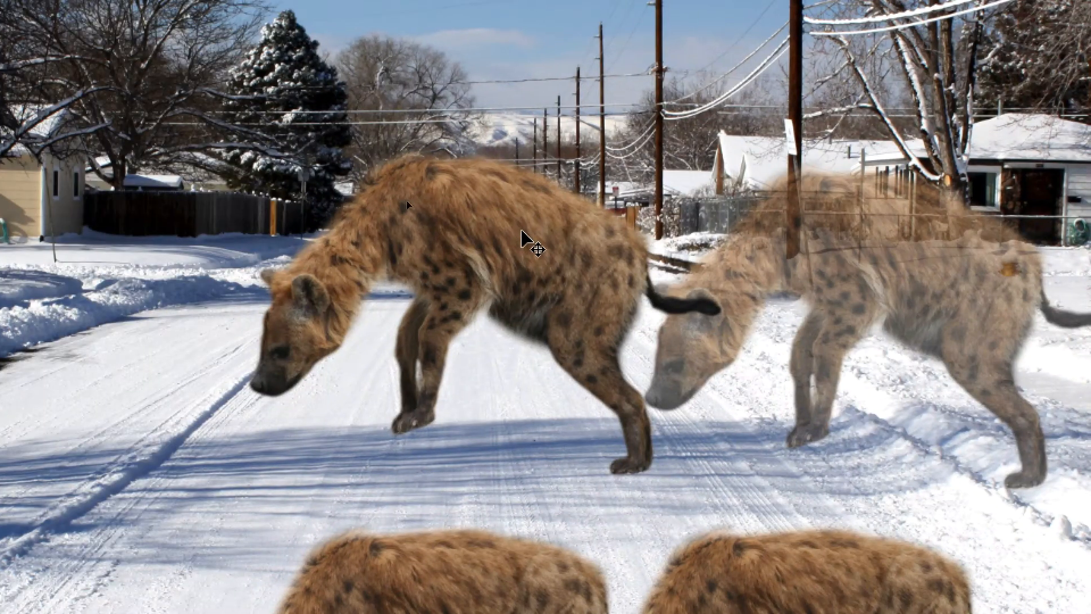
pyautogui.moveTo(522, 231); pyautogui.dragTo(816, 221)
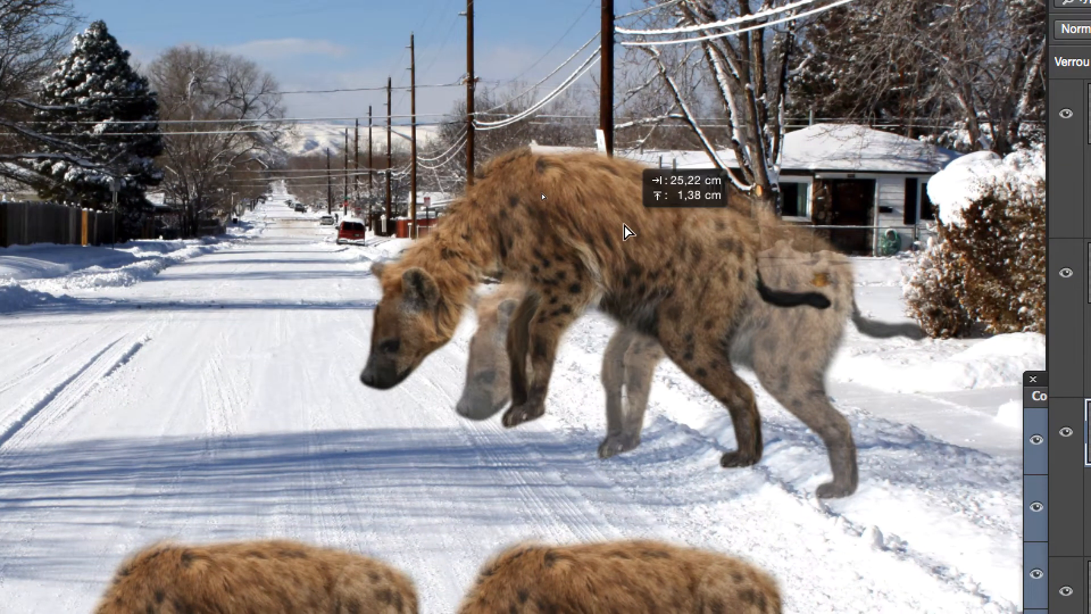
pyautogui.moveTo(625, 232); pyautogui.dragTo(622, 232)
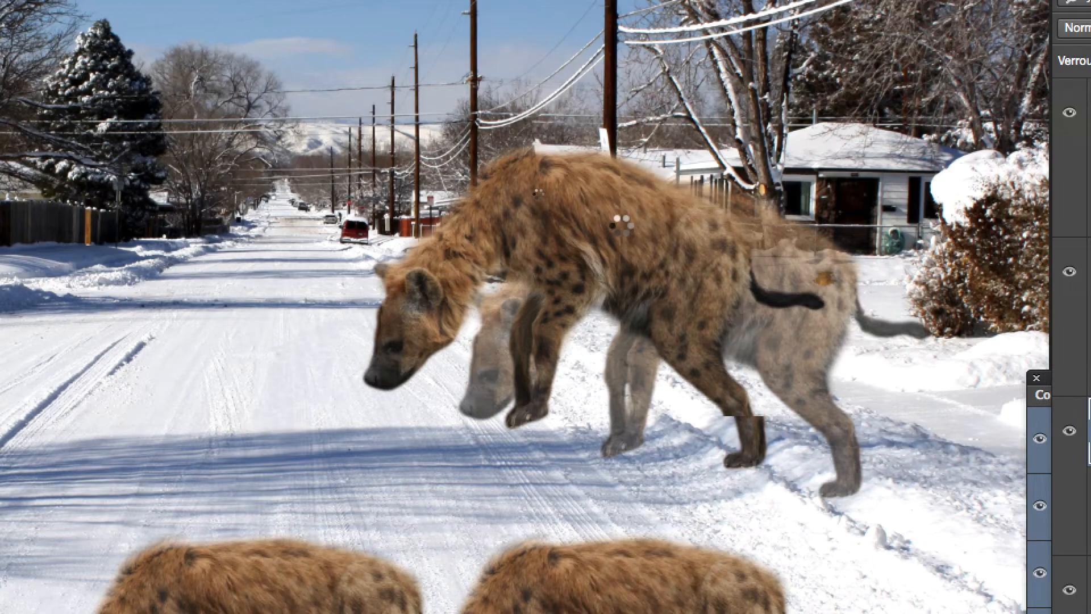
# Step: Try a free transform on the hyena of Calque 1 copie 4, accepting the temporary deactivation of its smart filters
pyautogui.press('super+t')
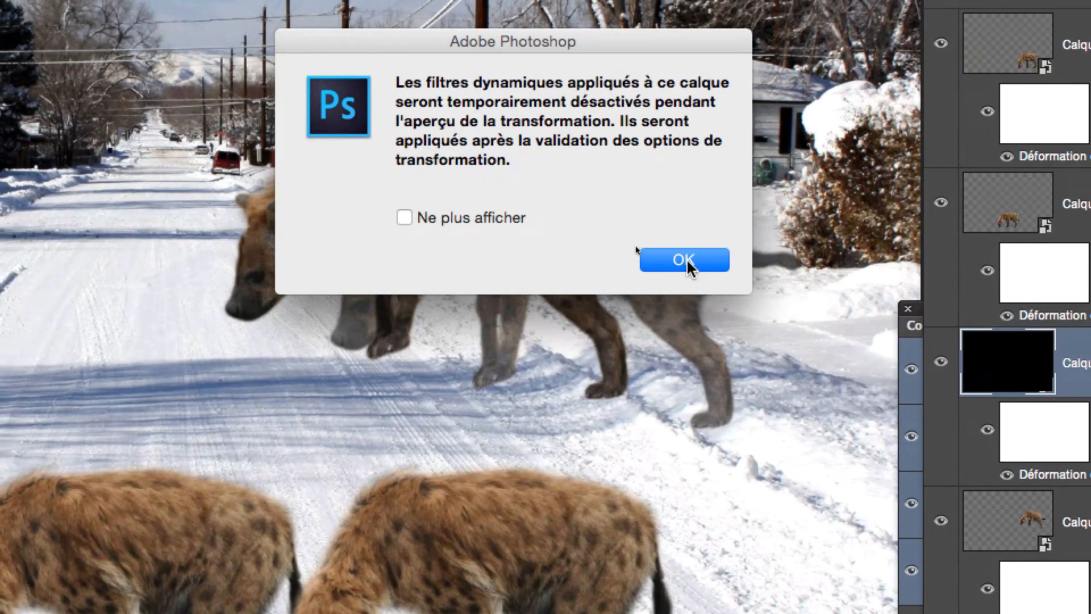
pyautogui.click(687, 253)
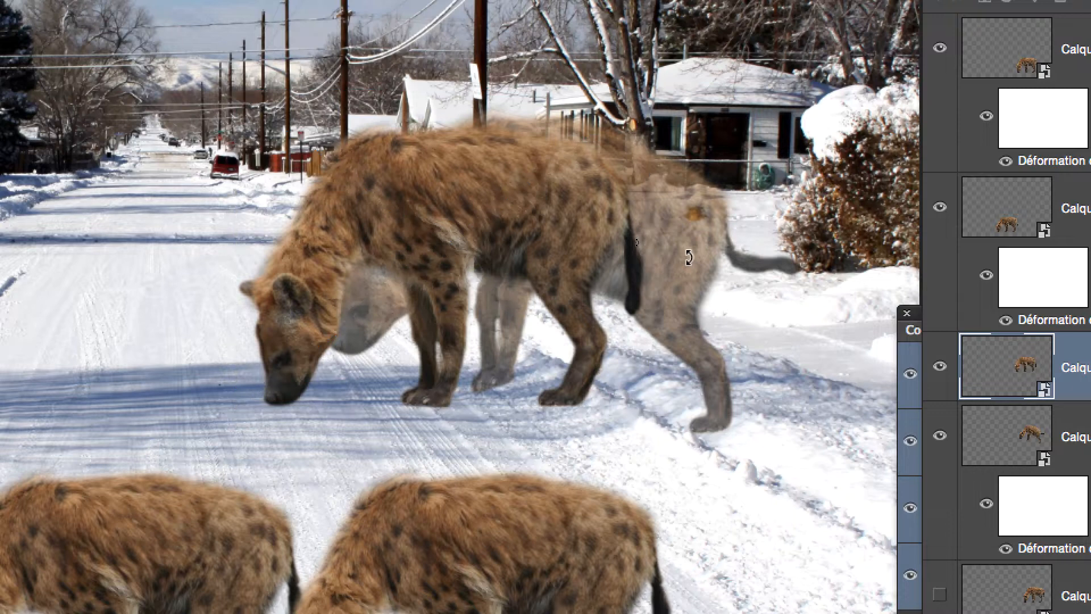
pyautogui.moveTo(689, 257); pyautogui.dragTo(689, 265)
pyautogui.press('Return')
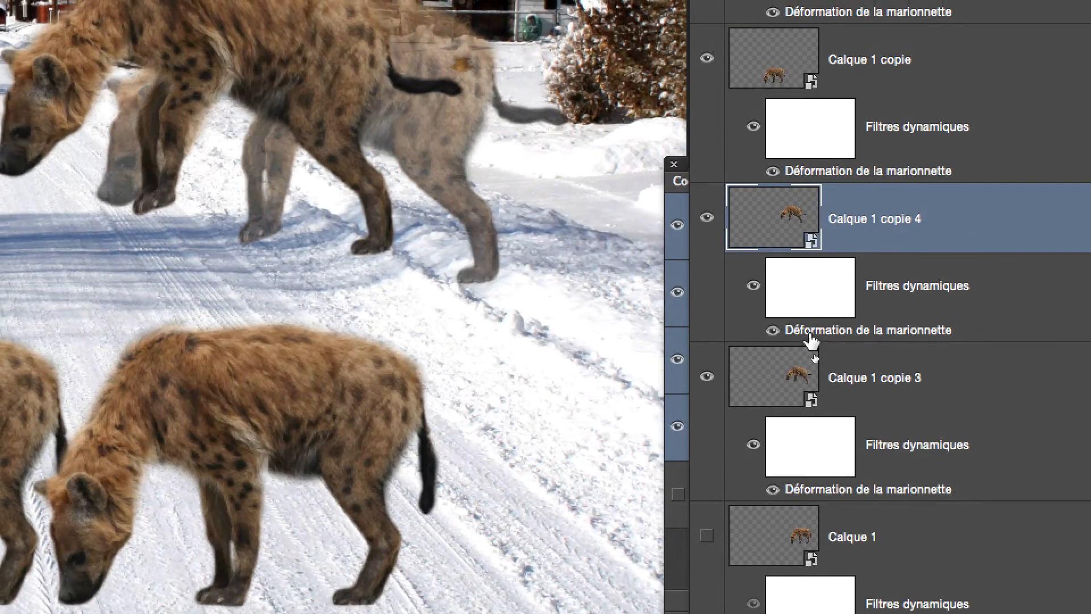
# Step: Reopen the puppet warp of Calque 1 copie 4, shift the hyena's head and foreleg forward and down, and reshape its back
pyautogui.doubleClick(811, 335)
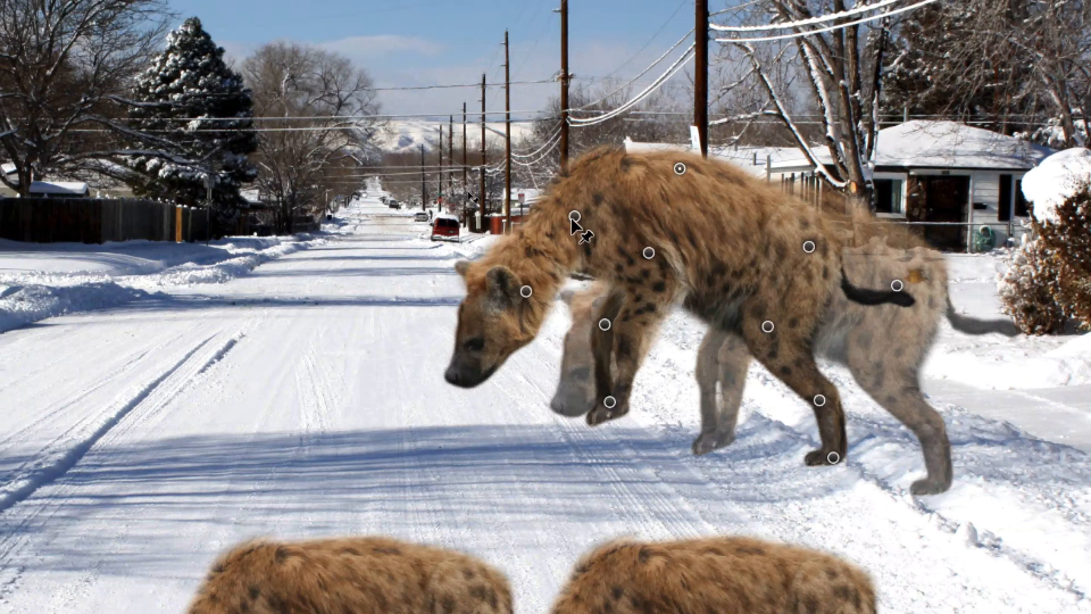
pyautogui.click(558, 197)
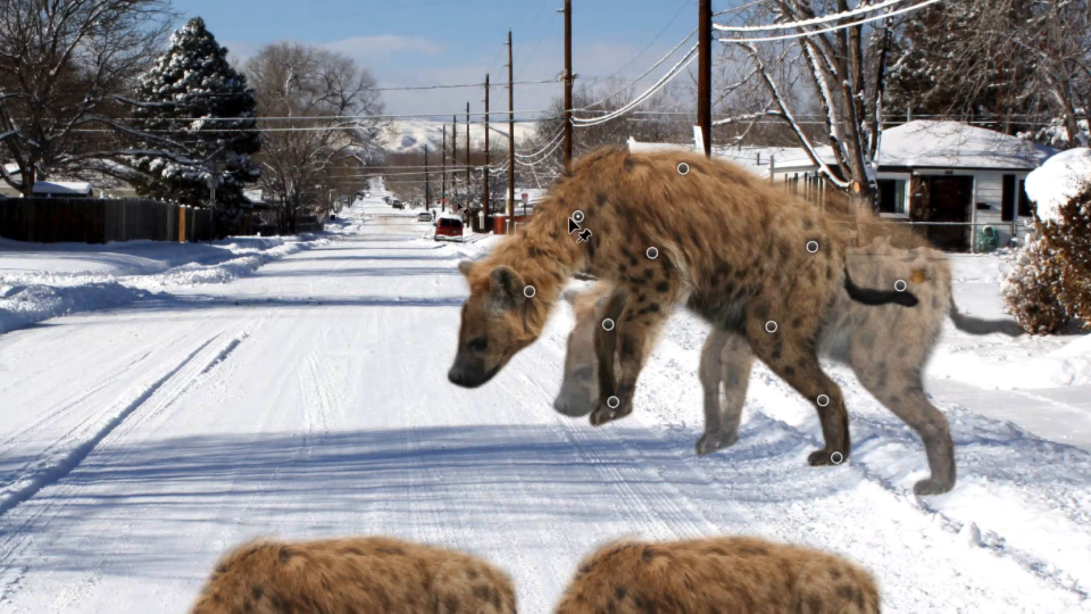
pyautogui.keyDown('shift'); pyautogui.click(558, 246); pyautogui.keyUp('shift')
pyautogui.keyDown('shift'); pyautogui.click(635, 279); pyautogui.keyUp('shift')
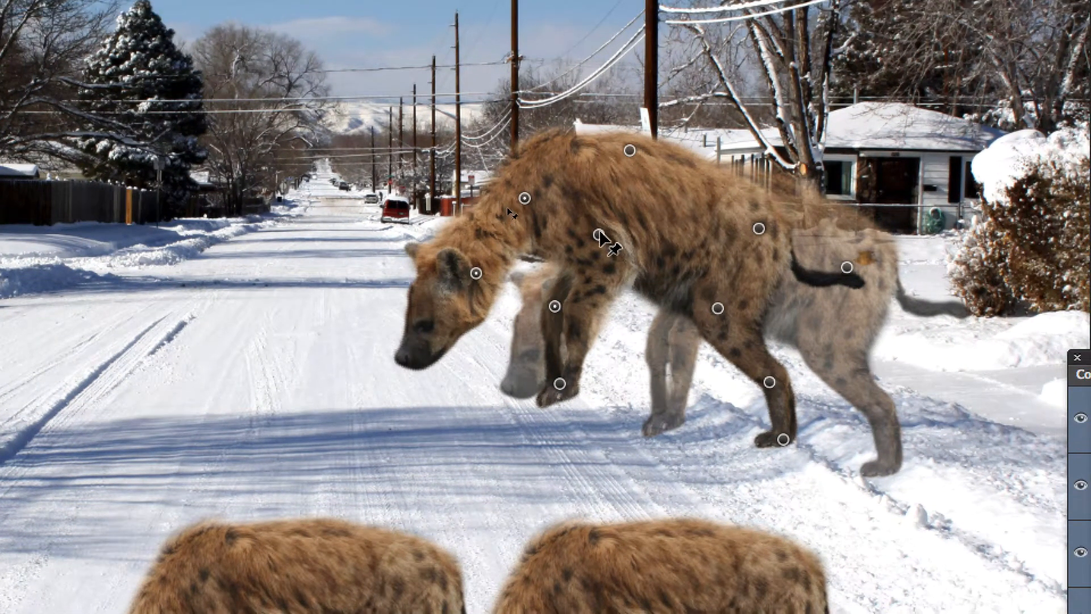
pyautogui.keyDown('shift'); pyautogui.click(599, 234); pyautogui.keyUp('shift')
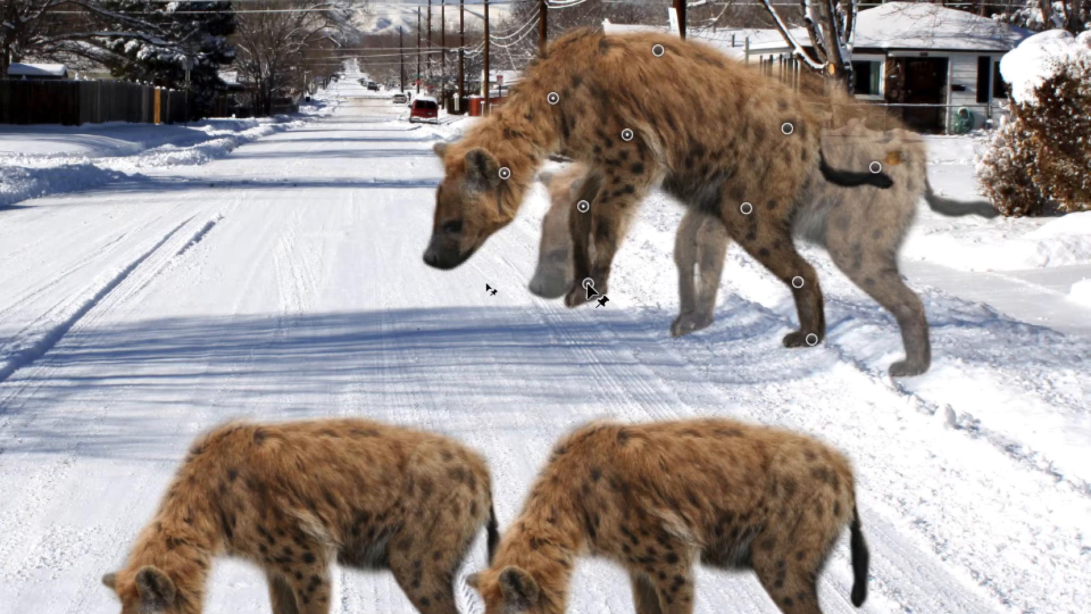
pyautogui.moveTo(589, 288); pyautogui.dragTo(571, 306)
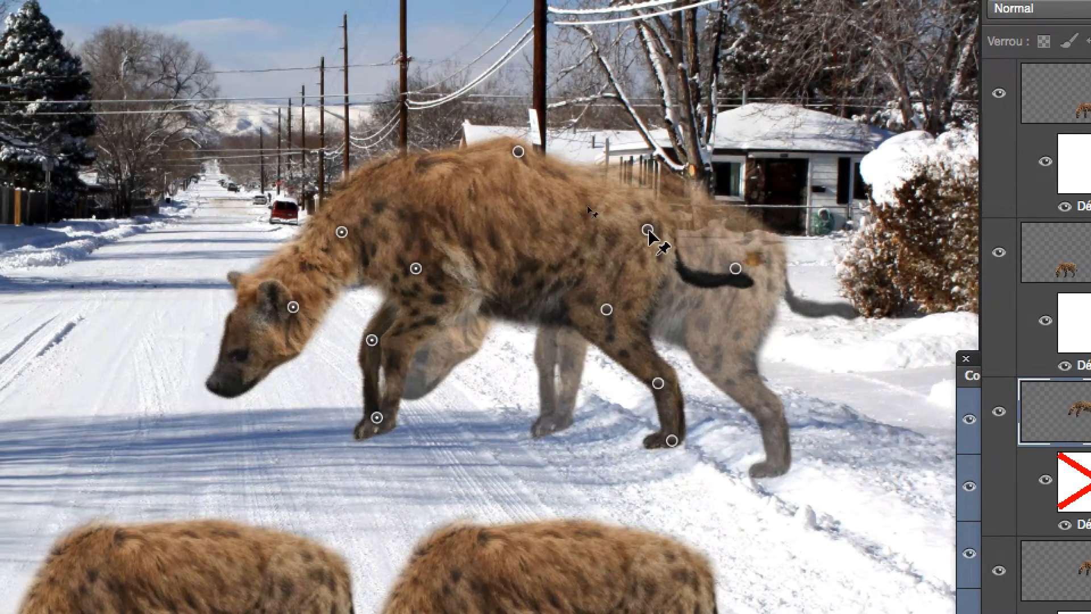
pyautogui.moveTo(618, 229); pyautogui.dragTo(539, 202)
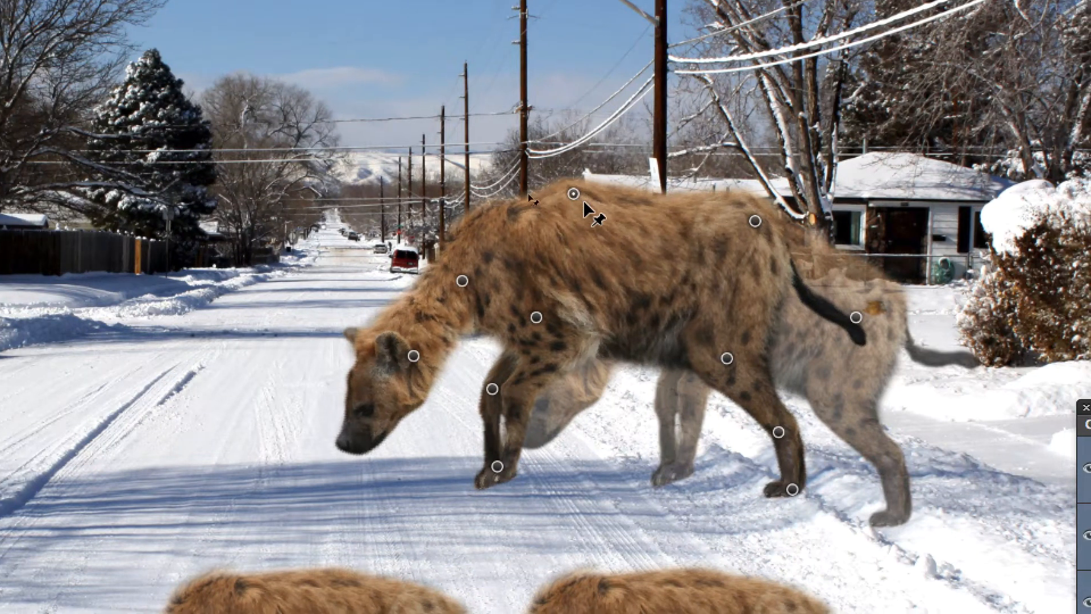
# Step: Move the hyena's hind leg backward and up by shifting its thigh, knee and paw pins together
pyautogui.click(726, 358)
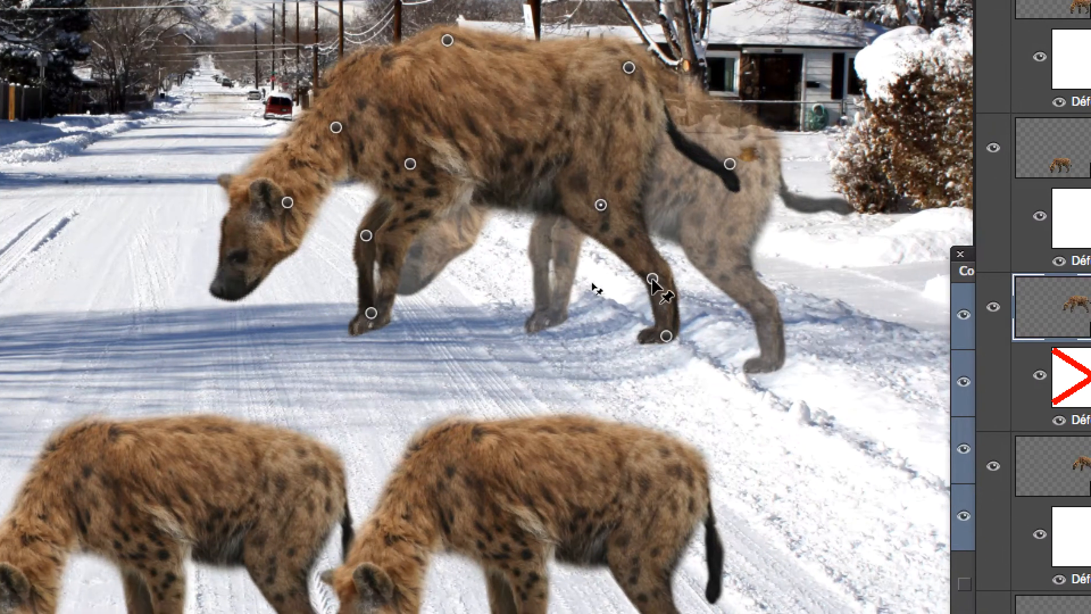
pyautogui.keyDown('shift'); pyautogui.click(653, 279); pyautogui.keyUp('shift')
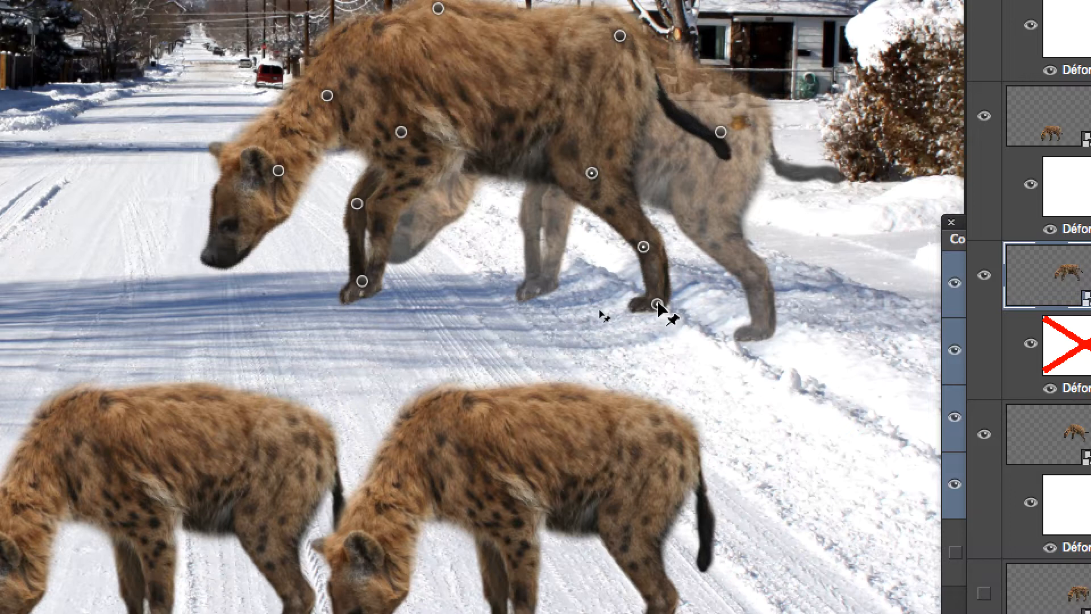
pyautogui.moveTo(658, 307); pyautogui.dragTo(702, 237)
pyautogui.moveTo(674, 279); pyautogui.dragTo(672, 281)
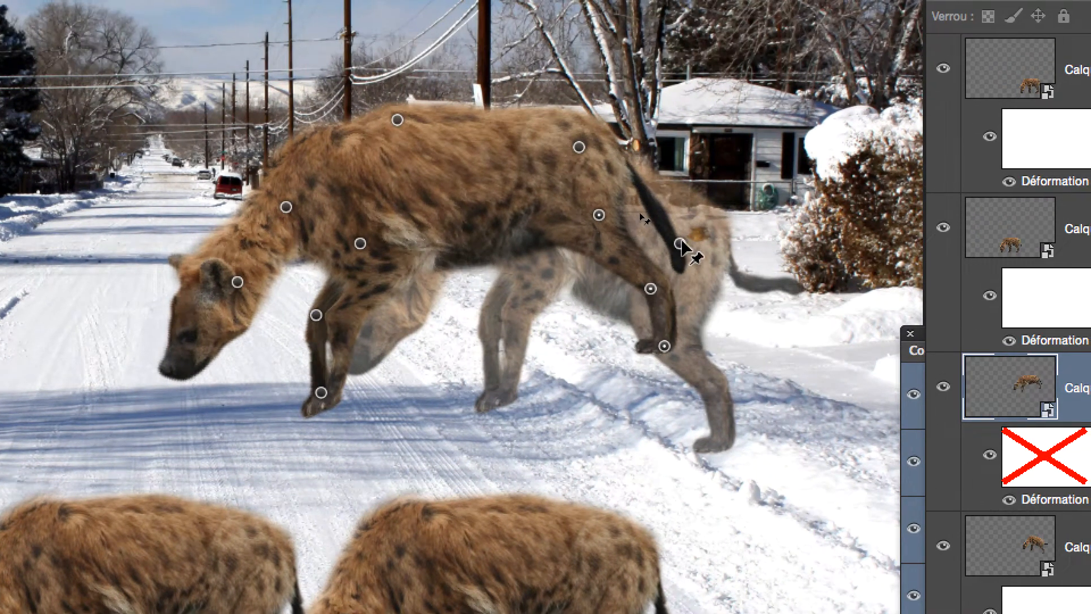
# Step: Raise the hyena's tail, stretch its hind paw further back, and apply the puppet warp
pyautogui.moveTo(680, 243); pyautogui.dragTo(715, 120)
pyautogui.moveTo(693, 198); pyautogui.dragTo(685, 184)
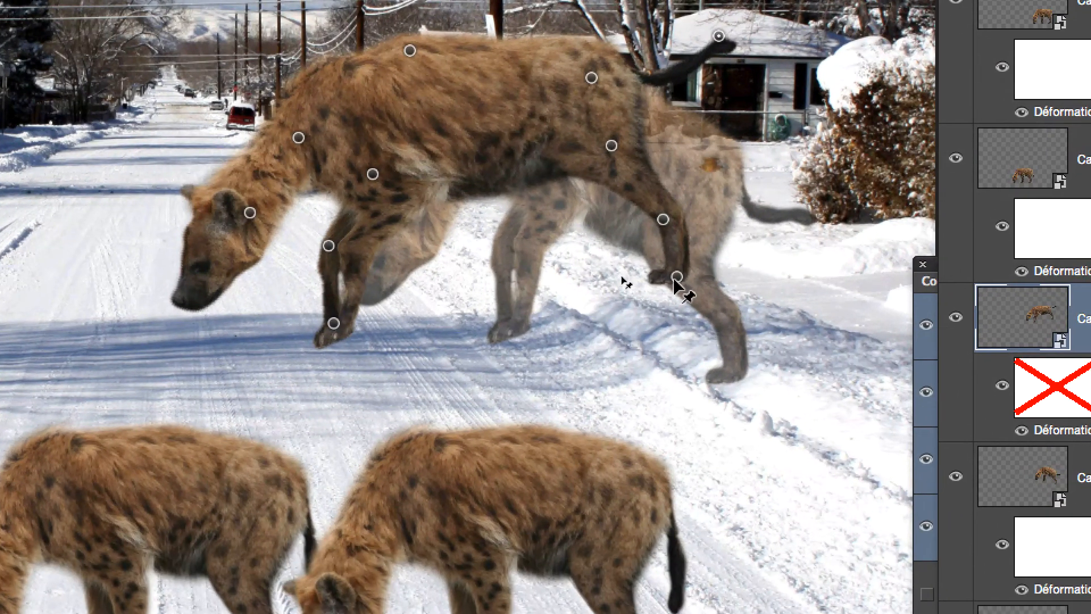
pyautogui.moveTo(698, 331); pyautogui.dragTo(703, 352)
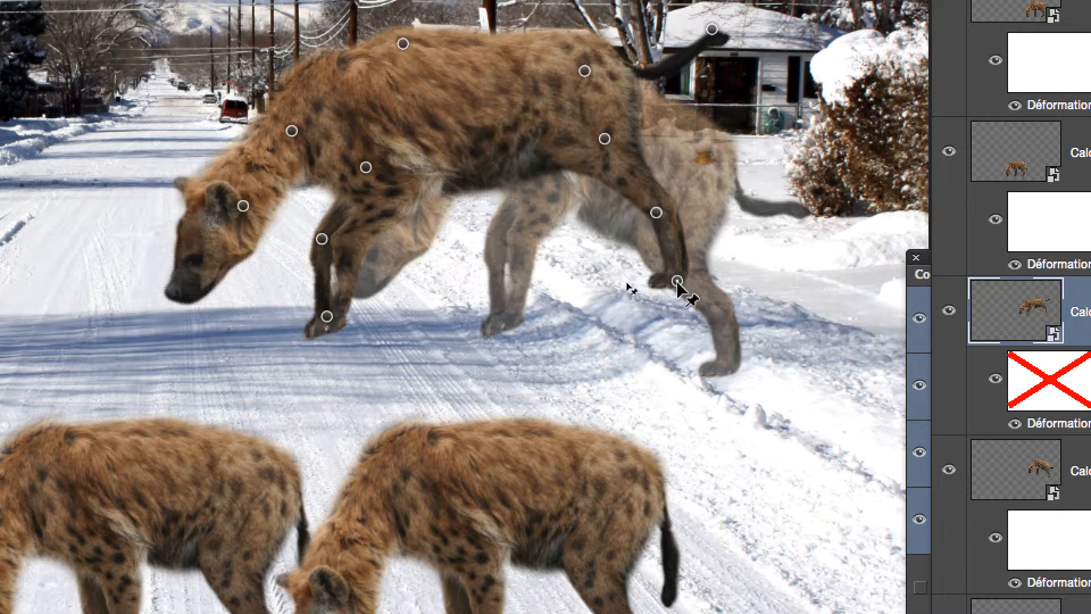
pyautogui.moveTo(681, 287)
pyautogui.mouseDown()
pyautogui.moveTo(699, 280)
pyautogui.moveTo(684, 292)
pyautogui.mouseUp()
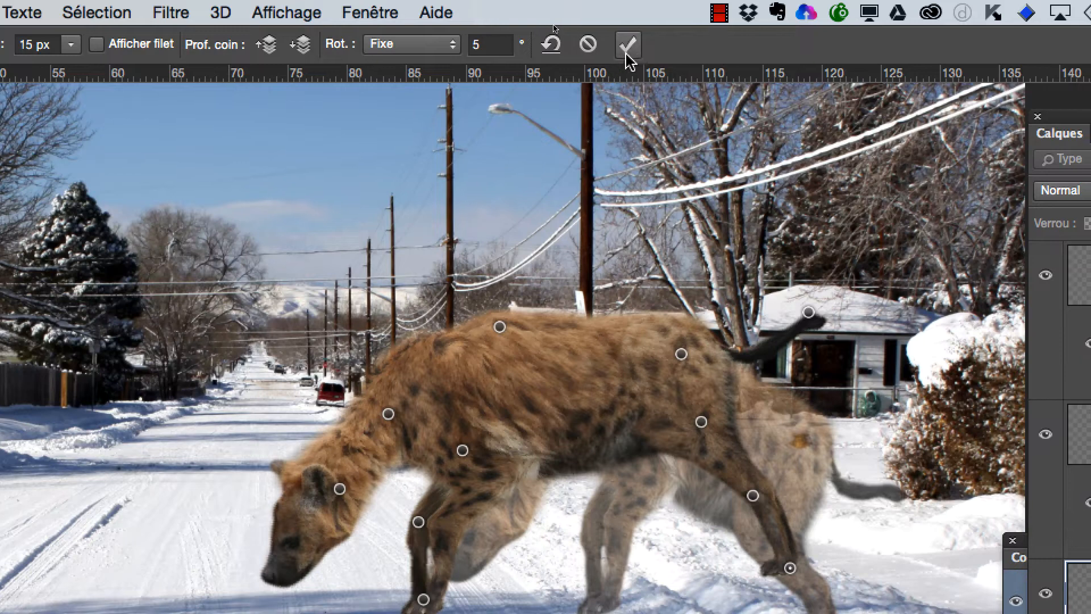
pyautogui.click(627, 57)
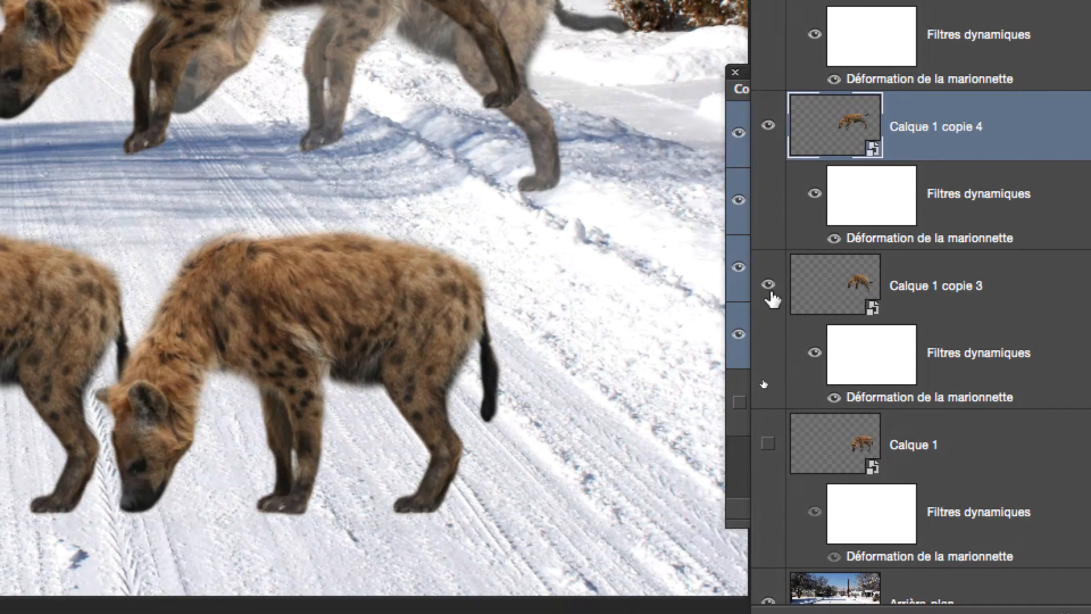
# Step: Duplicate Calque 1 copie 4 and lower the original's opacity, with Calque 1 copie 3 hidden and the duplicate visible
pyautogui.click(755, 474)
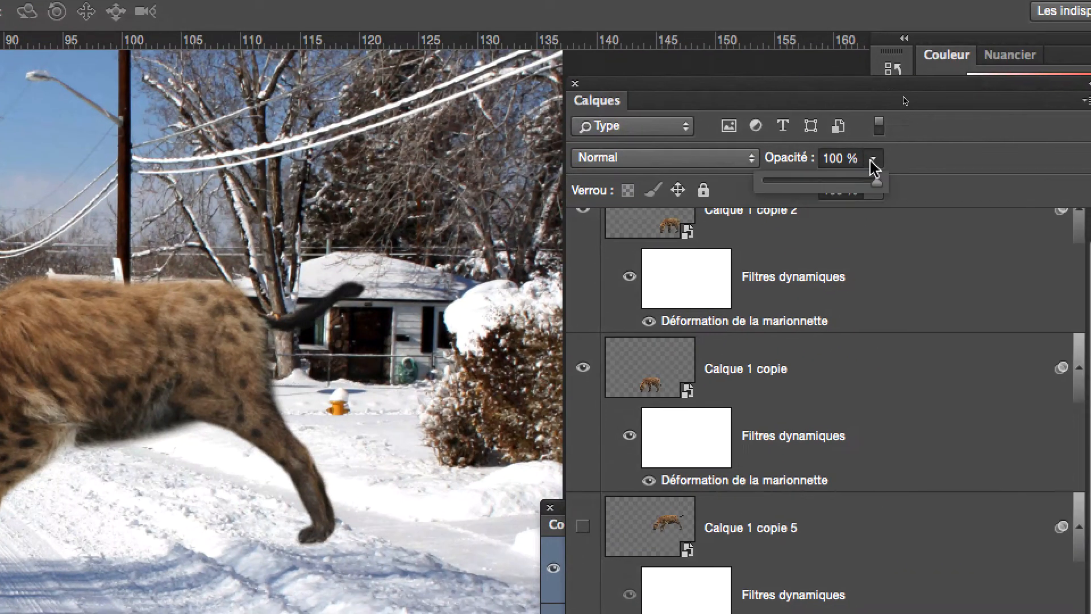
pyautogui.click(885, 162)
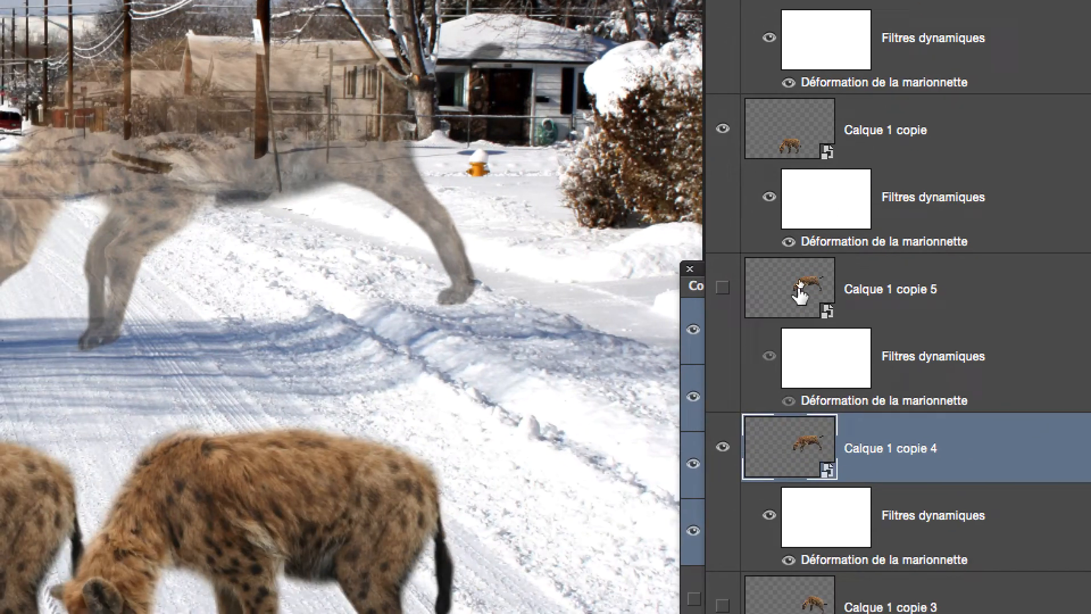
pyautogui.click(800, 285)
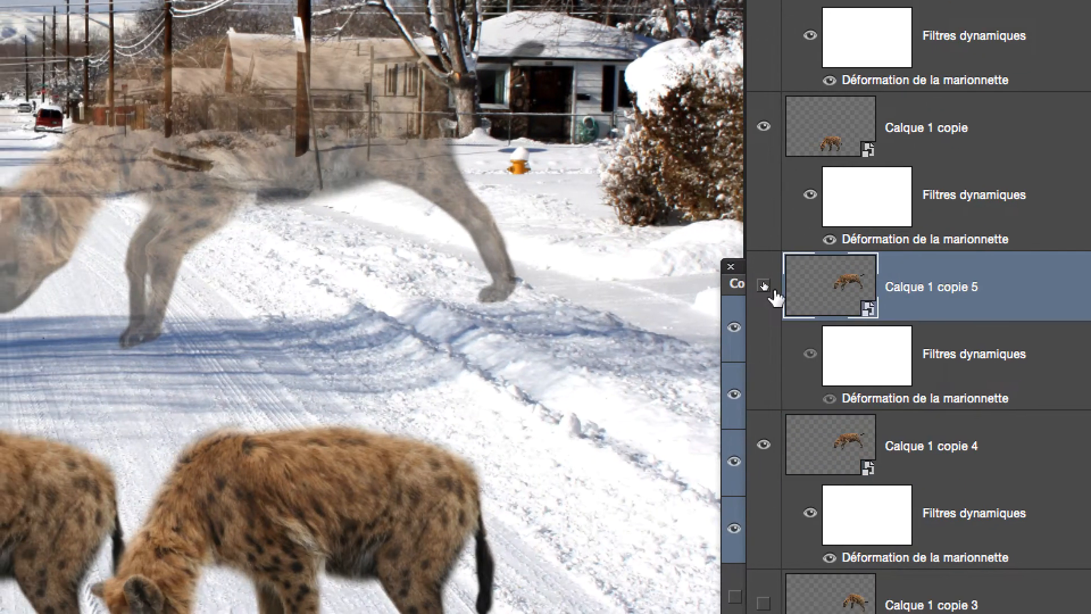
pyautogui.click(723, 288)
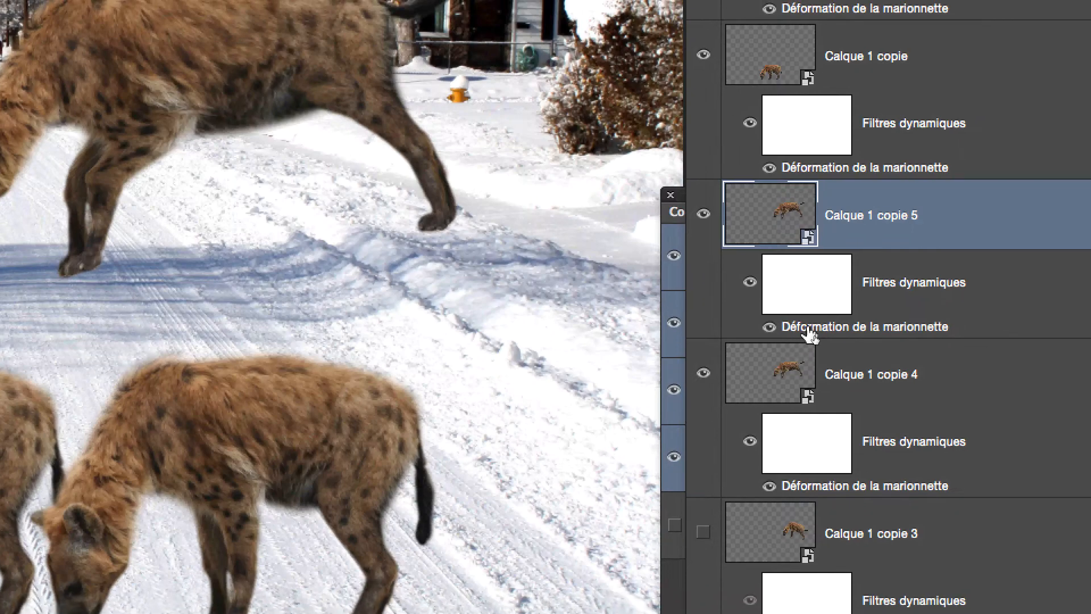
# Step: Reopen the puppet warp of Calque 1 copie 5 and shift the hyena's hindquarters forward, moving the rump and hind leg pins together
pyautogui.doubleClick(832, 389)
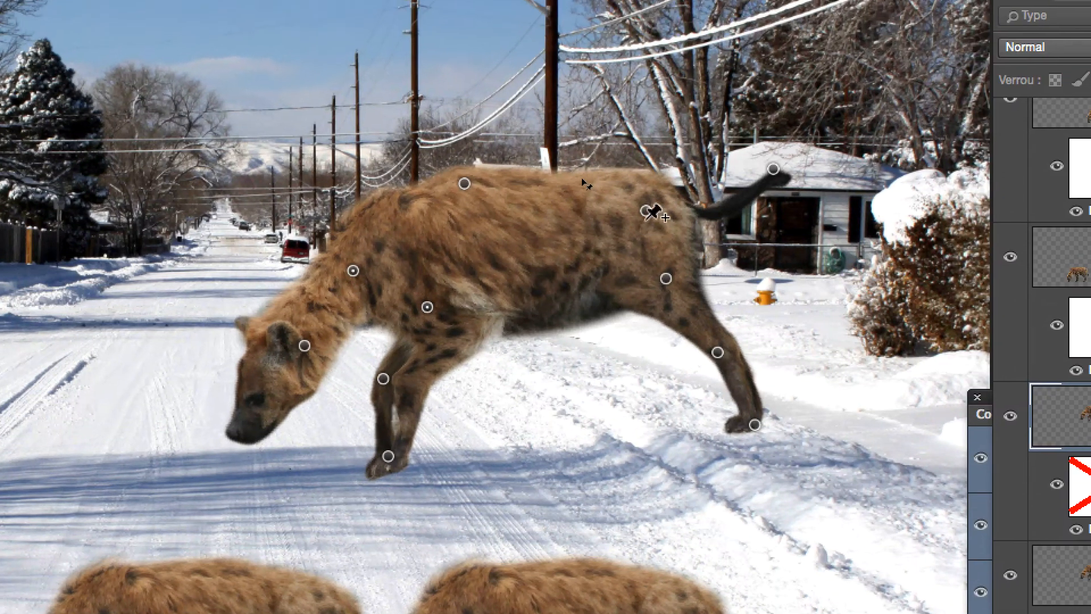
pyautogui.click(646, 211)
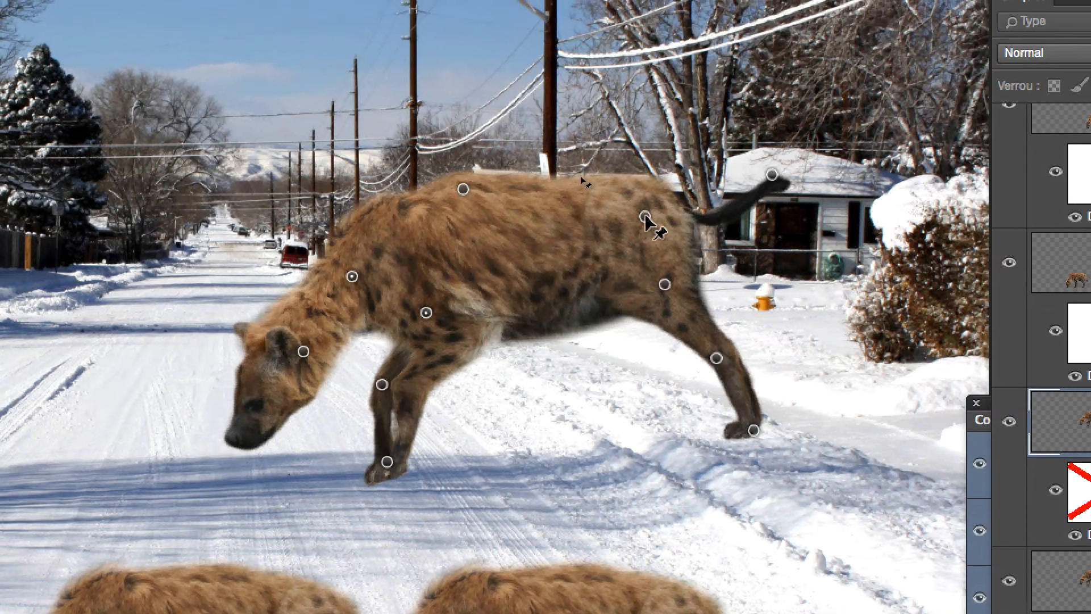
pyautogui.keyDown('shift'); pyautogui.click(666, 279); pyautogui.keyUp('shift')
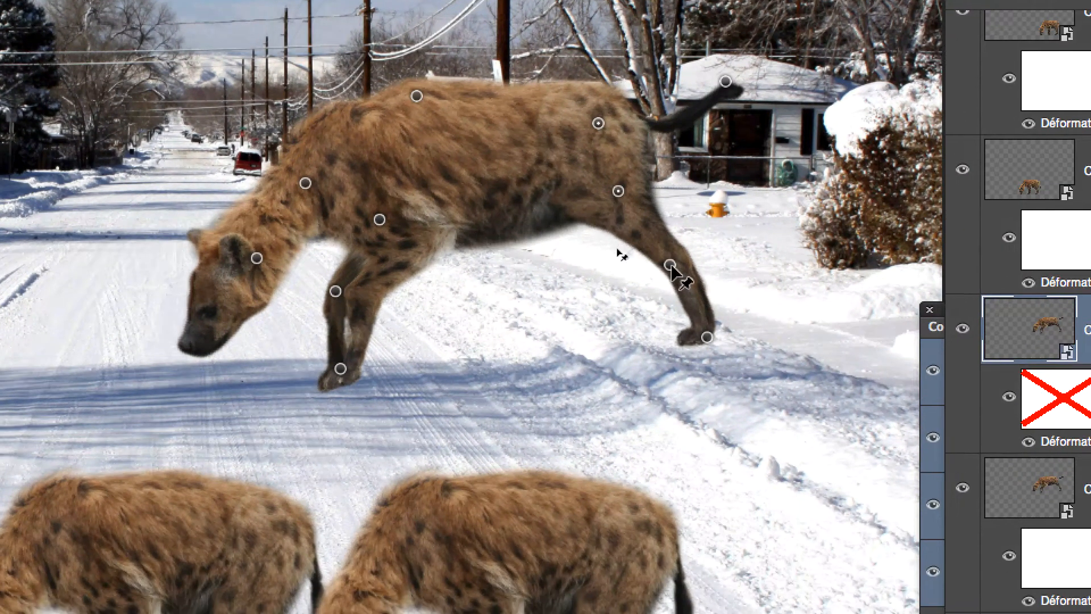
pyautogui.keyDown('shift'); pyautogui.click(674, 277); pyautogui.keyUp('shift')
pyautogui.keyDown('shift'); pyautogui.click(712, 348); pyautogui.keyUp('shift')
pyautogui.moveTo(685, 293); pyautogui.dragTo(550, 220)
pyautogui.moveTo(614, 208); pyautogui.dragTo(609, 234)
# Step: Raise the hyena's tail upright over the rump and adjust the knee and paw of its hind leg
pyautogui.moveTo(686, 203); pyautogui.dragTo(573, 131)
pyautogui.moveTo(648, 182); pyautogui.dragTo(674, 162)
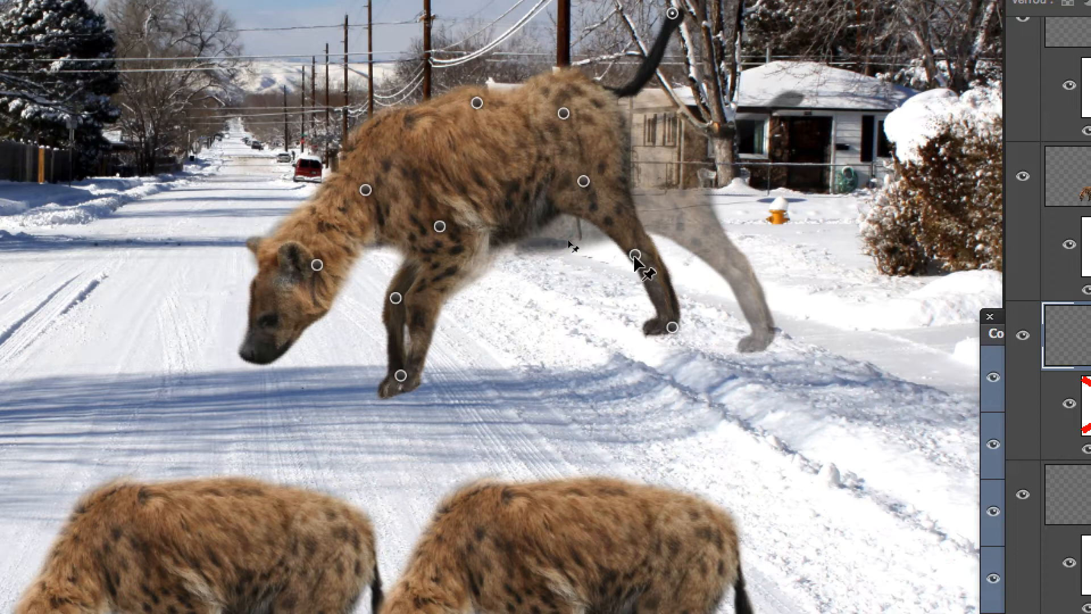
pyautogui.moveTo(634, 257); pyautogui.dragTo(646, 239)
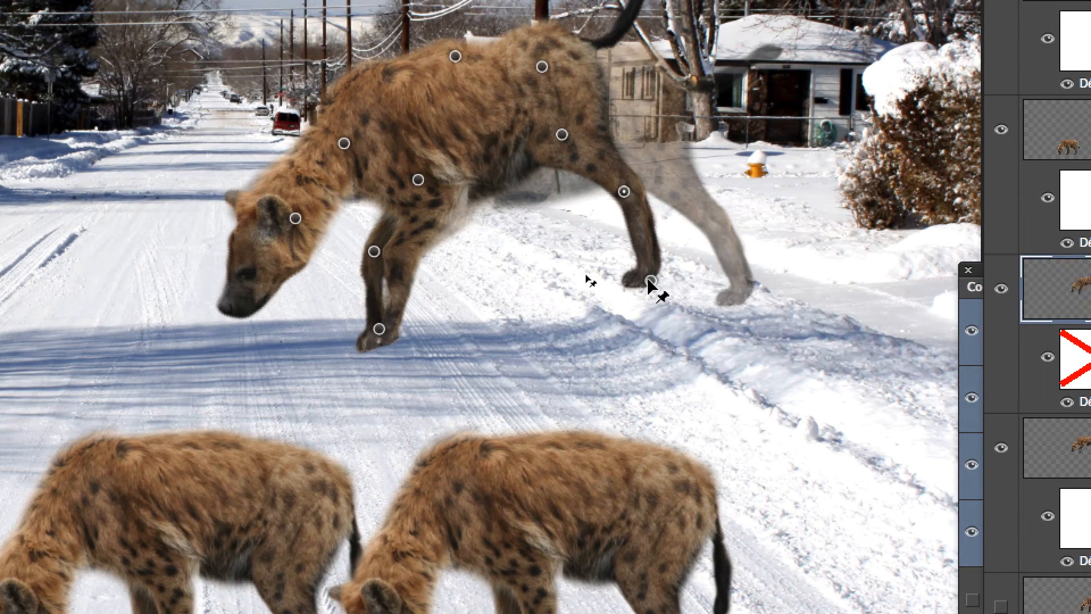
pyautogui.moveTo(651, 280)
pyautogui.mouseDown()
pyautogui.moveTo(714, 239)
pyautogui.moveTo(642, 289)
pyautogui.moveTo(668, 299)
pyautogui.moveTo(663, 287)
pyautogui.mouseUp()
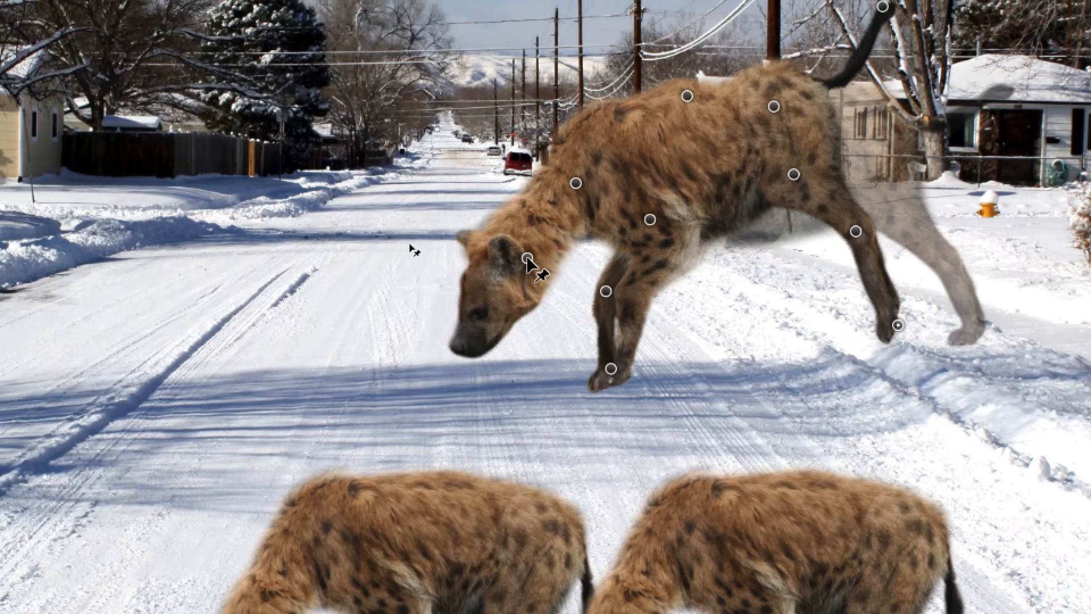
# Step: Tuck the hyena's head down toward its forelegs, reshape the neck, chest and front paw, and apply the puppet warp
pyautogui.moveTo(508, 250); pyautogui.dragTo(542, 262)
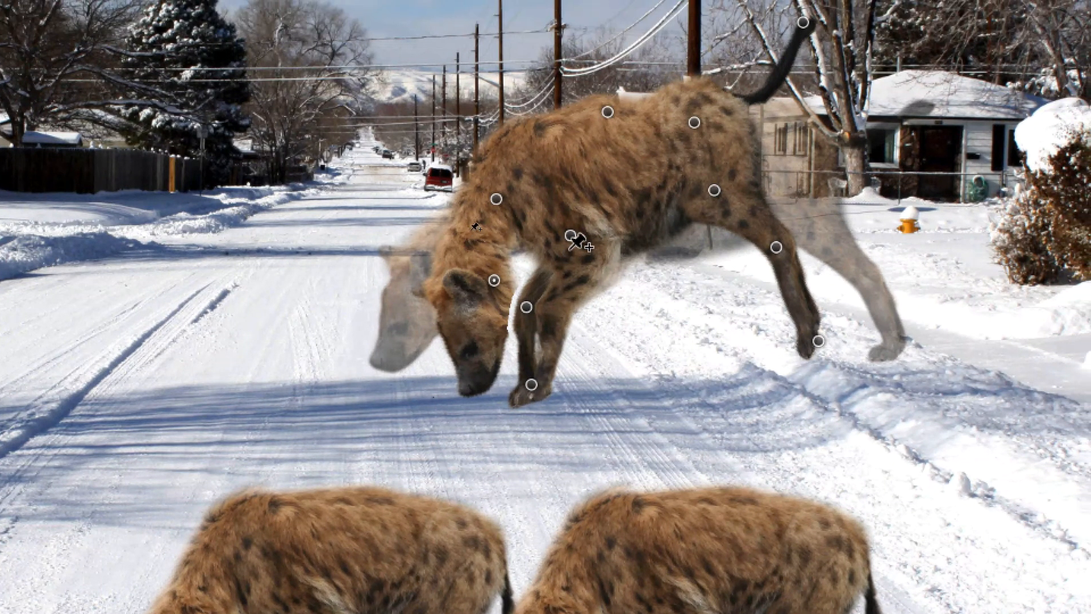
pyautogui.click(570, 234)
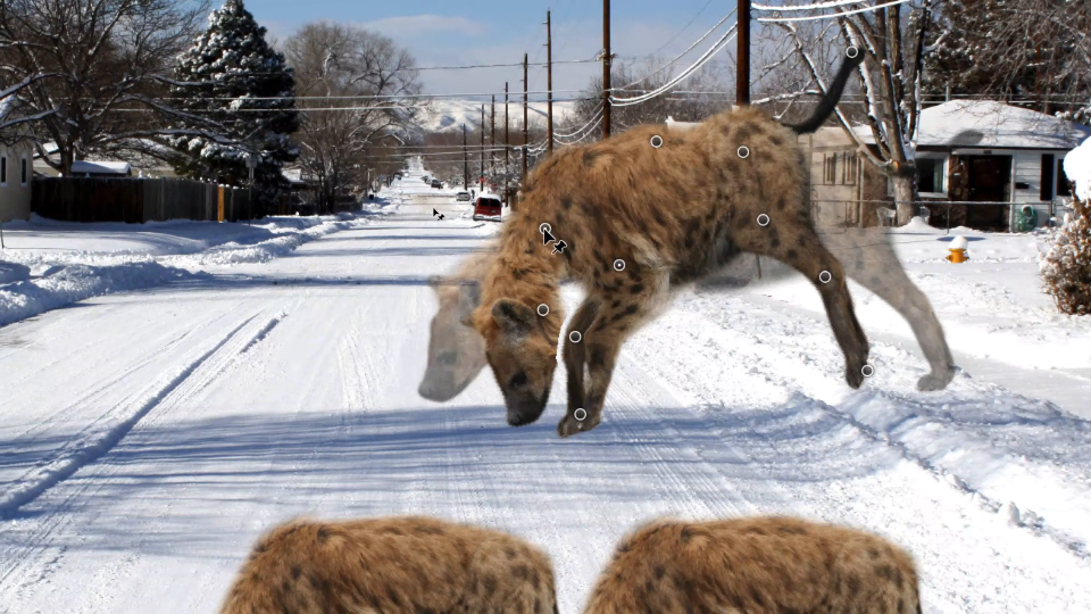
pyautogui.moveTo(544, 230); pyautogui.dragTo(561, 302)
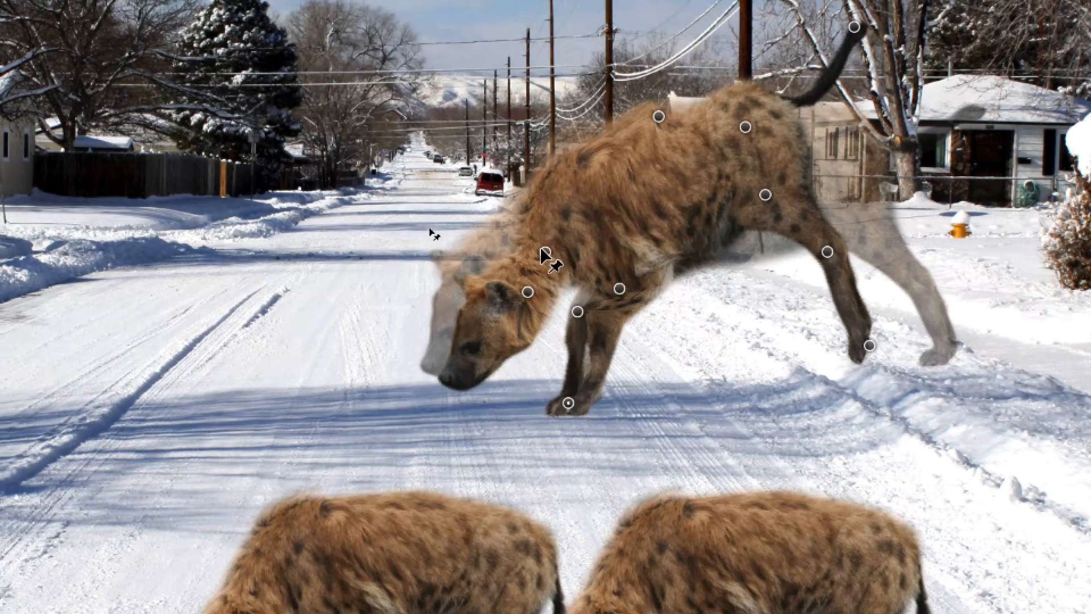
pyautogui.moveTo(533, 150); pyautogui.dragTo(503, 136)
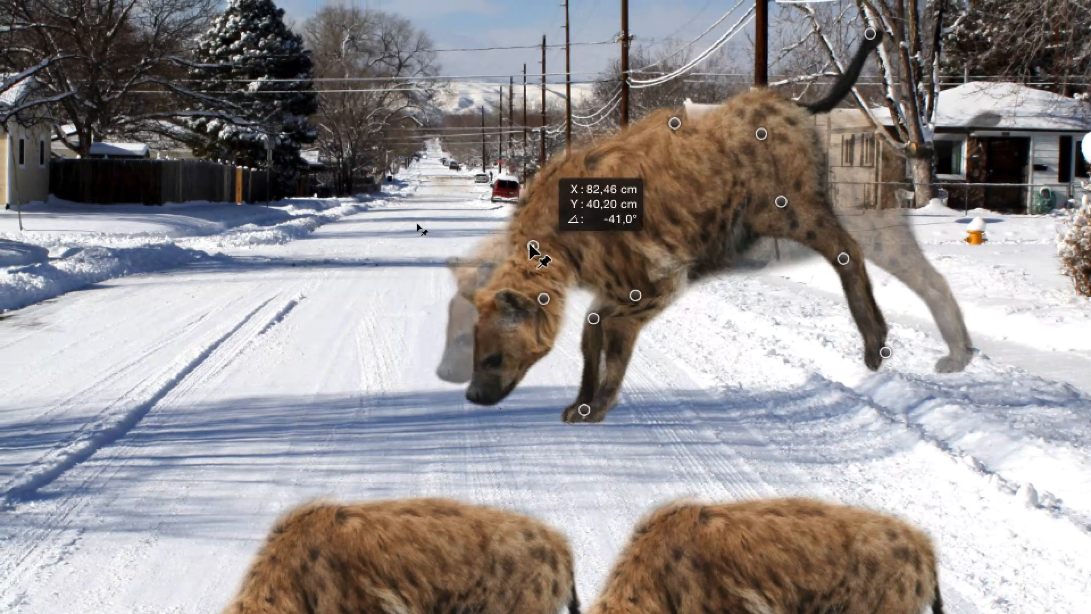
pyautogui.moveTo(533, 248); pyautogui.dragTo(562, 248)
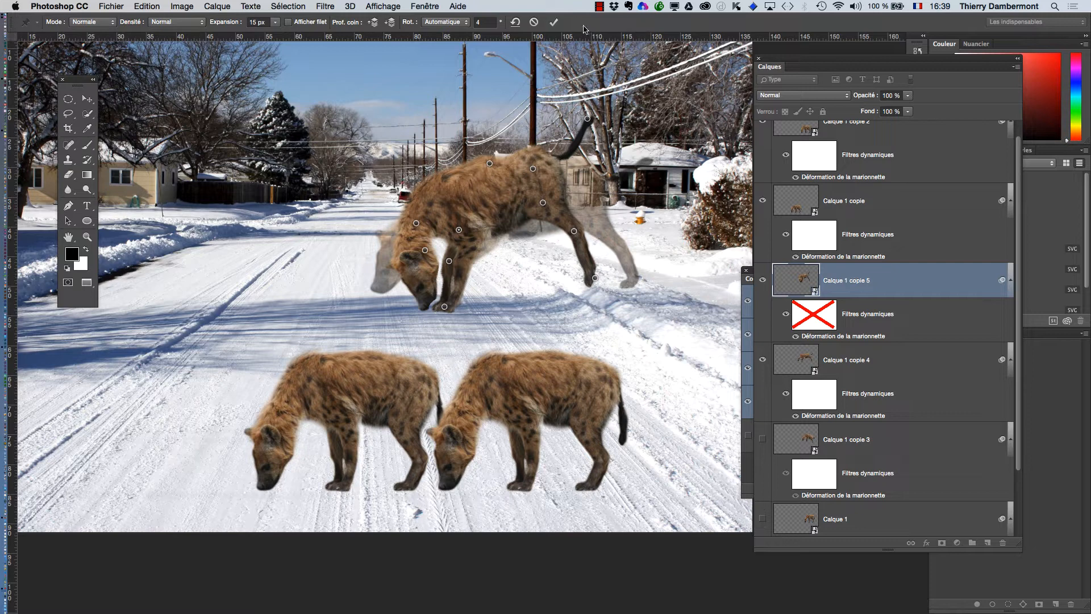
pyautogui.click(554, 21)
# Step: Show Calque 1 and hide Calque 1 copie 5, Calque 1 copie and Calque 1 copie 4, with the layer list enlarged
pyautogui.click(763, 280)
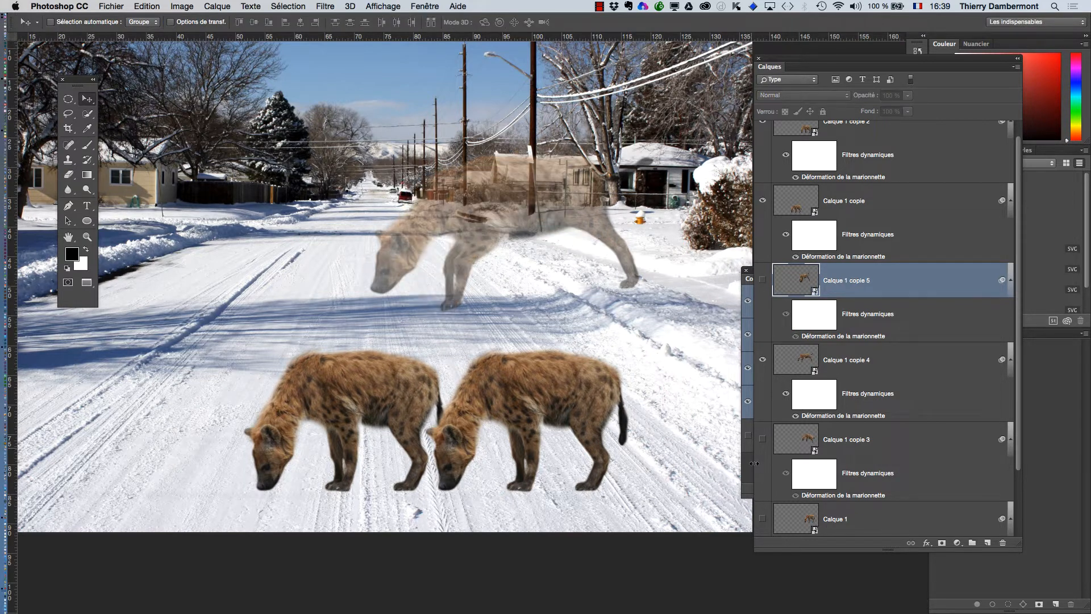
pyautogui.moveTo(1017, 550); pyautogui.dragTo(1018, 611)
pyautogui.click(763, 519)
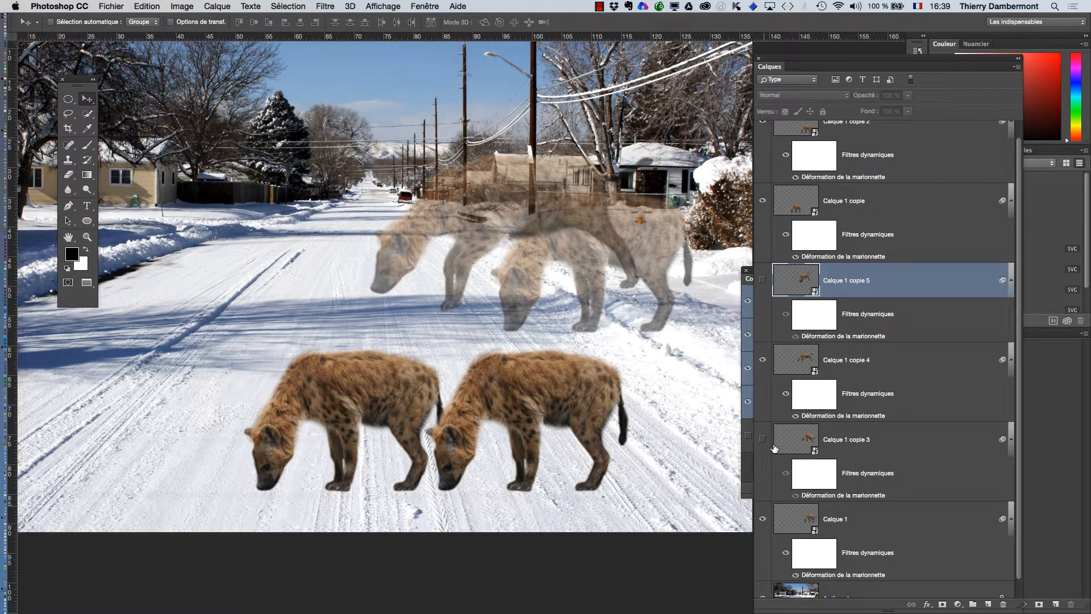
pyautogui.click(762, 202)
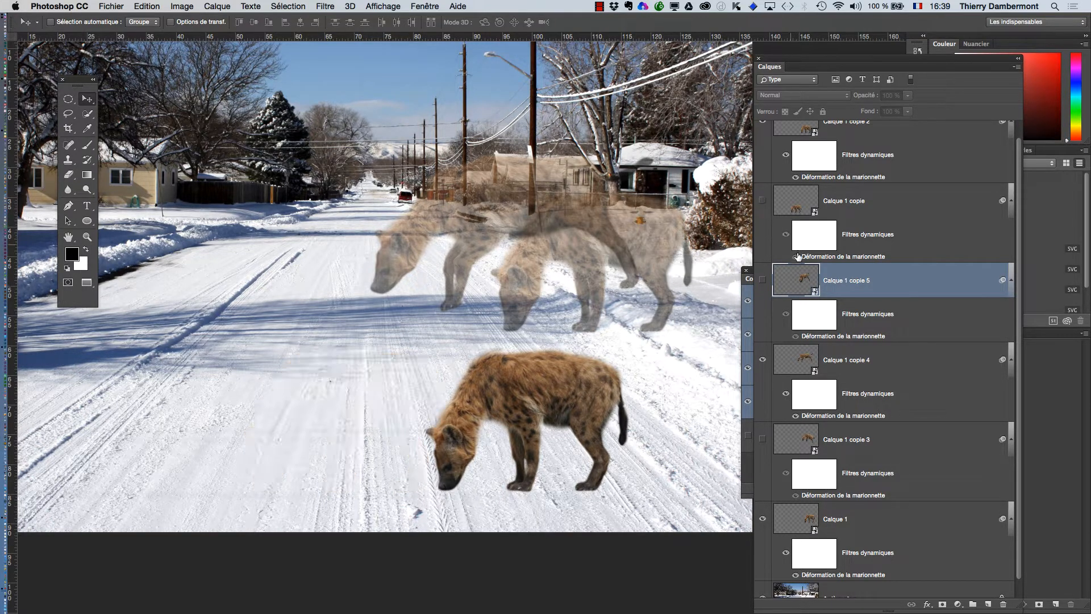
pyautogui.click(763, 360)
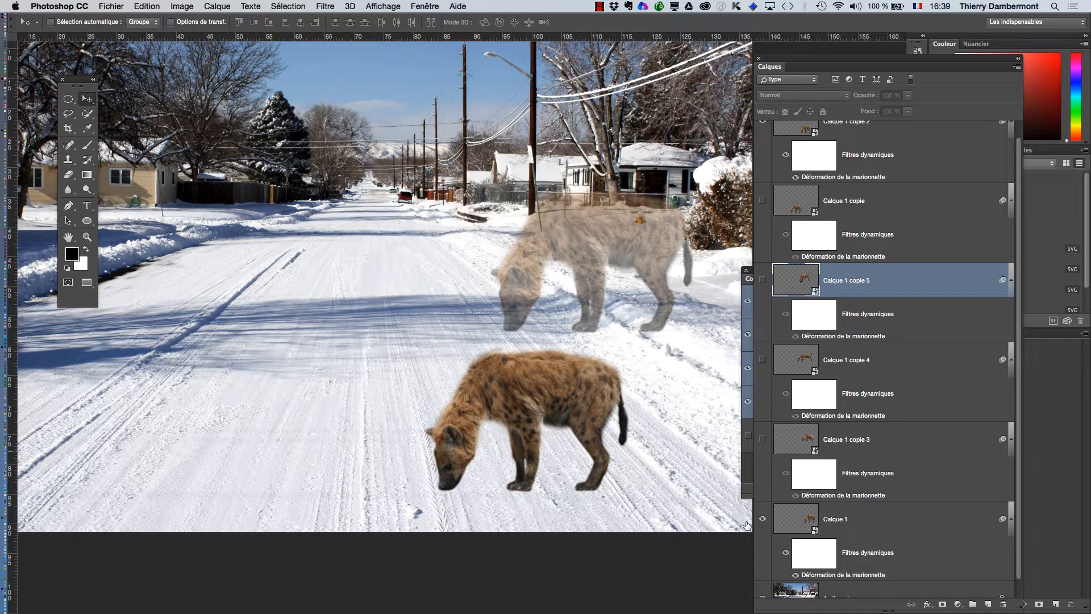
# Step: Select Calque 1, keep it visible, and show Calque 1 copie 3 and Calque 1 copie 4 along with it
pyautogui.click(784, 530)
pyautogui.click(764, 519)
pyautogui.click(763, 519)
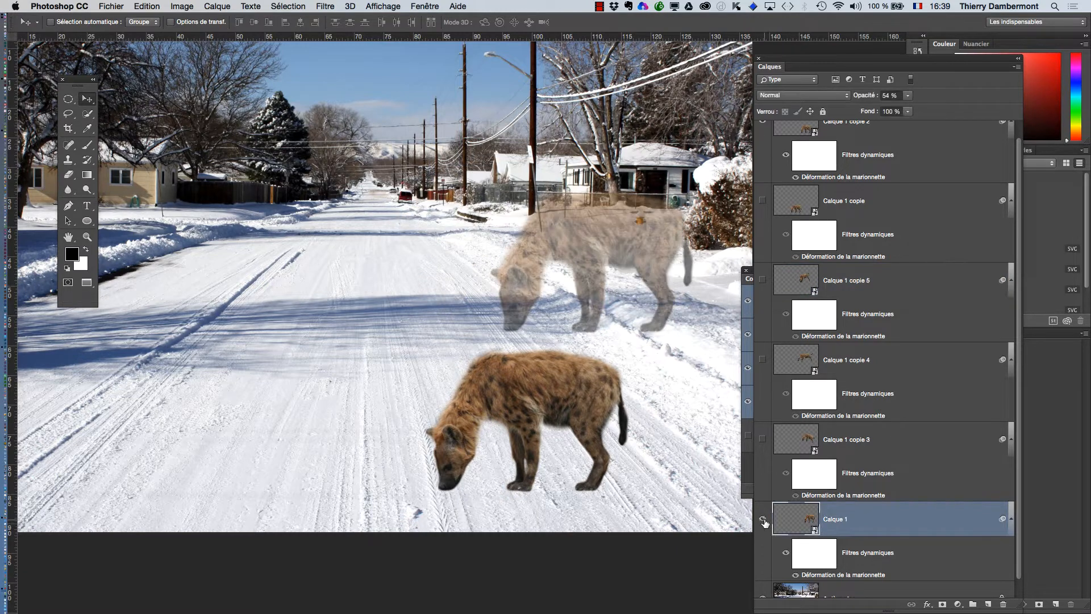
pyautogui.click(763, 439)
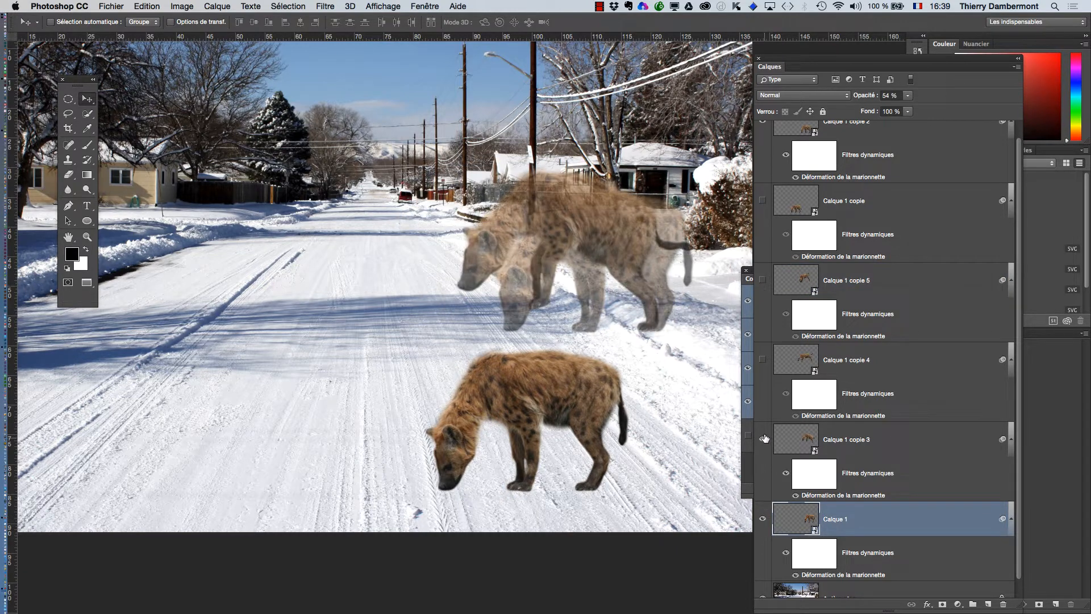
pyautogui.click(762, 360)
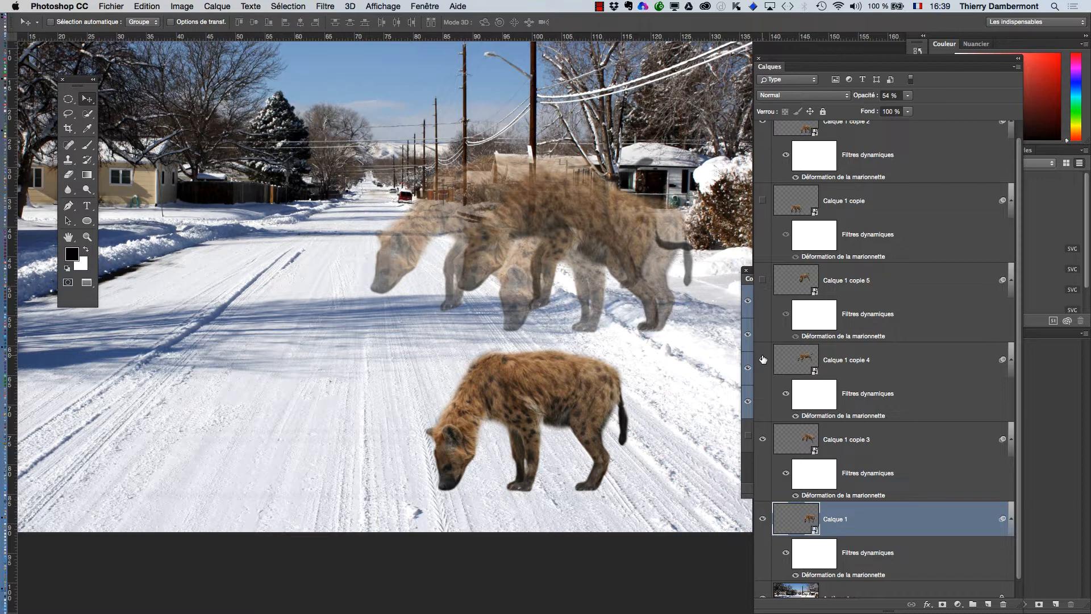
# Step: Hide the four pose layers and view Calque 1, copie 3, copie 4 and copie 5 one at a time in sequence
pyautogui.click(763, 280)
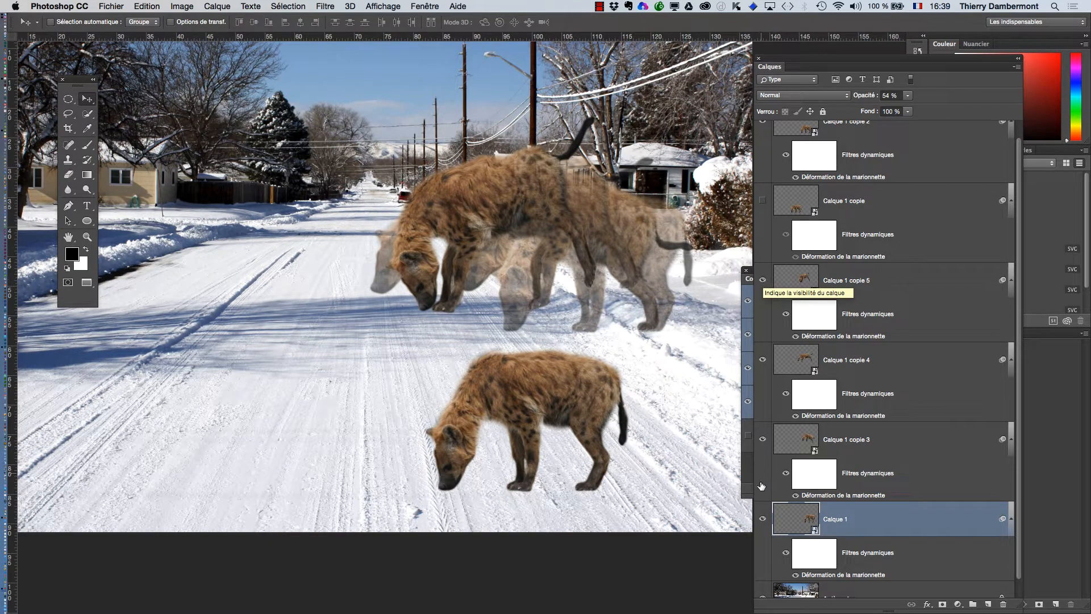
pyautogui.moveTo(763, 519); pyautogui.dragTo(766, 287)
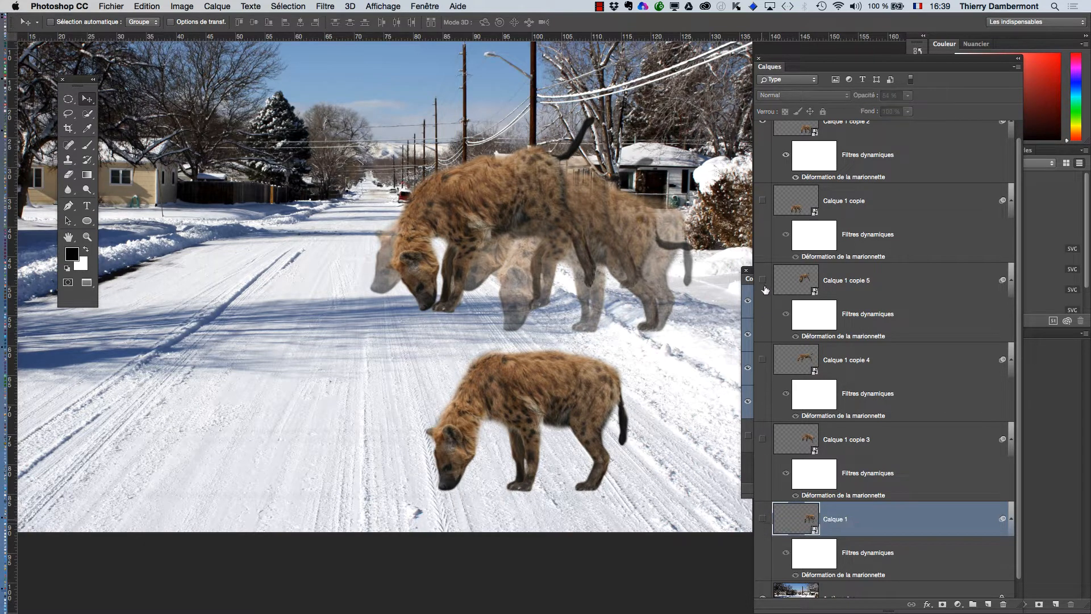
pyautogui.click(763, 519)
pyautogui.click(764, 519)
pyautogui.click(762, 440)
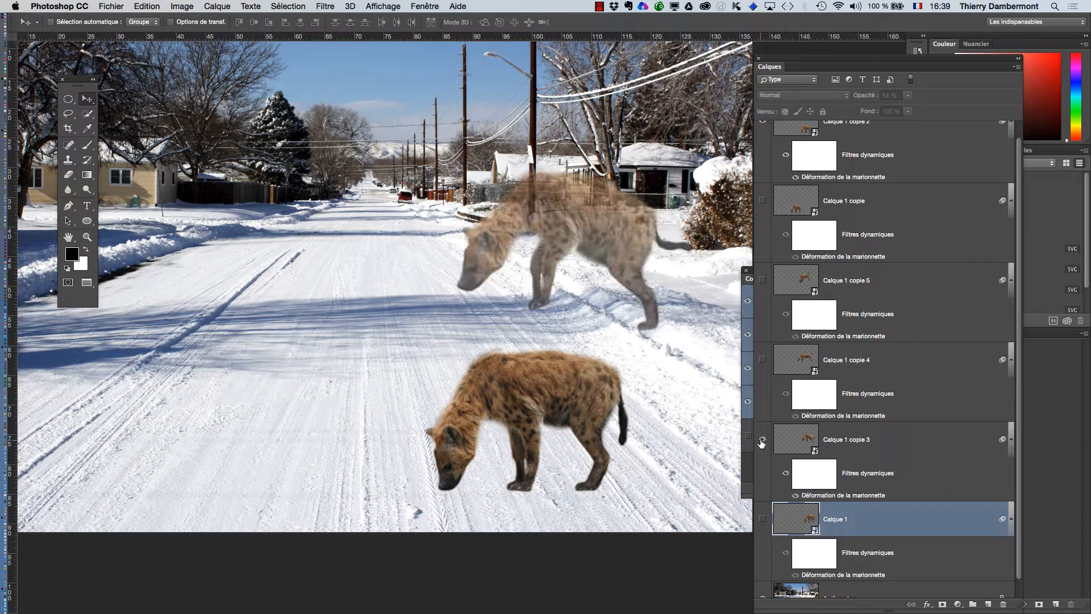
pyautogui.click(762, 439)
pyautogui.click(763, 359)
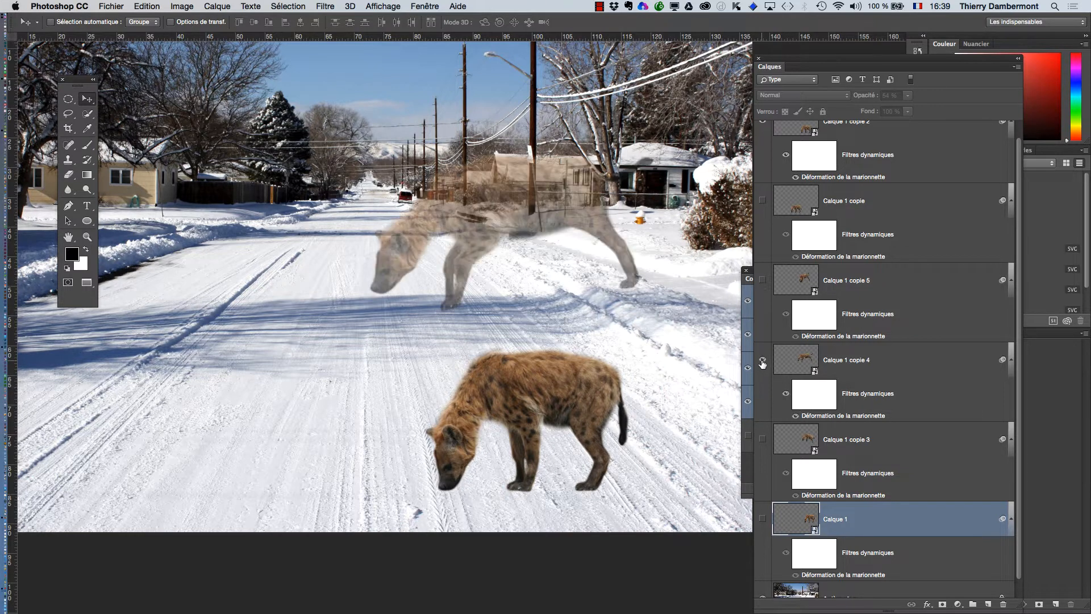
pyautogui.click(762, 361)
pyautogui.click(762, 281)
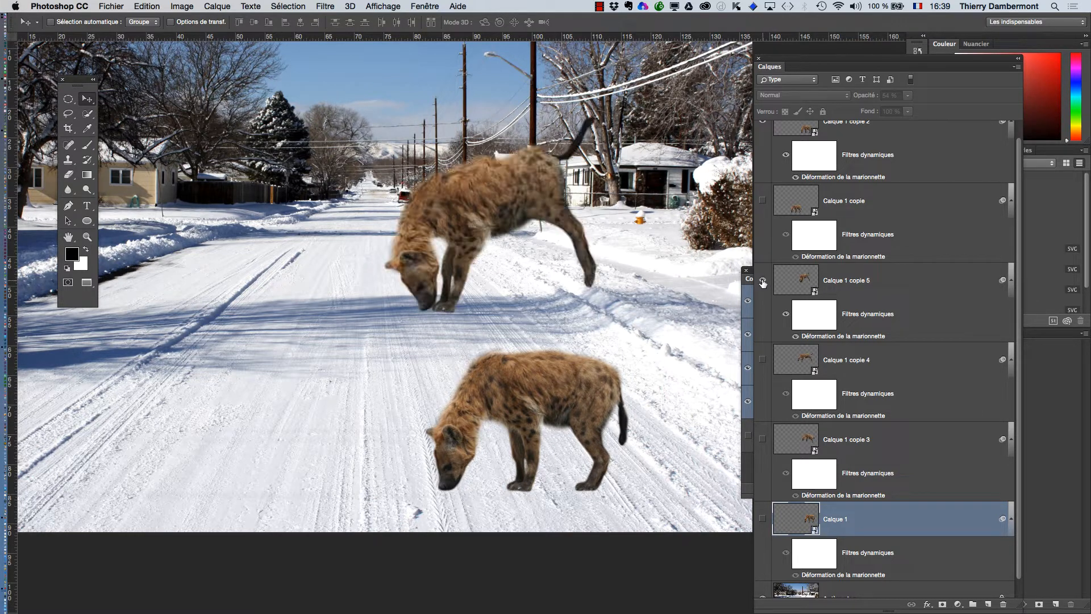
# Step: Compare the poses of Calque 1 copie 4 and Calque 1 copie 5 by alternating their visibility
pyautogui.click(763, 280)
pyautogui.click(763, 361)
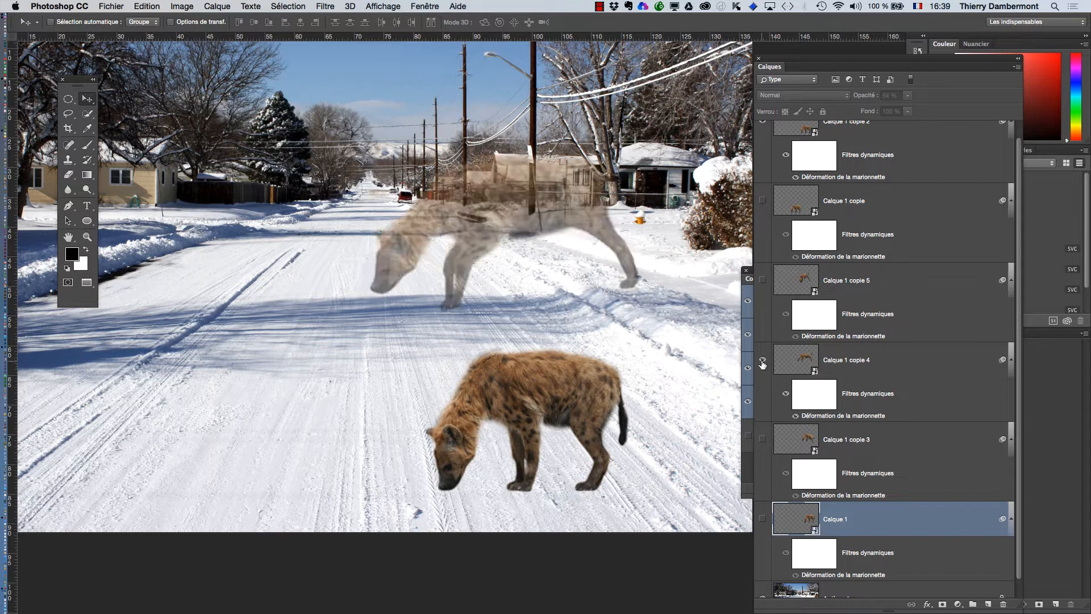
pyautogui.click(763, 360)
pyautogui.click(763, 281)
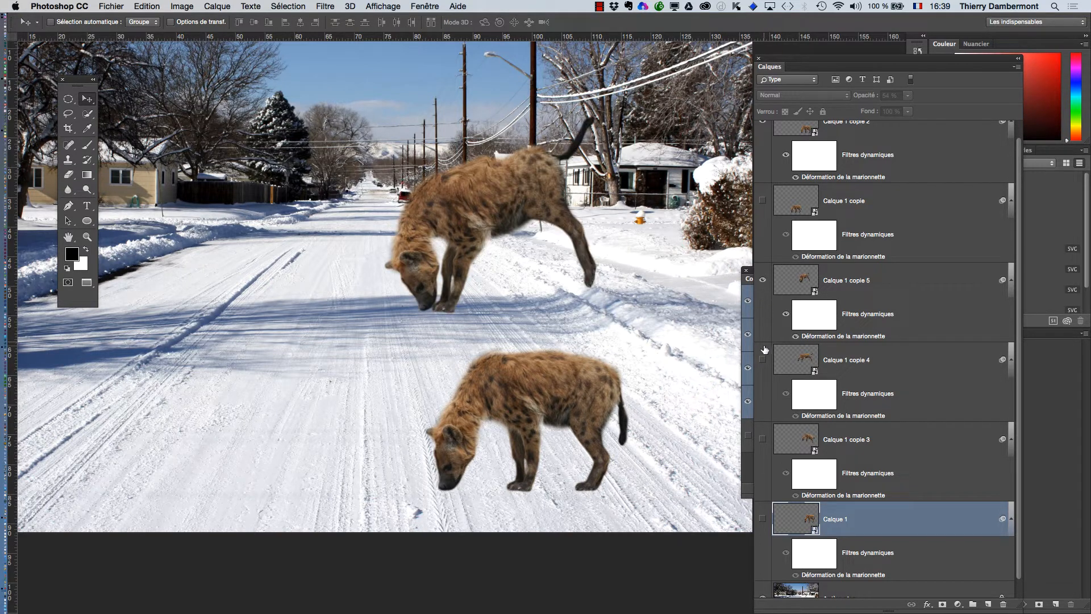
pyautogui.click(763, 281)
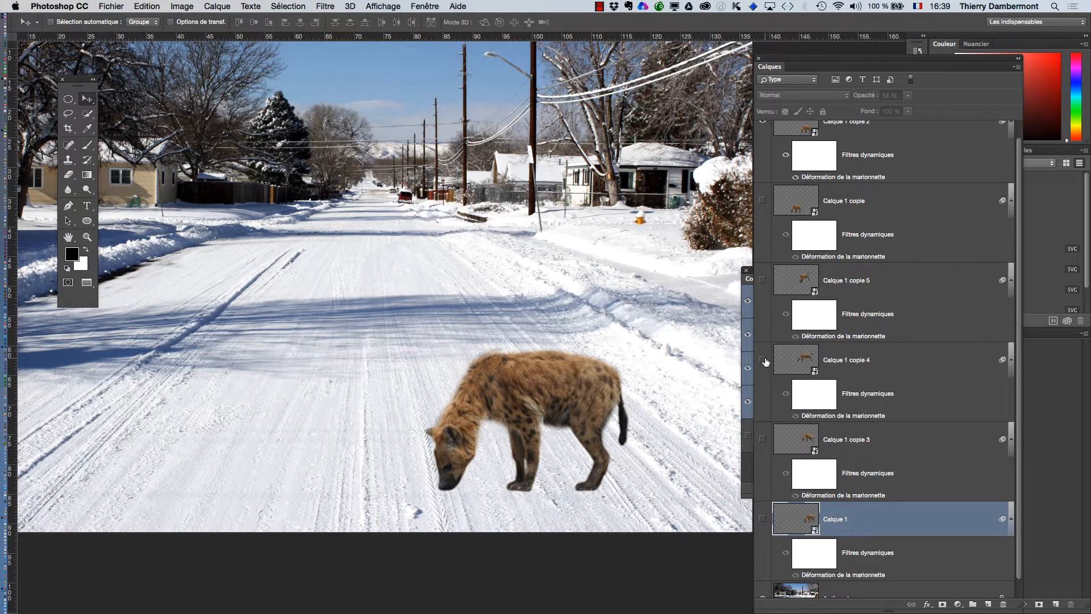
# Step: Show Calque 1 copie 4 and set its opacity to 100%
pyautogui.click(763, 361)
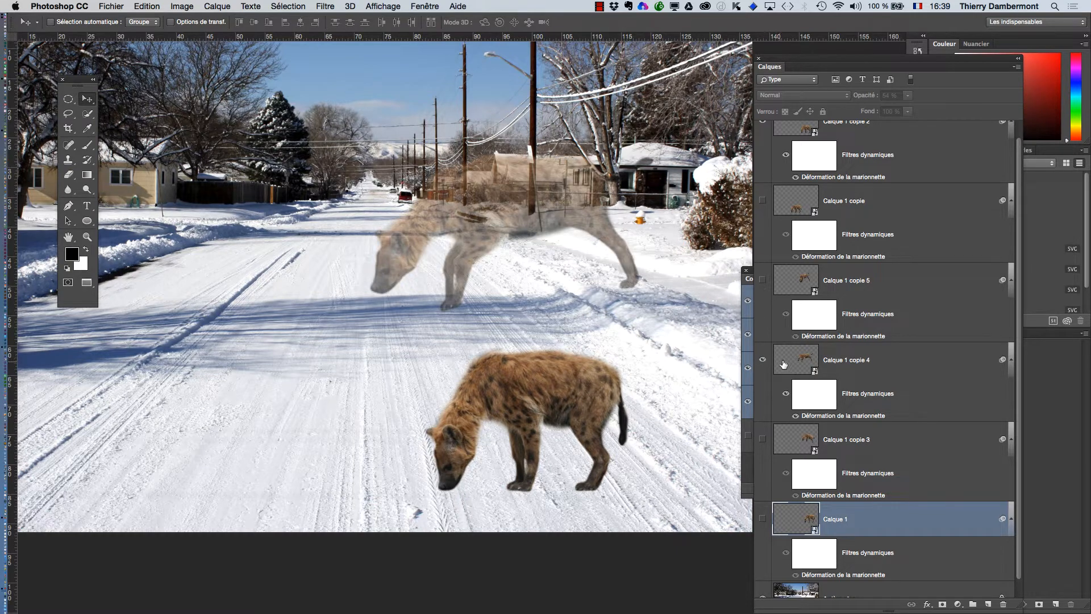
pyautogui.click(784, 365)
pyautogui.click(908, 97)
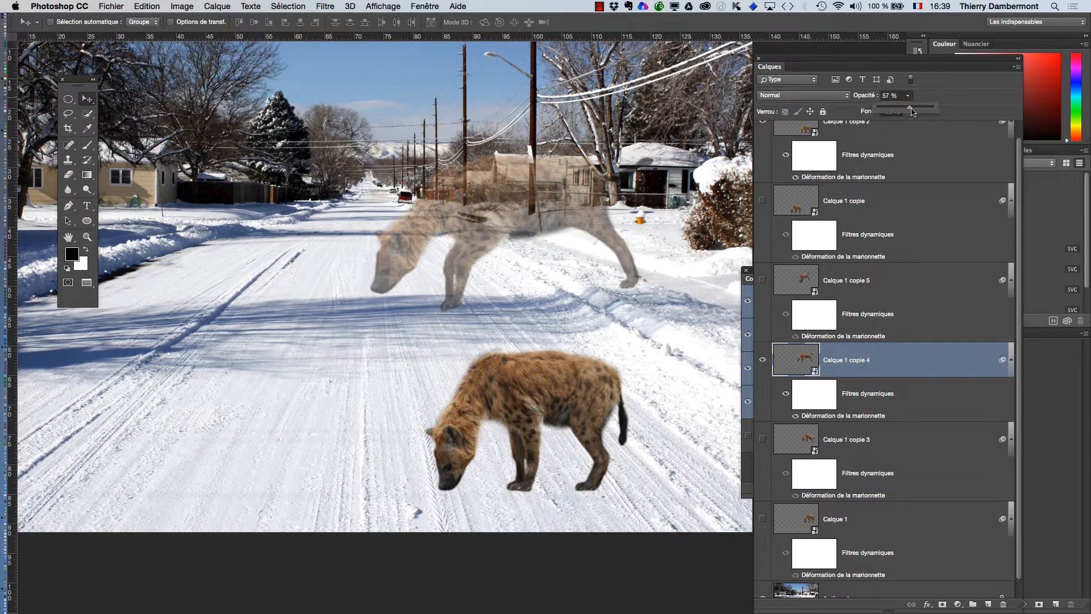
pyautogui.moveTo(911, 108); pyautogui.dragTo(935, 108)
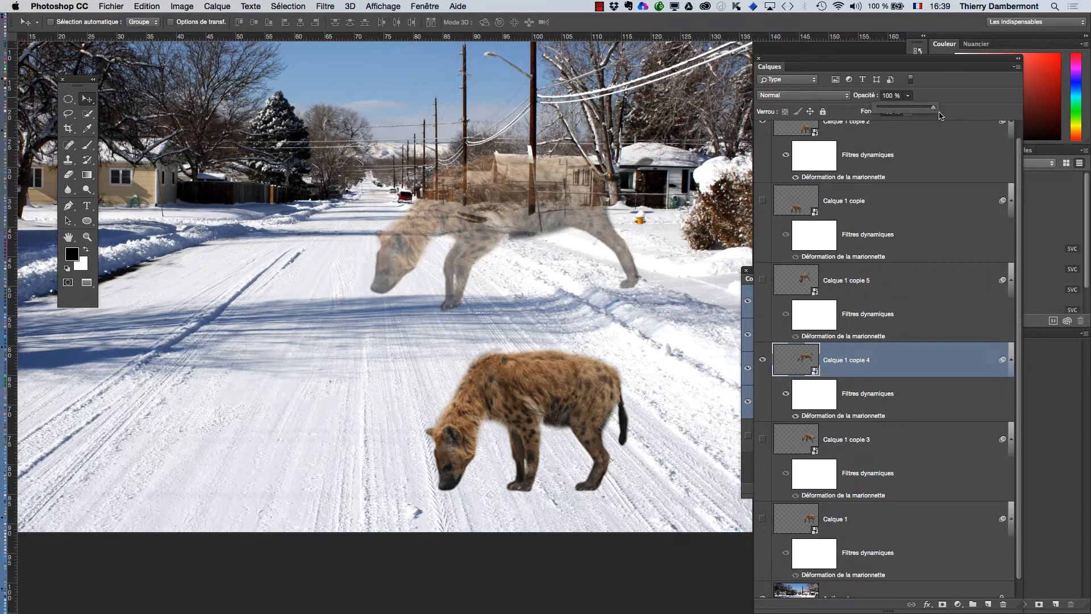
# Step: Show Calque 1 and raise its opacity to full
pyautogui.click(849, 519)
pyautogui.click(845, 526)
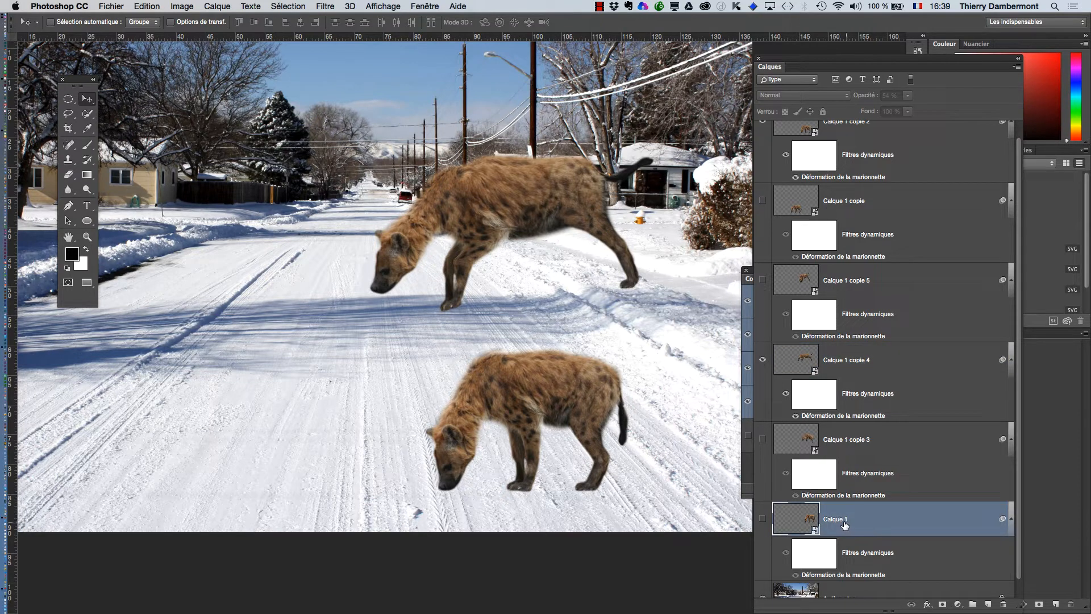
pyautogui.click(763, 519)
pyautogui.click(908, 95)
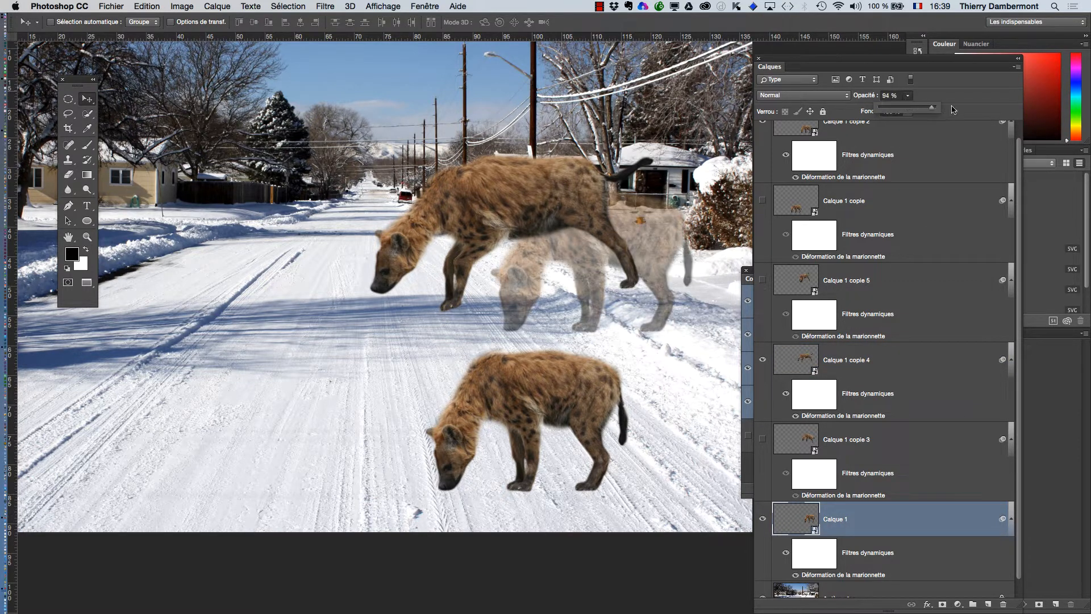
pyautogui.moveTo(954, 110); pyautogui.dragTo(960, 111)
# Step: Show Calque 1 copie 3, set its opacity to 100%, and select Calque 1 copie 4
pyautogui.click(763, 438)
pyautogui.click(813, 447)
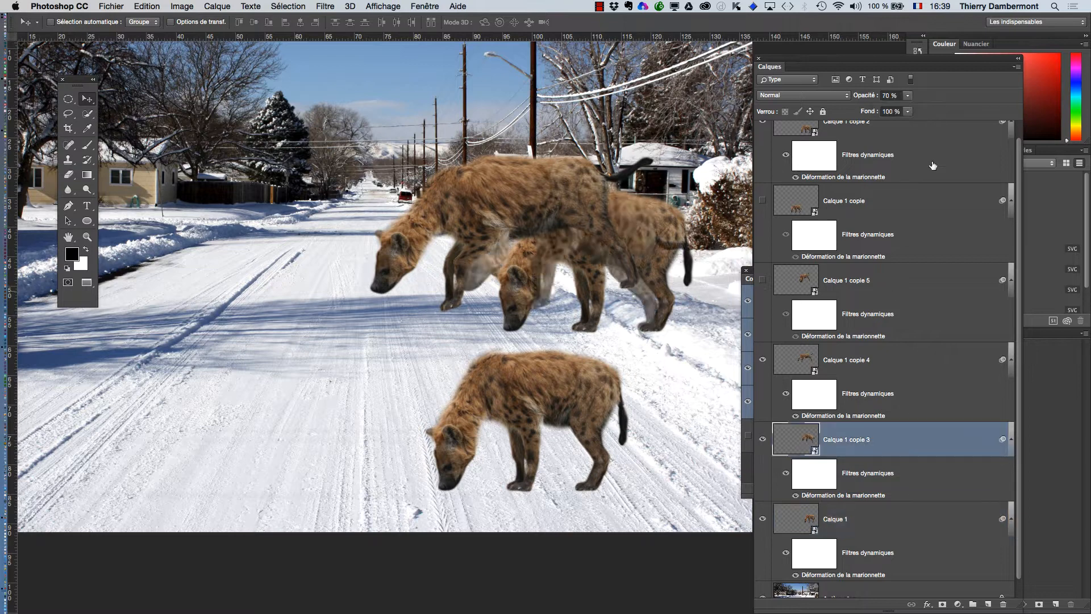
pyautogui.click(908, 95)
pyautogui.moveTo(912, 109); pyautogui.dragTo(929, 109)
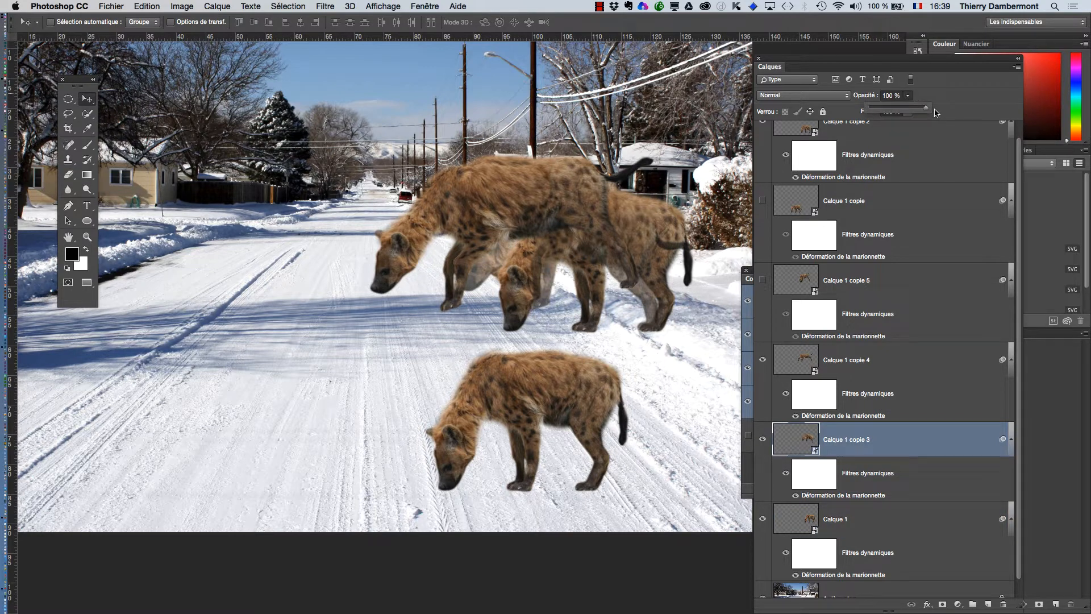
pyautogui.click(810, 359)
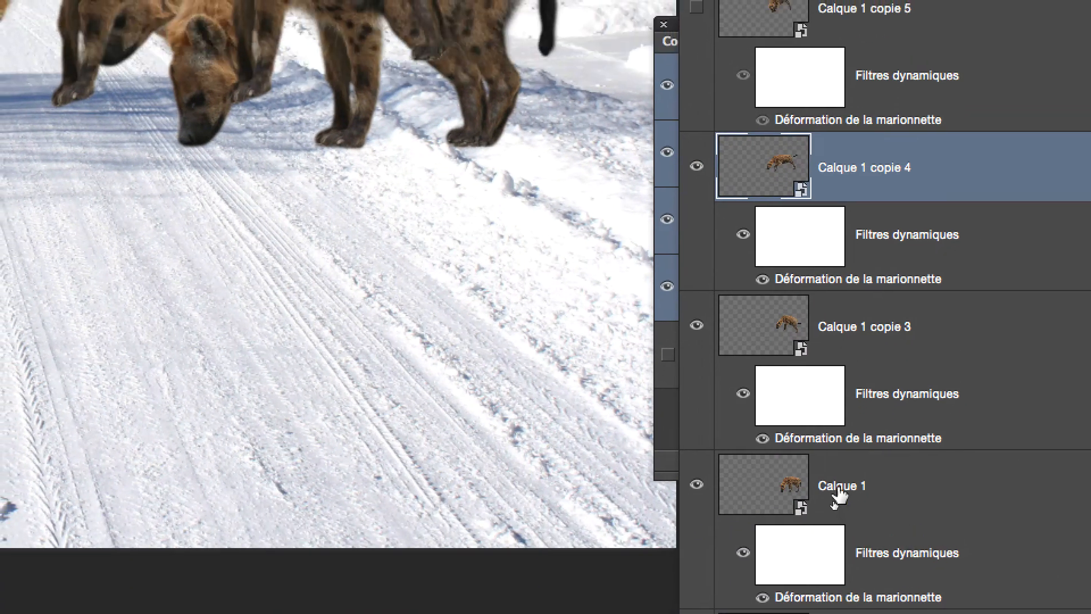
# Step: Rename Calque 1 as "image 1" and Calque 1 copie 3 as "image 2"
pyautogui.doubleClick(839, 488)
pyautogui.write('image 1')
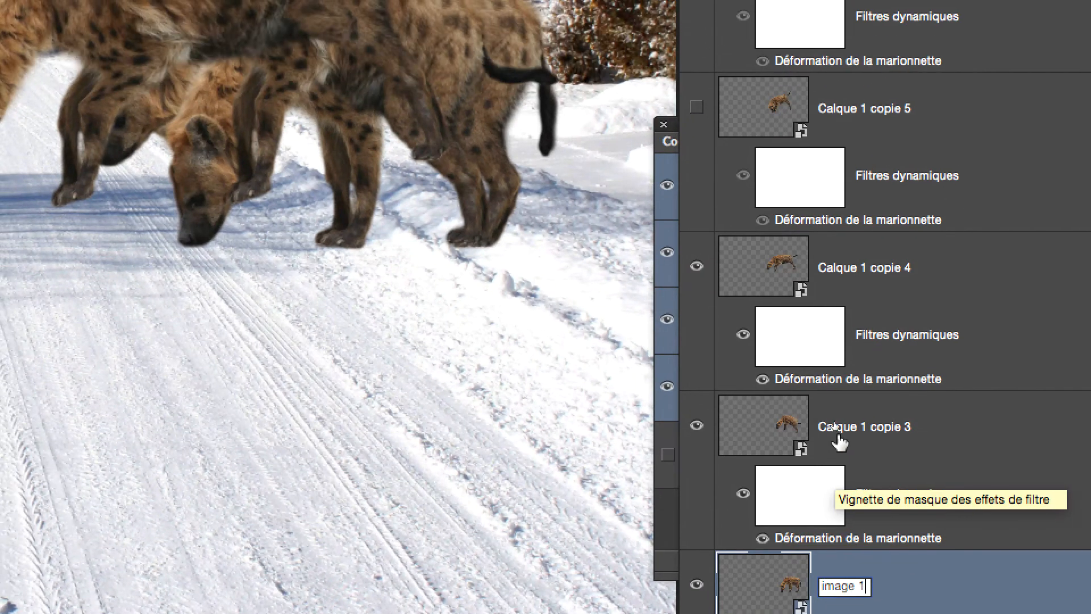
pyautogui.press('Return')
pyautogui.doubleClick(830, 357)
pyautogui.write('image')
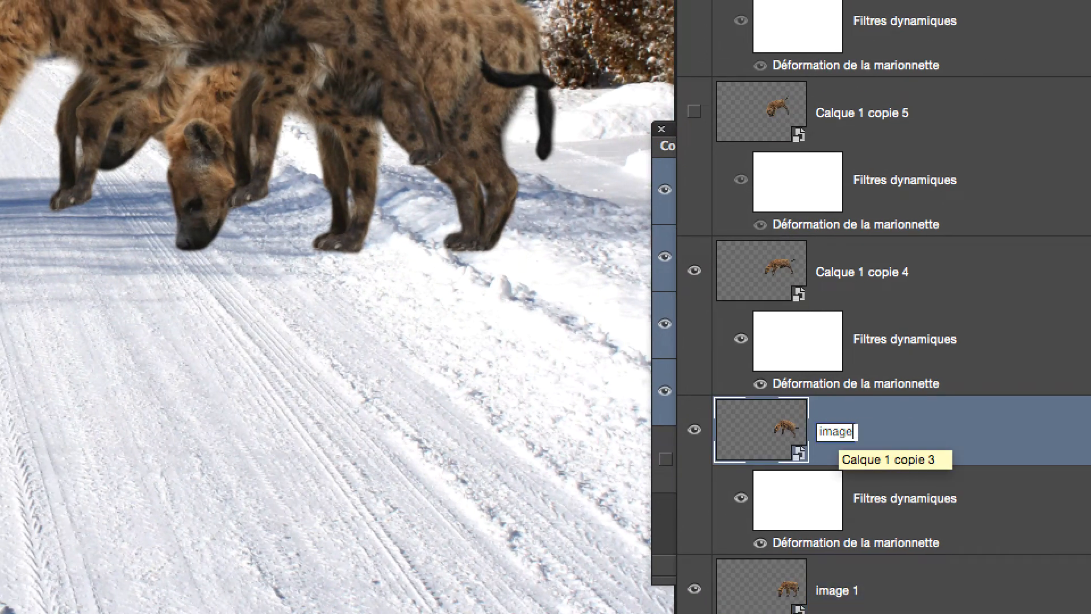
pyautogui.write(' 2')
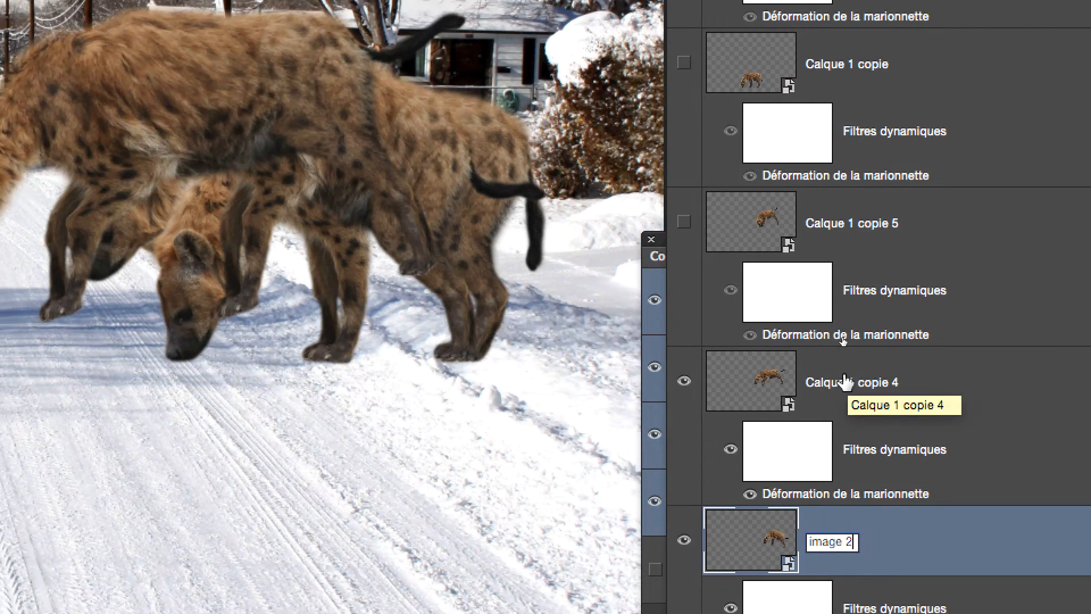
# Step: Rename Calque 1 copie 4 as "image 3" and Calque 1 copie 5 as "image 4"
pyautogui.doubleClick(853, 279)
pyautogui.write('image 3')
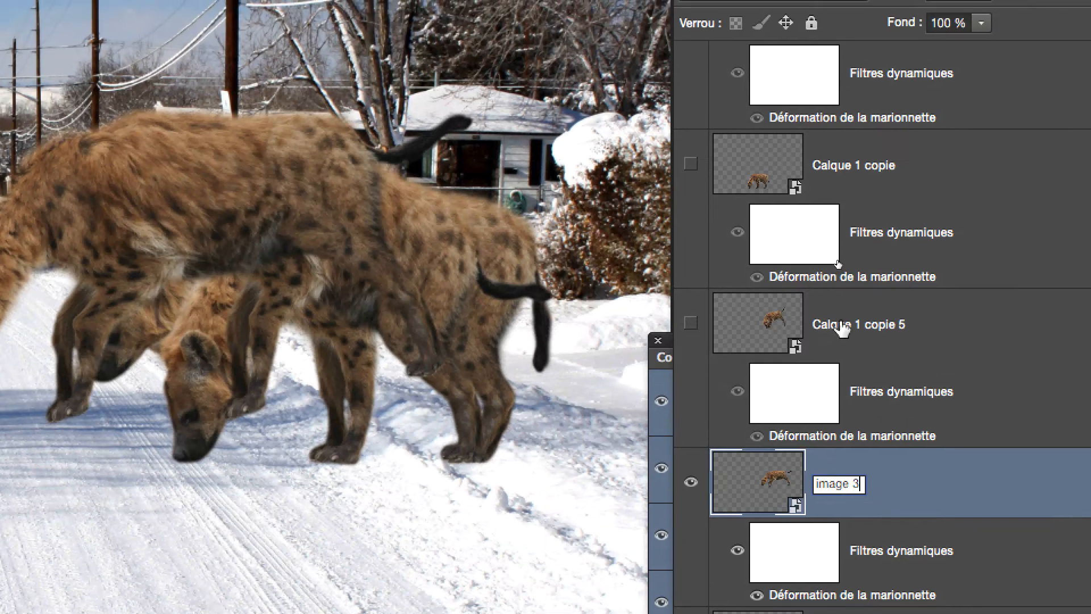
pyautogui.doubleClick(835, 208)
pyautogui.write('image 4')
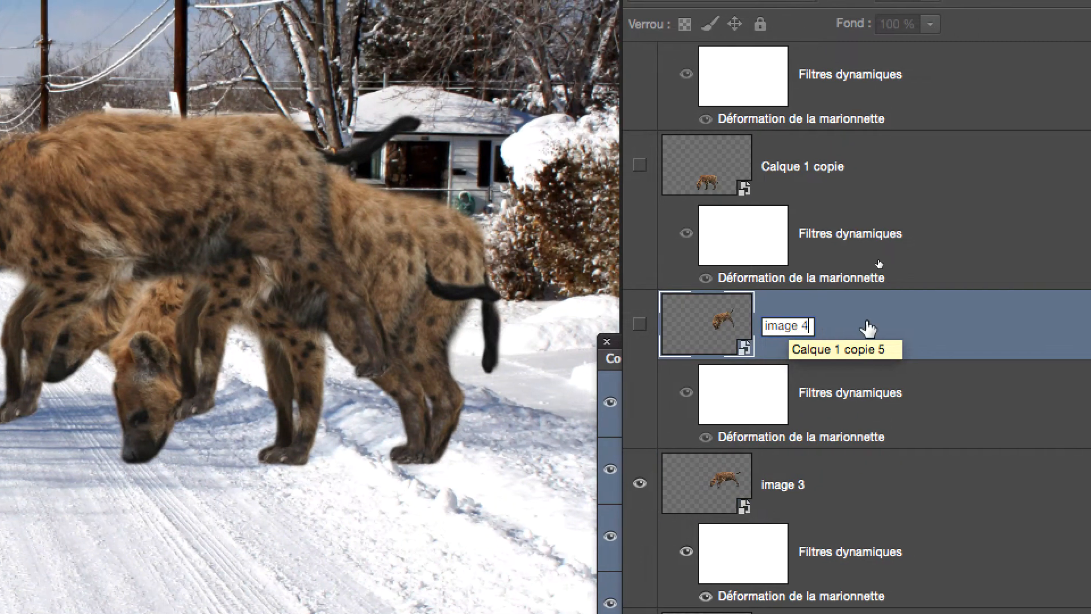
pyautogui.press('Return')
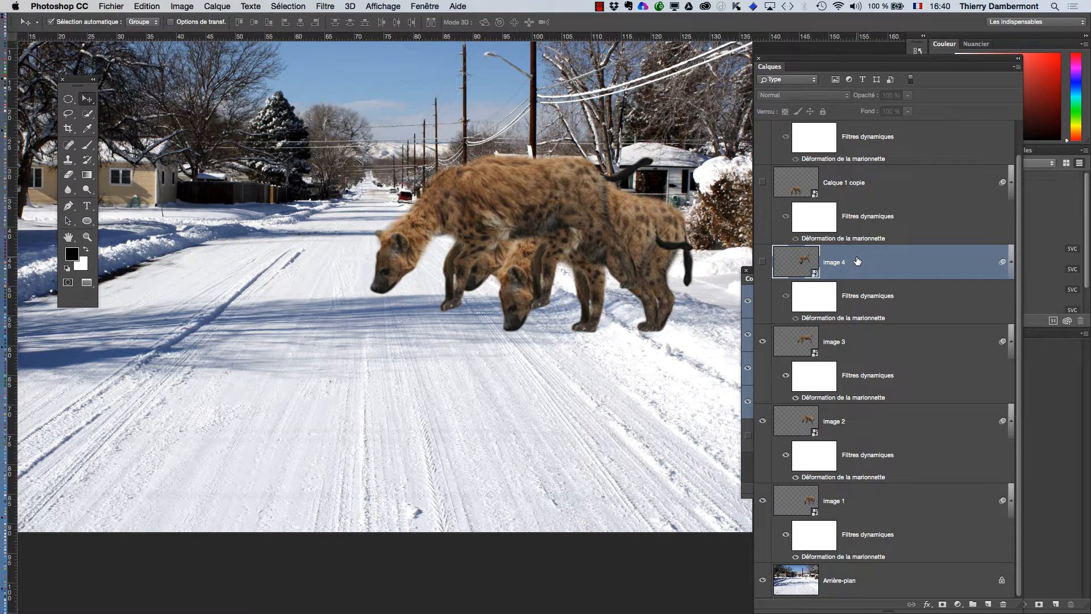
# Step: Display the Montage timeline, then shrink and reposition it over the lower part of the street photo beside the layer list
pyautogui.click(421, 6)
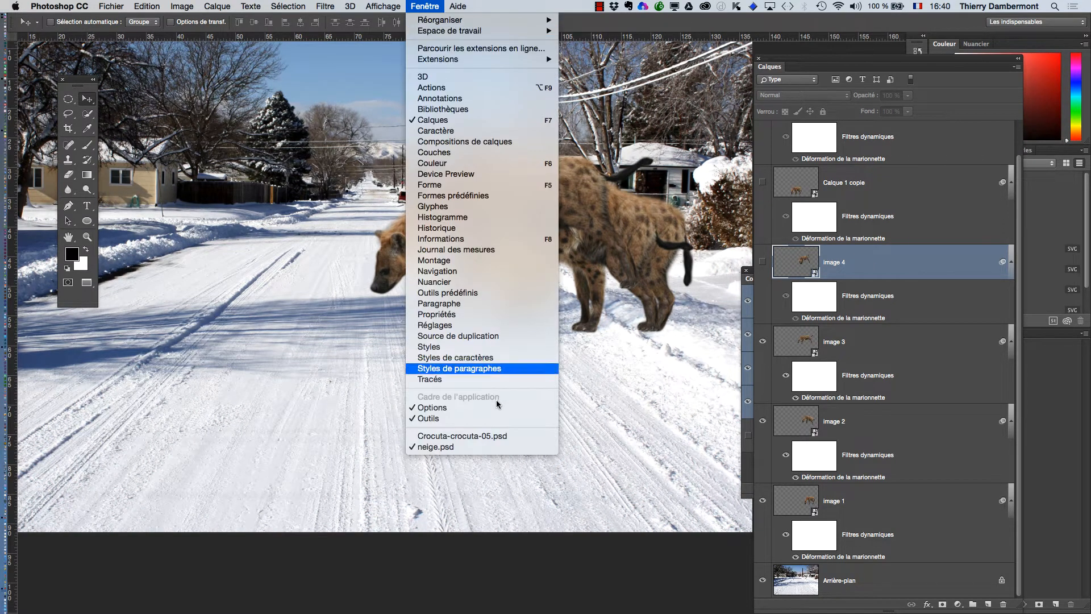
pyautogui.click(476, 263)
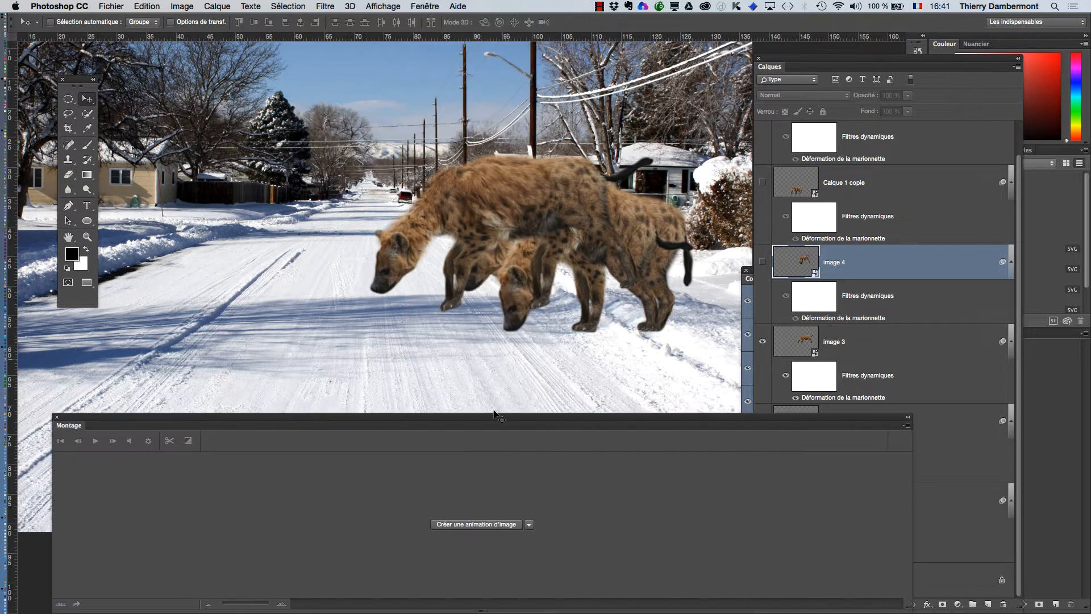
pyautogui.moveTo(470, 417); pyautogui.dragTo(437, 407)
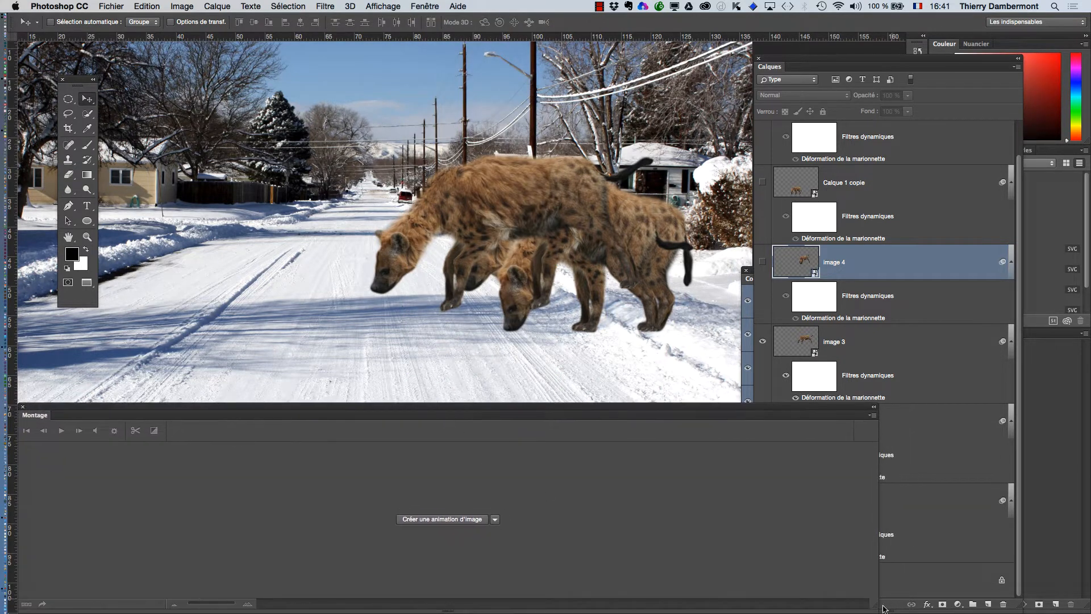
pyautogui.moveTo(873, 606); pyautogui.dragTo(786, 451)
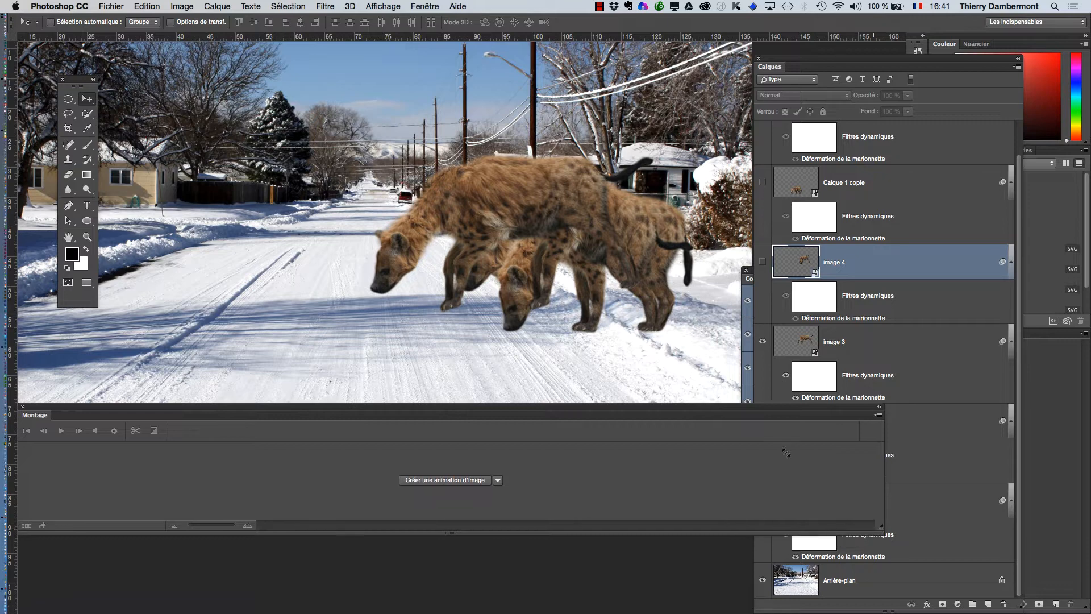
pyautogui.moveTo(881, 527); pyautogui.dragTo(748, 530)
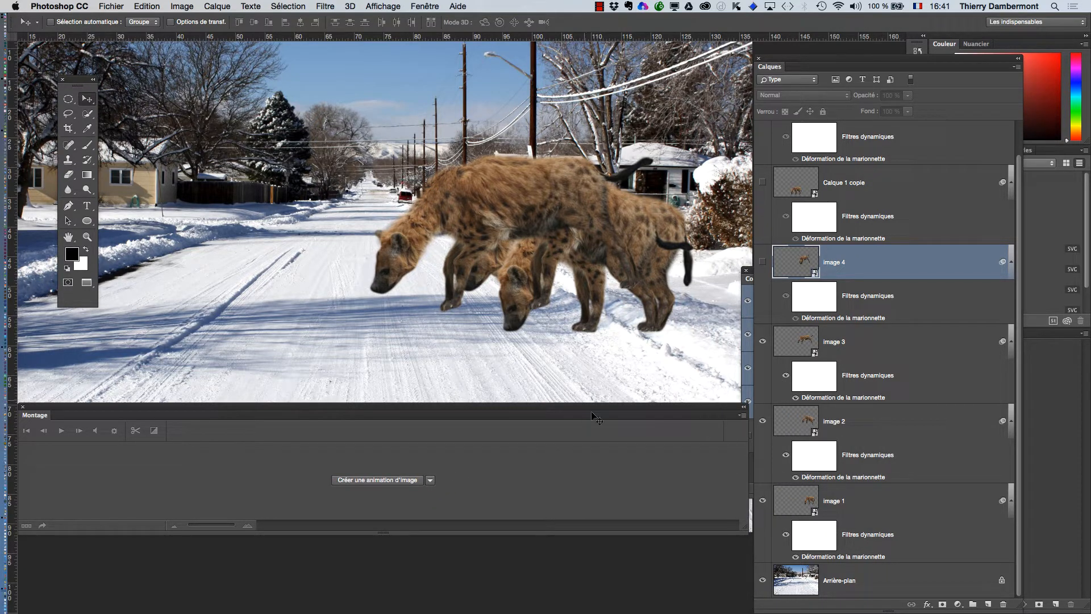
pyautogui.moveTo(592, 410); pyautogui.dragTo(595, 455)
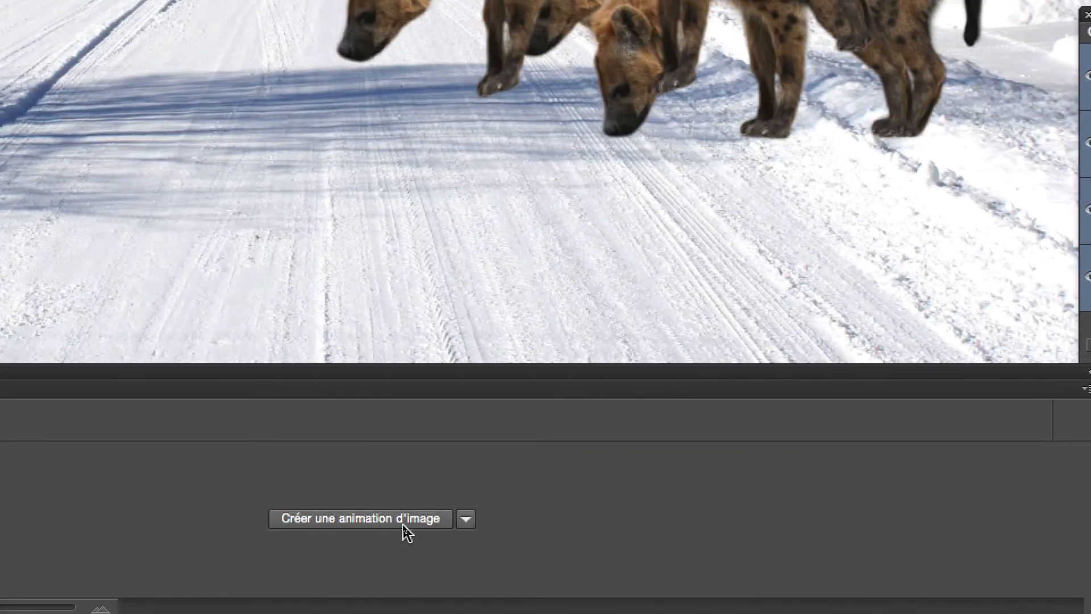
# Step: Create a frame animation in the Montage timeline and widen the timeline
pyautogui.click(404, 531)
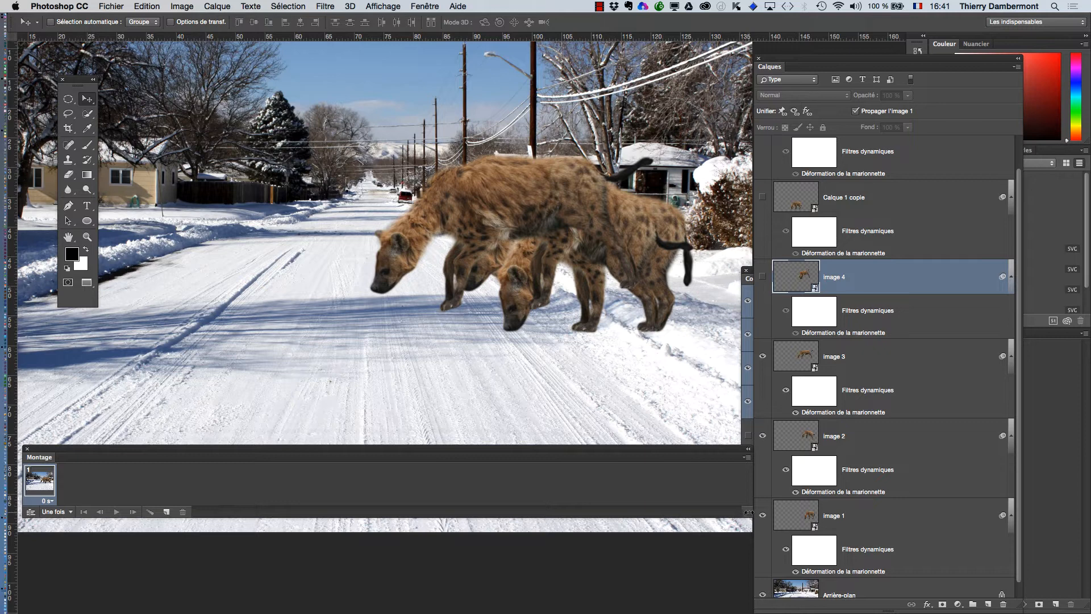
pyautogui.moveTo(749, 524); pyautogui.dragTo(816, 512)
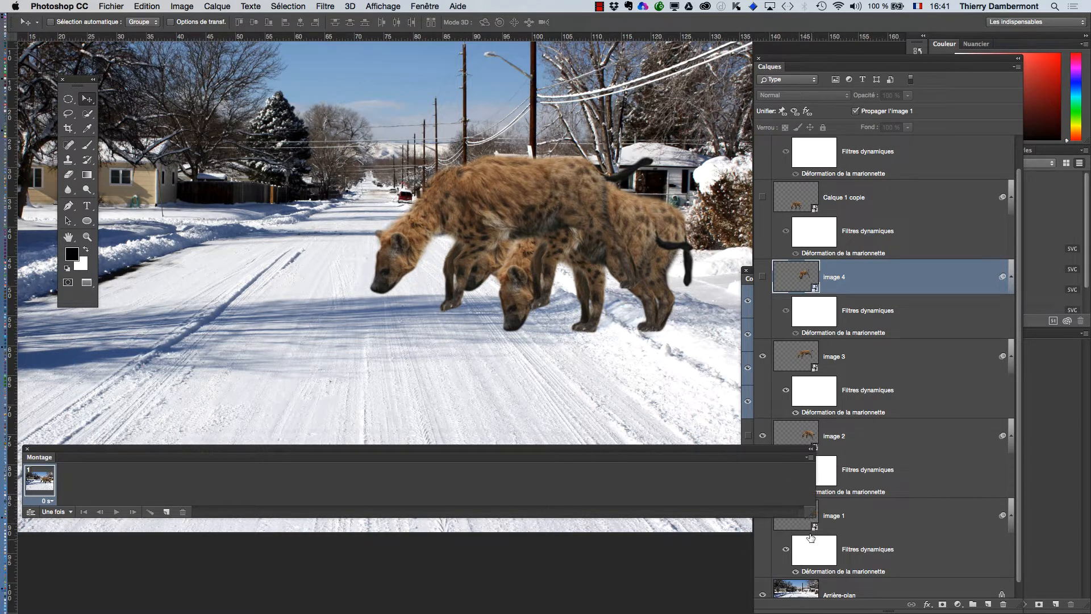
pyautogui.doubleClick(48, 460)
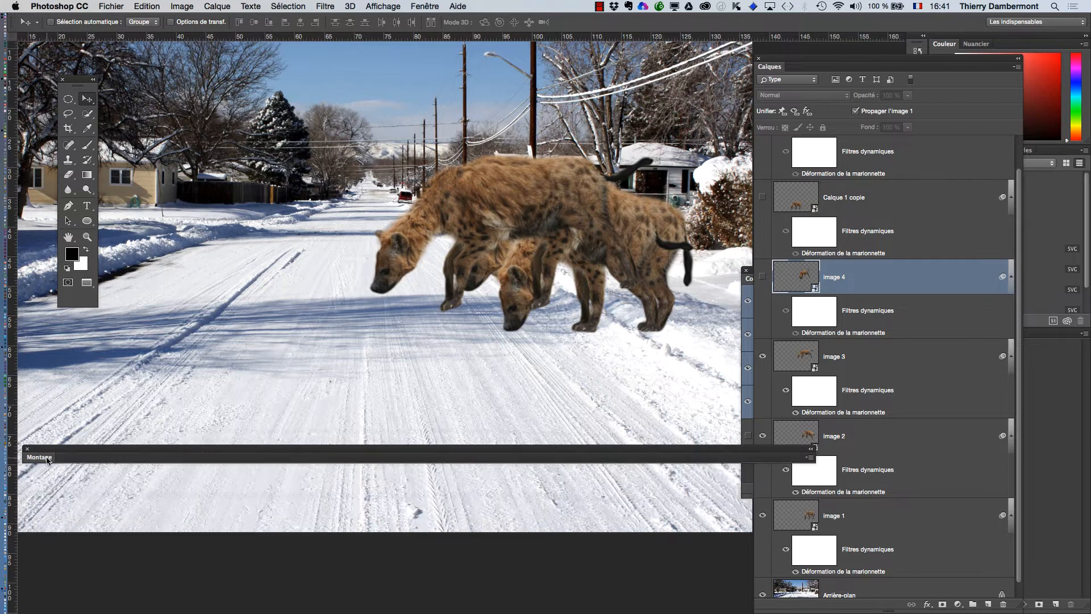
pyautogui.click(49, 461)
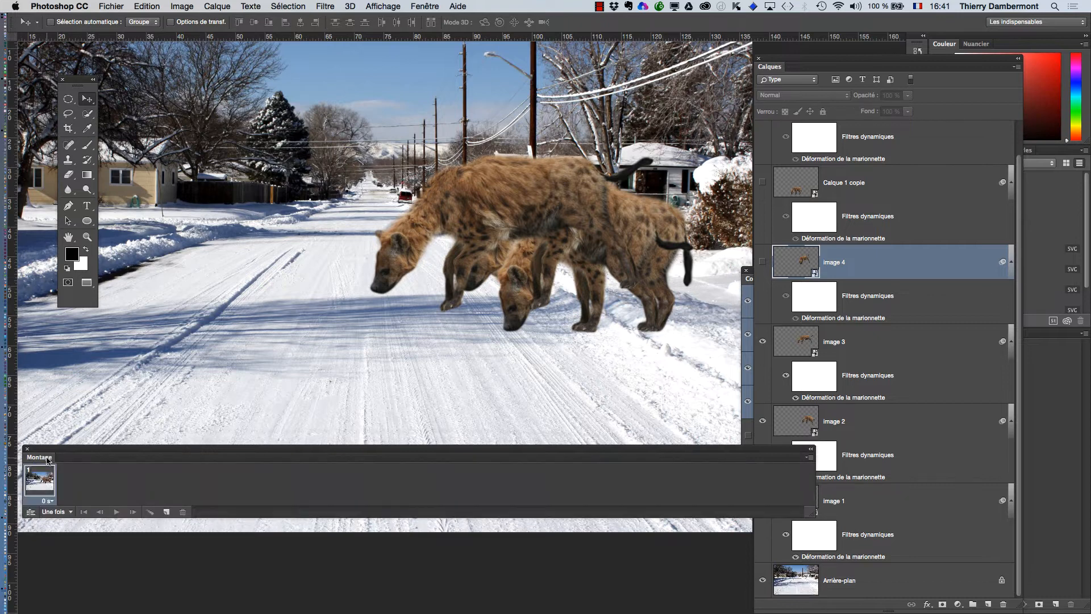
pyautogui.click(1030, 23)
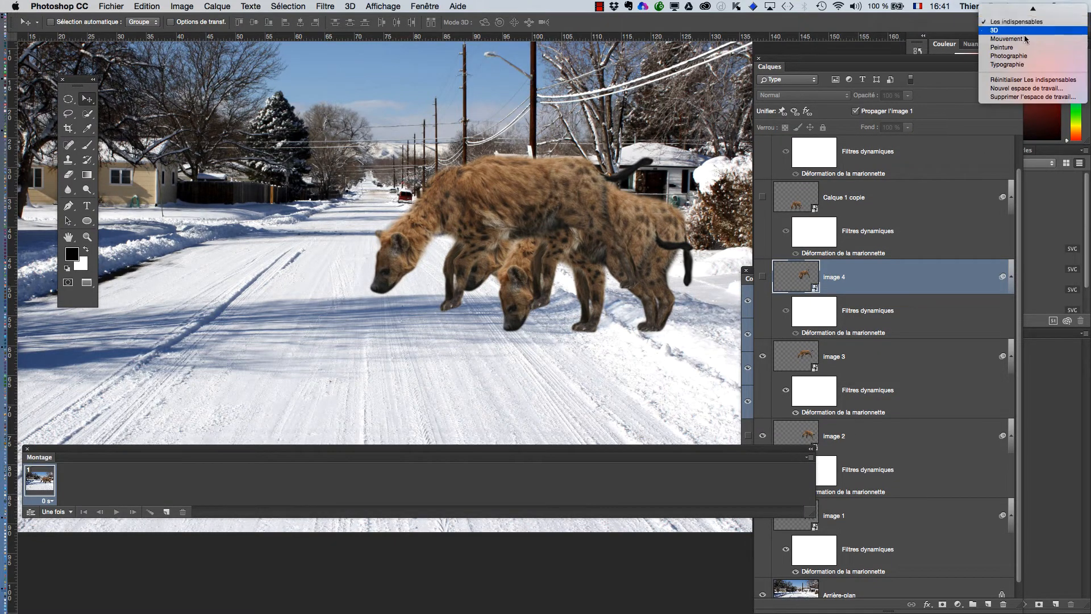
pyautogui.click(736, 451)
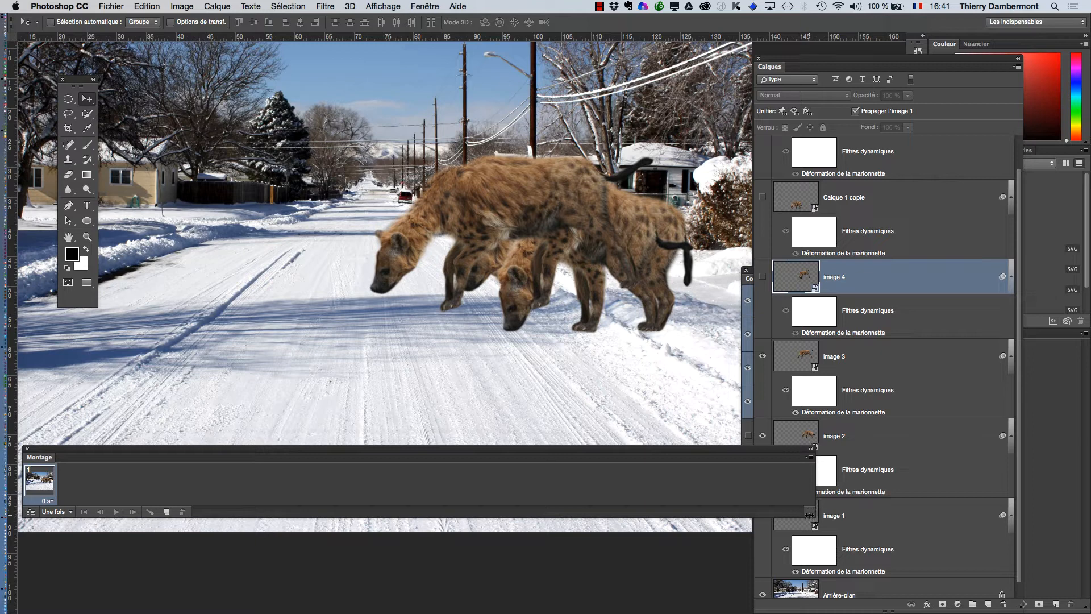
# Step: Widen the Montage timeline, move it below the hyenas, and duplicate the existing frame three times to get four frames
pyautogui.moveTo(809, 515); pyautogui.dragTo(821, 515)
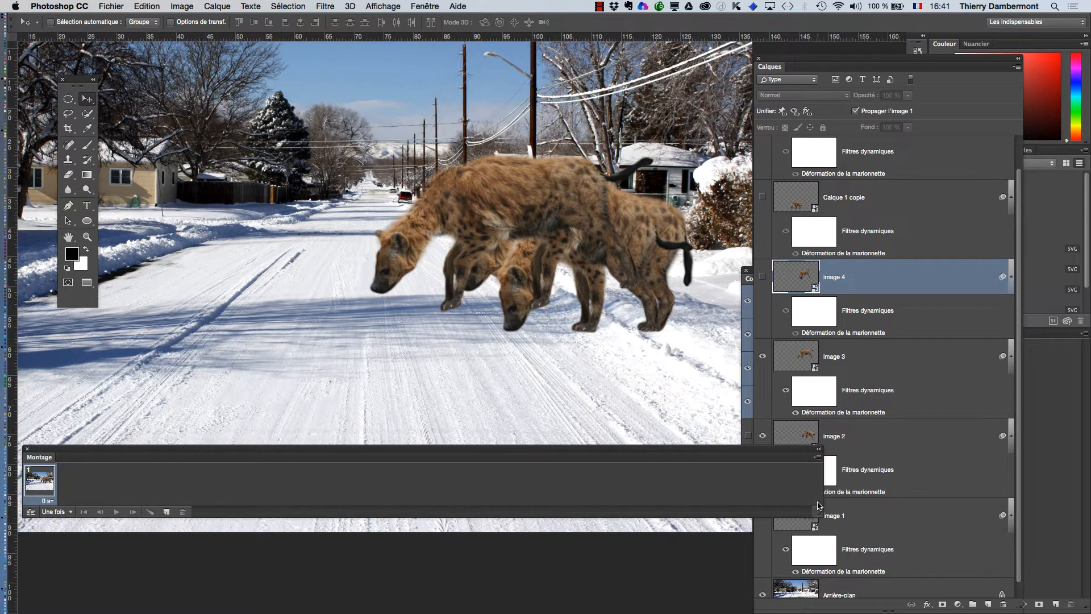
pyautogui.moveTo(696, 449); pyautogui.dragTo(706, 515)
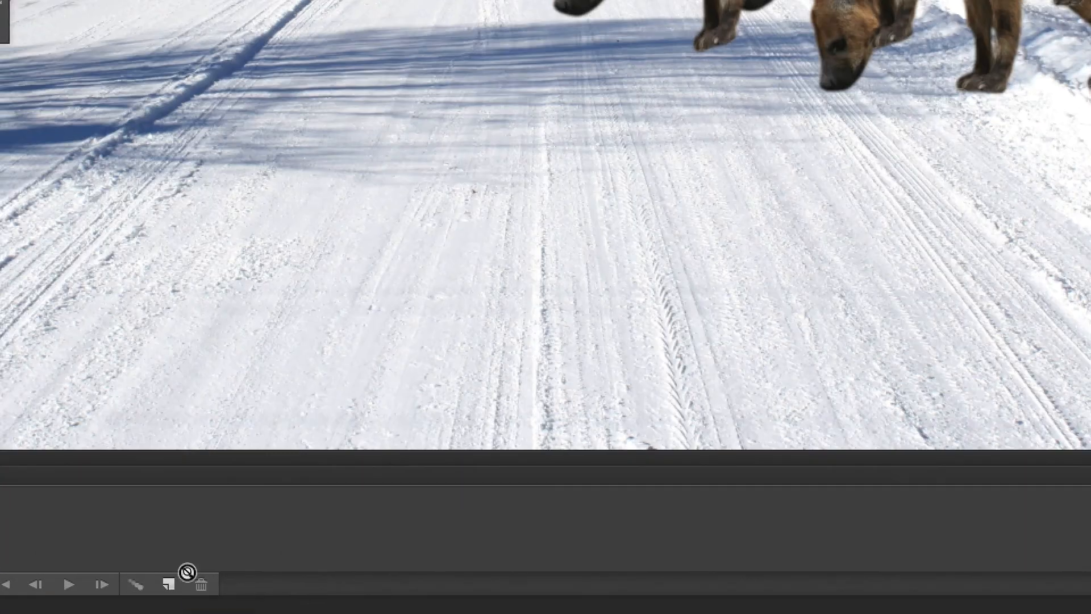
pyautogui.click(178, 578)
pyautogui.click(178, 578)
pyautogui.click(180, 577)
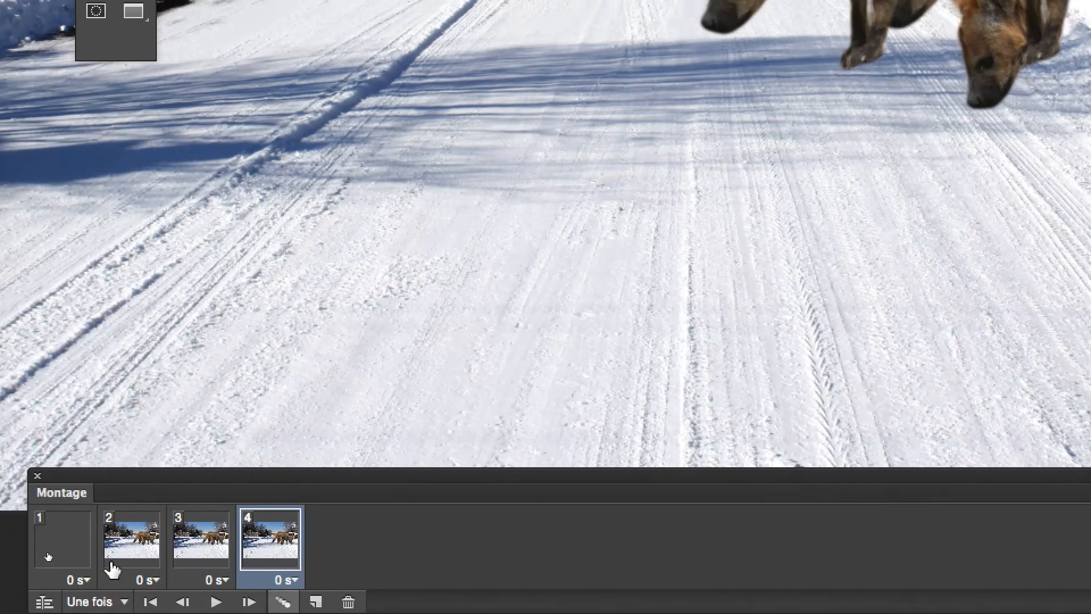
# Step: Narrow the timeline to uncover the layer list, and leave only the image 1 hyena visible over the street in frame 1
pyautogui.click(82, 560)
pyautogui.click(12, 520)
pyautogui.click(140, 560)
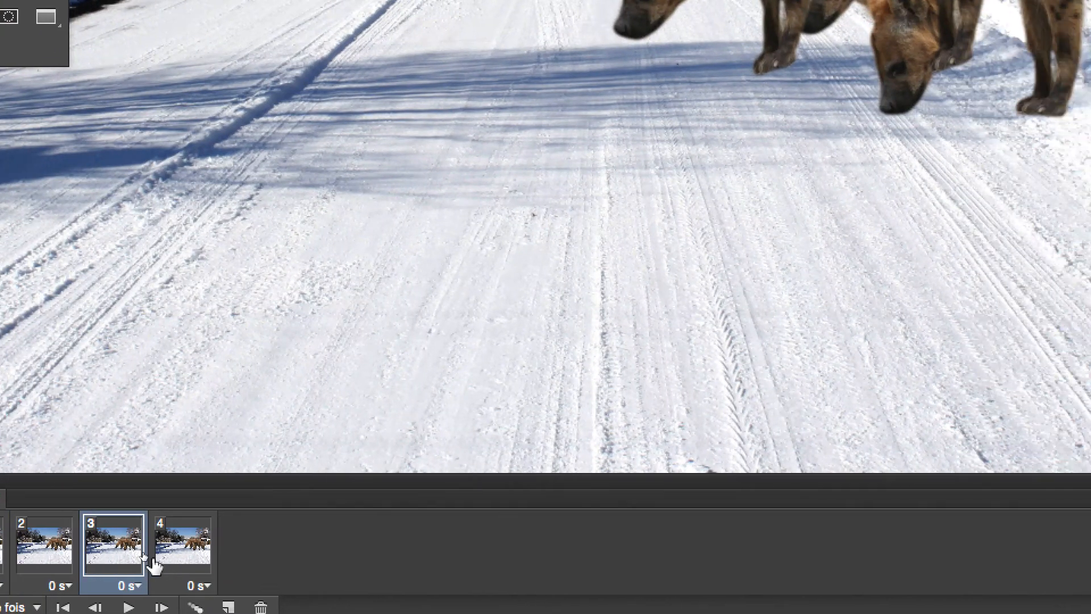
pyautogui.click(196, 560)
pyautogui.click(18, 546)
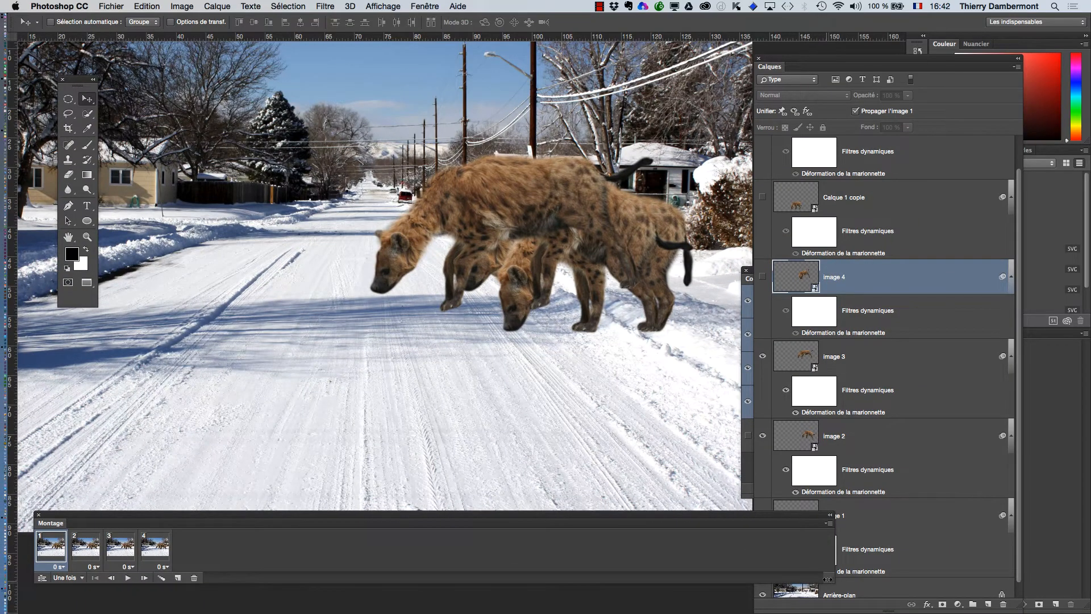
pyautogui.moveTo(731, 580); pyautogui.dragTo(703, 581)
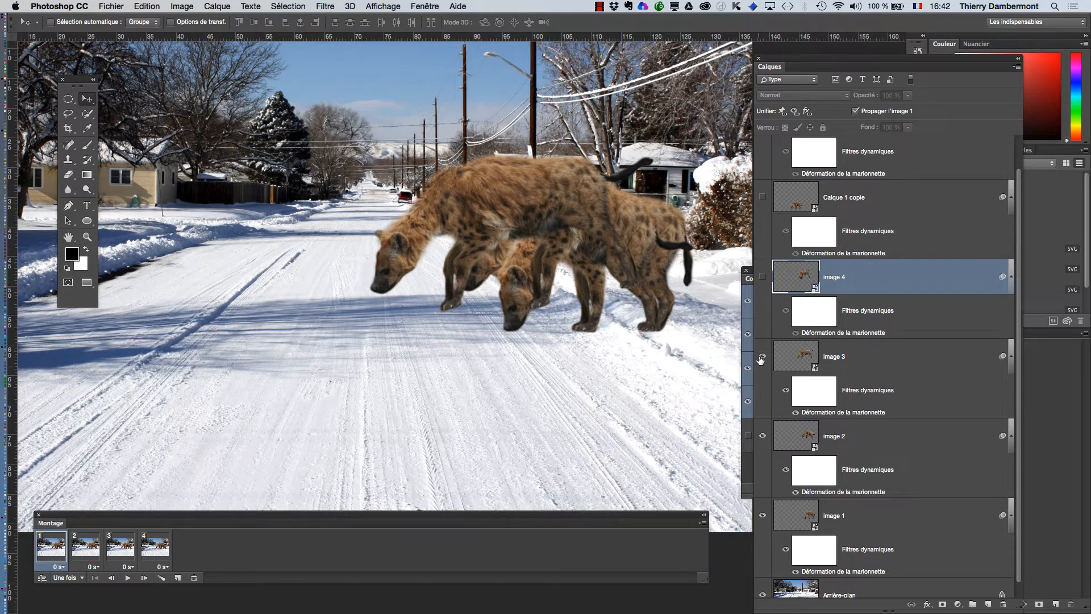
pyautogui.click(762, 515)
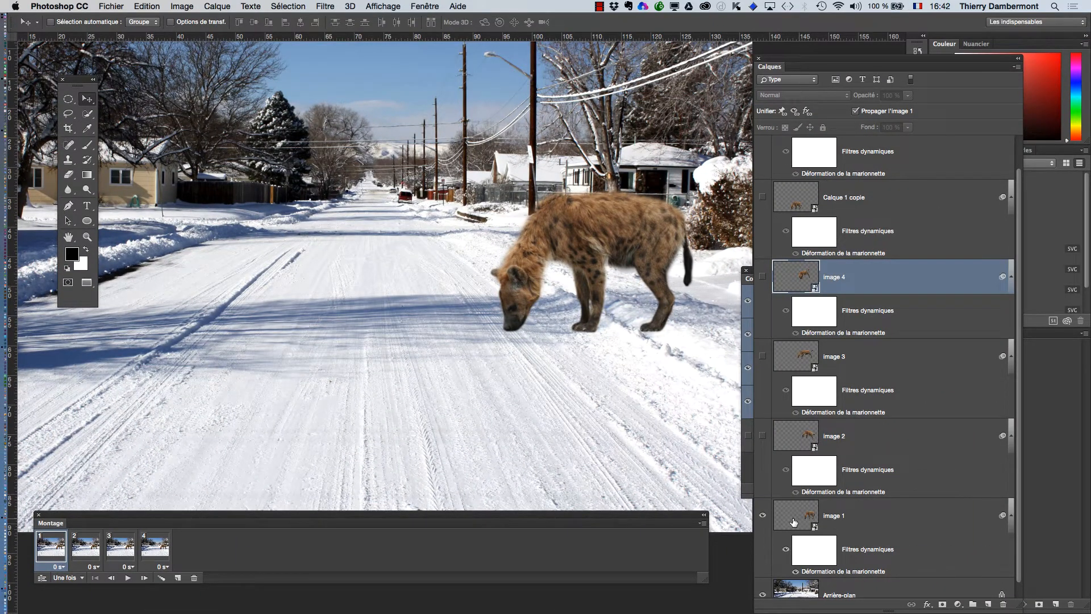
pyautogui.click(794, 521)
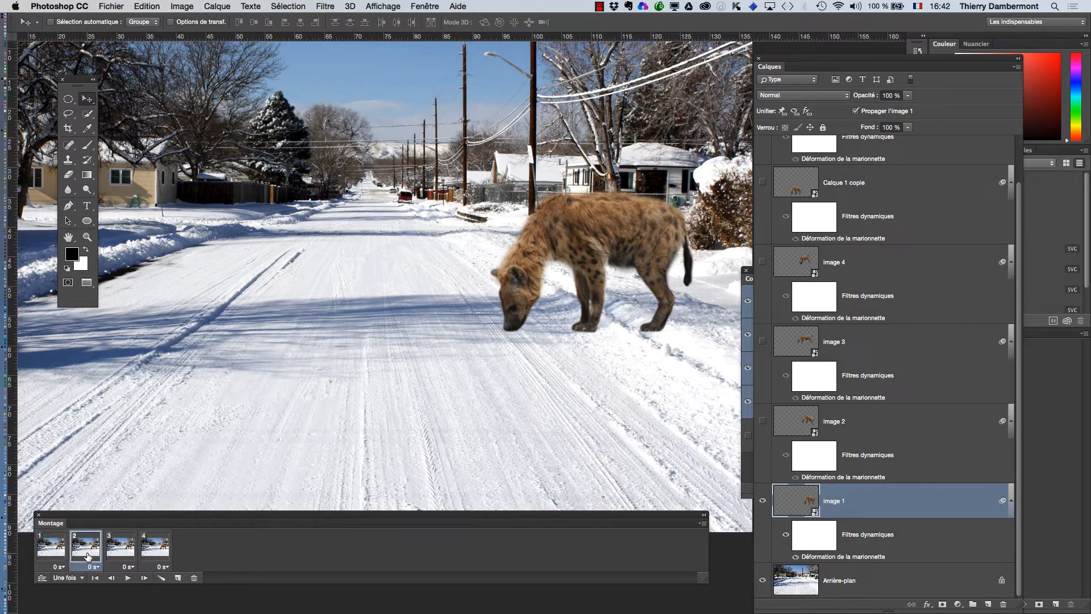
# Step: In frame 2, show the image 2 hyena and hide image 1
pyautogui.click(762, 422)
pyautogui.click(763, 501)
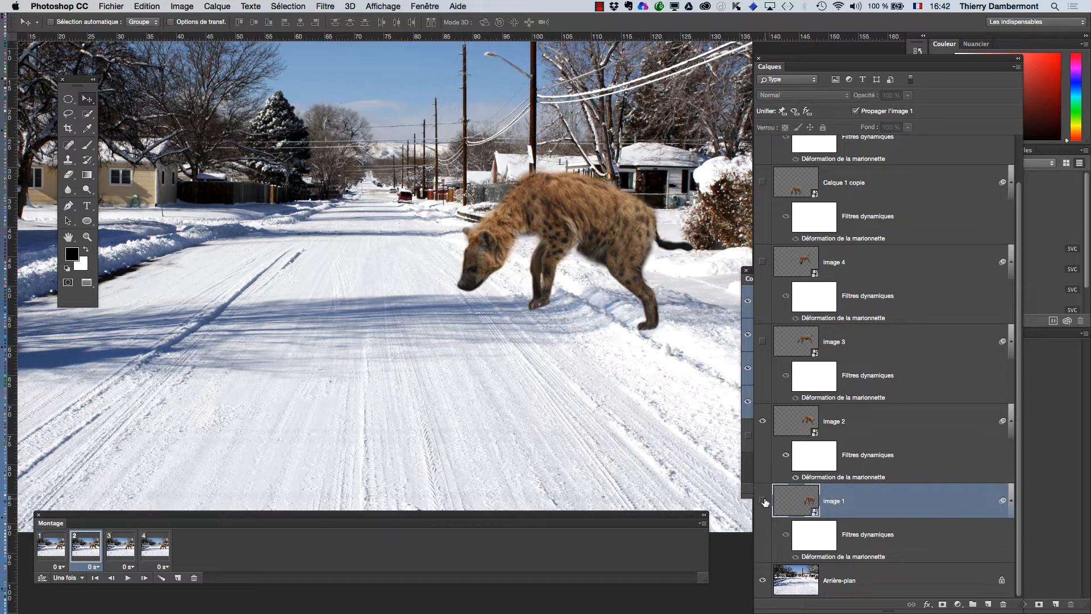
# Step: Switch back and forth between frames 1 and 2 to compare the hyena's first two poses
pyautogui.click(61, 554)
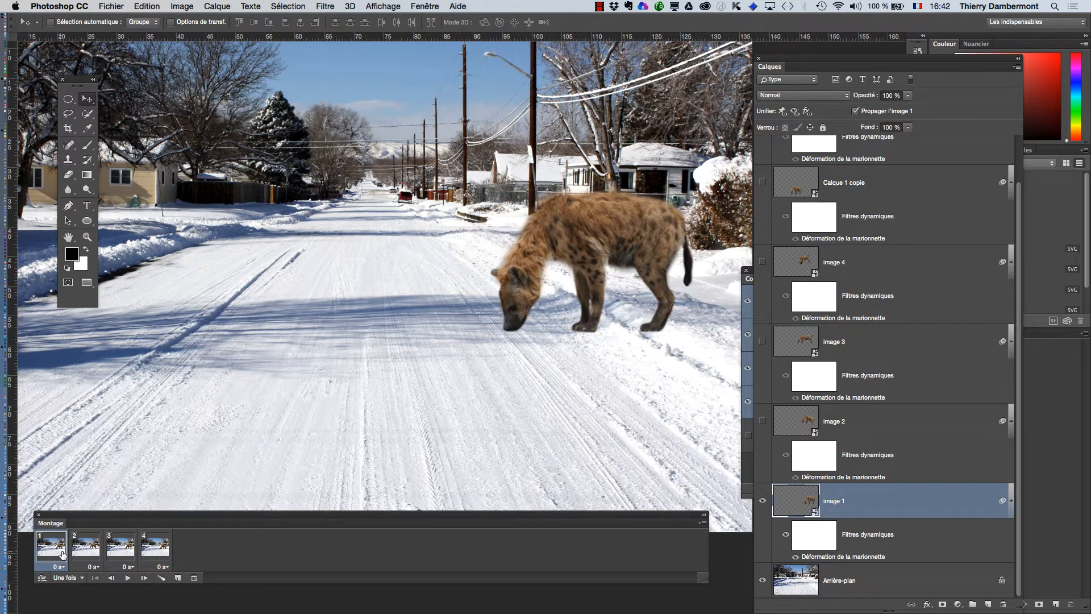
pyautogui.click(83, 556)
pyautogui.click(64, 554)
pyautogui.click(62, 554)
pyautogui.click(56, 554)
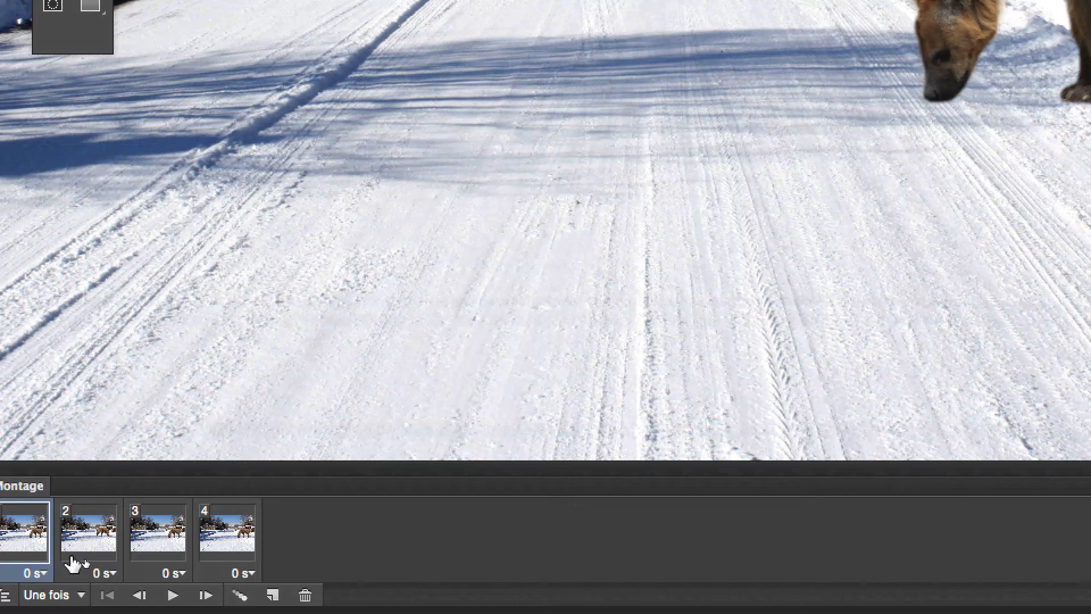
pyautogui.click(102, 554)
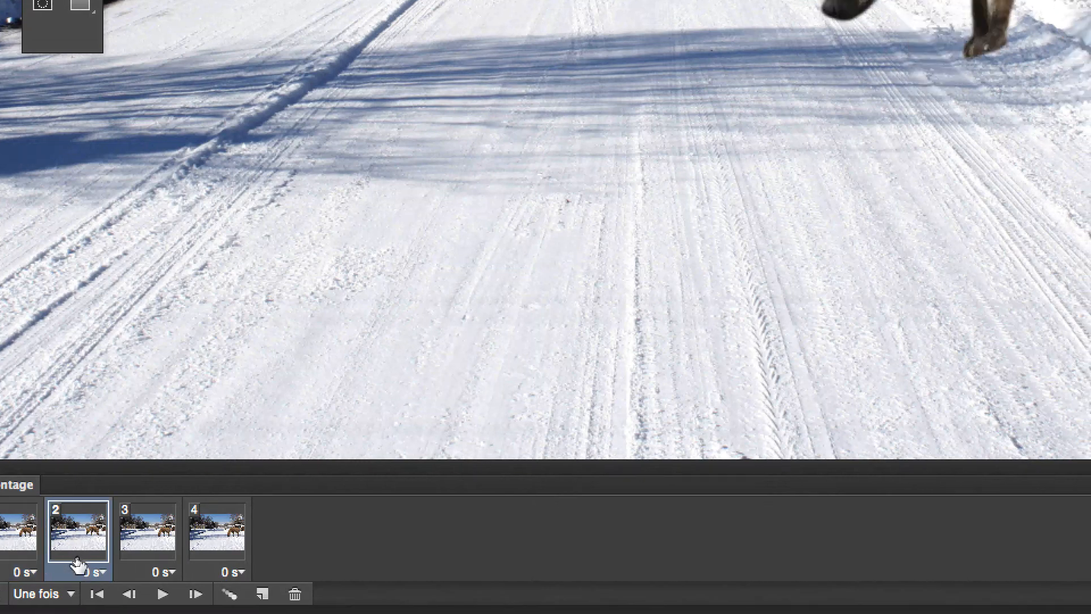
pyautogui.click(54, 554)
pyautogui.click(72, 554)
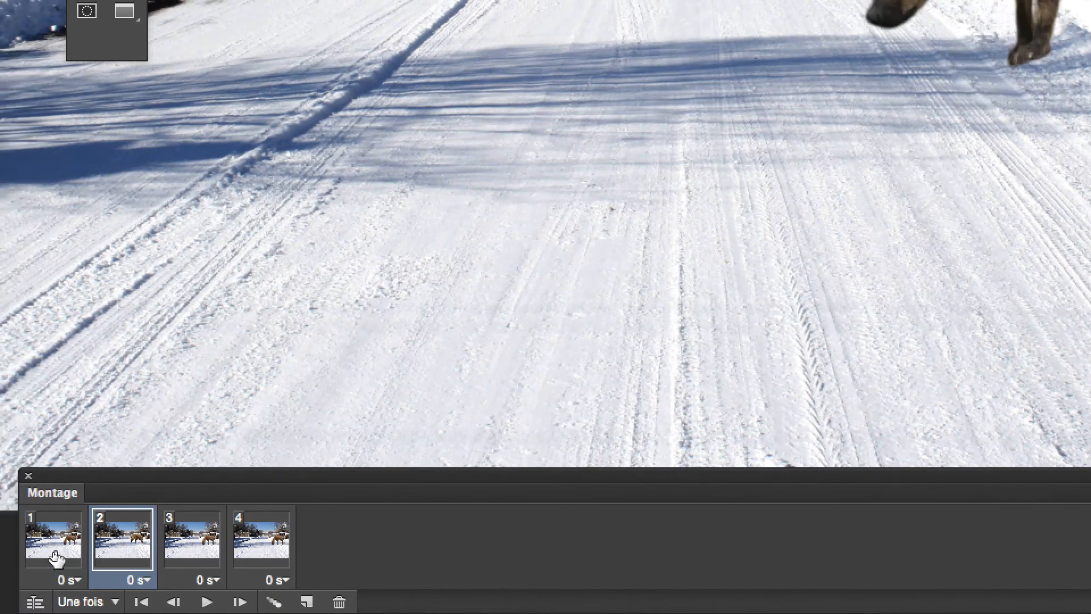
pyautogui.click(48, 554)
pyautogui.click(75, 555)
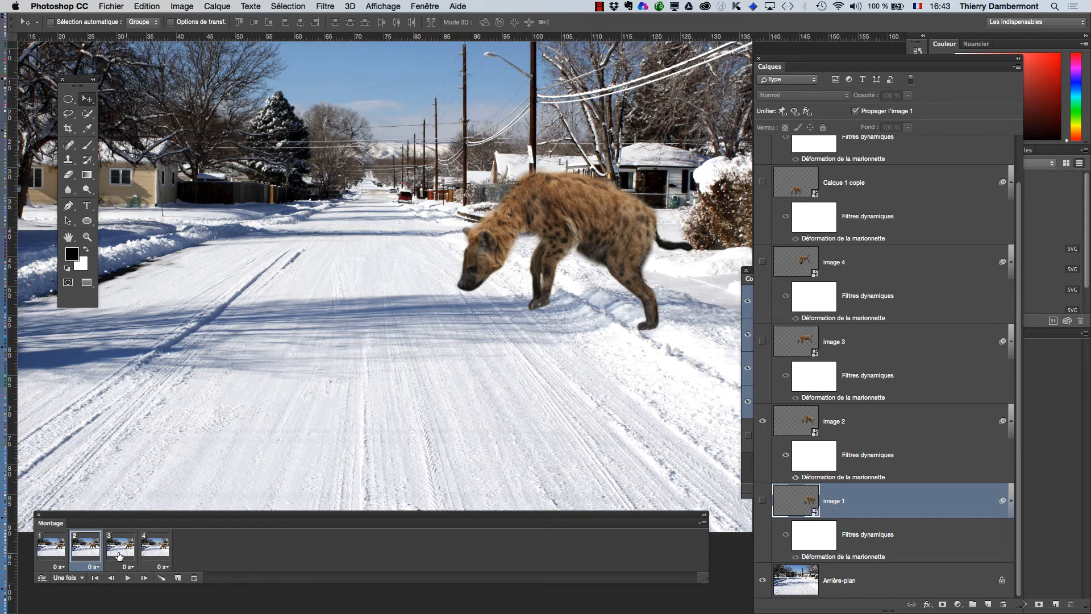
pyautogui.click(57, 550)
pyautogui.click(83, 551)
pyautogui.click(50, 548)
pyautogui.click(81, 560)
pyautogui.click(53, 554)
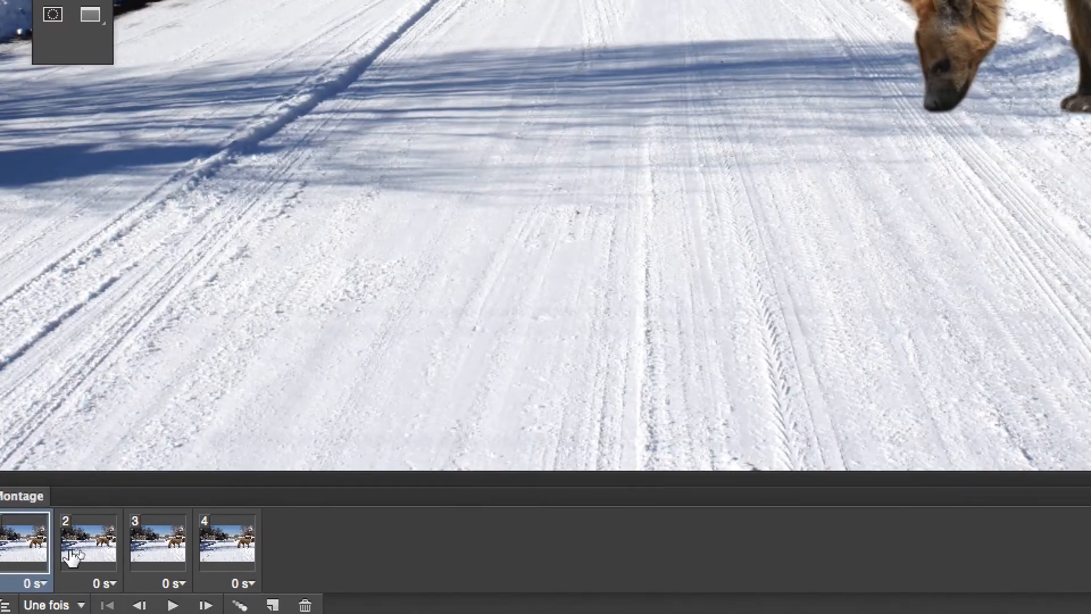
pyautogui.click(80, 553)
pyautogui.click(22, 549)
pyautogui.click(80, 548)
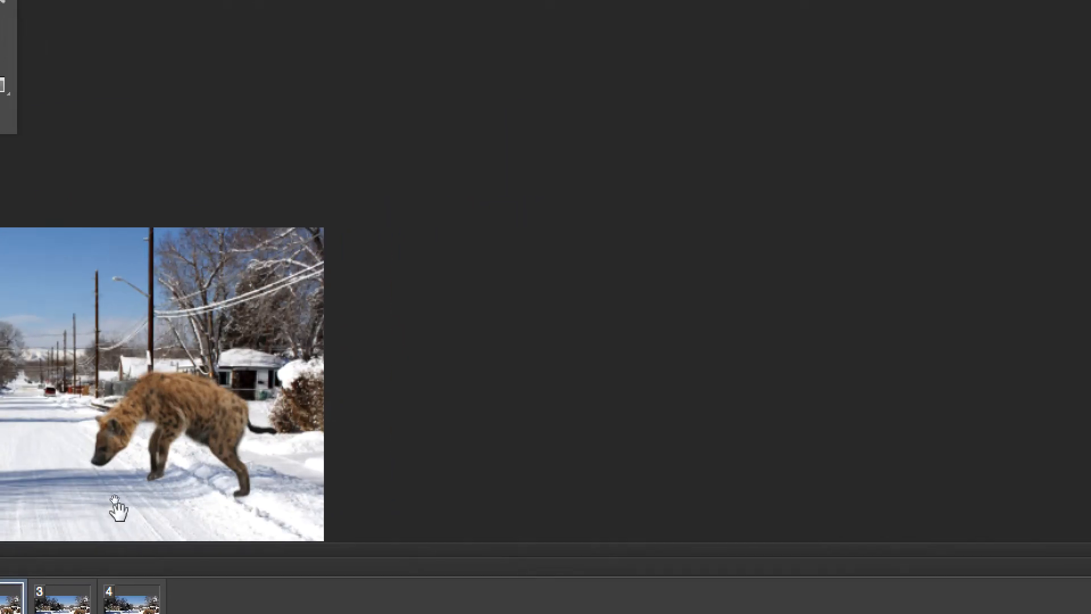
pyautogui.click(45, 557)
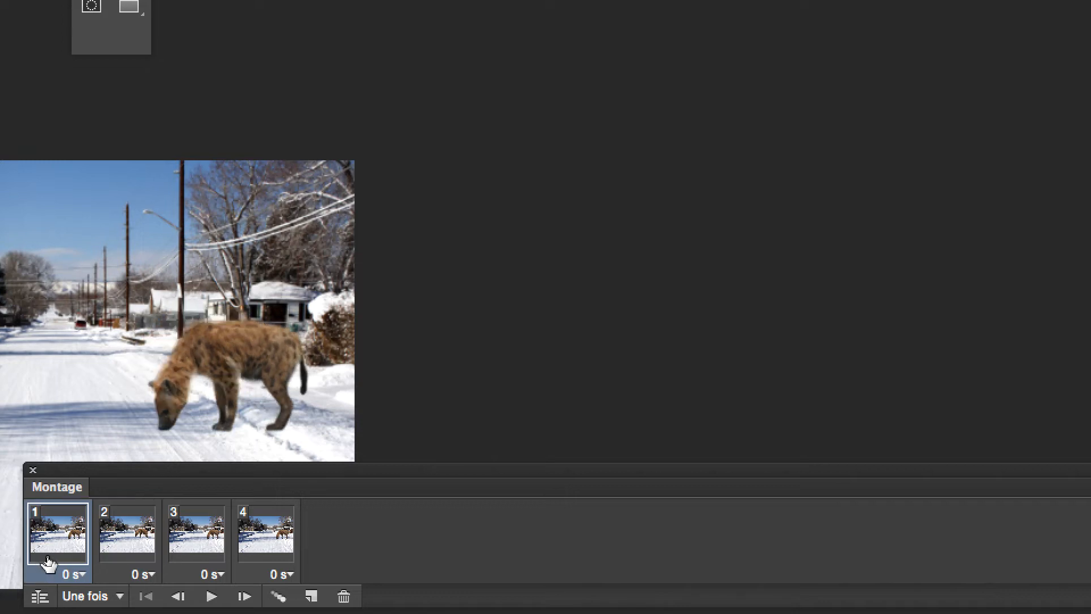
pyautogui.click(83, 558)
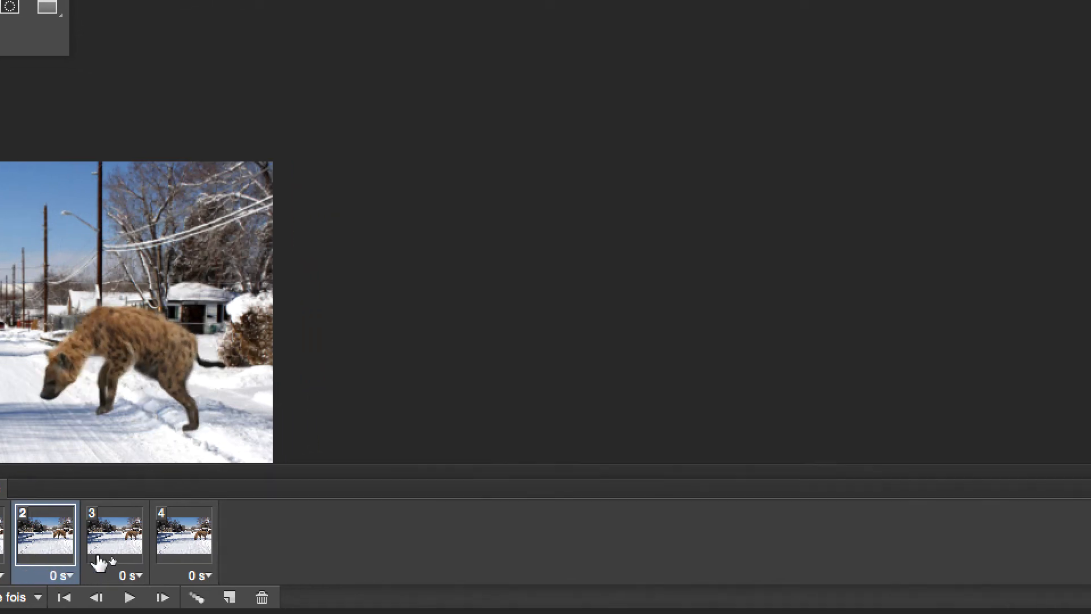
# Step: Show only image 3 in frame 3 and only image 4 in frame 4, keeping the street background visible
pyautogui.click(157, 563)
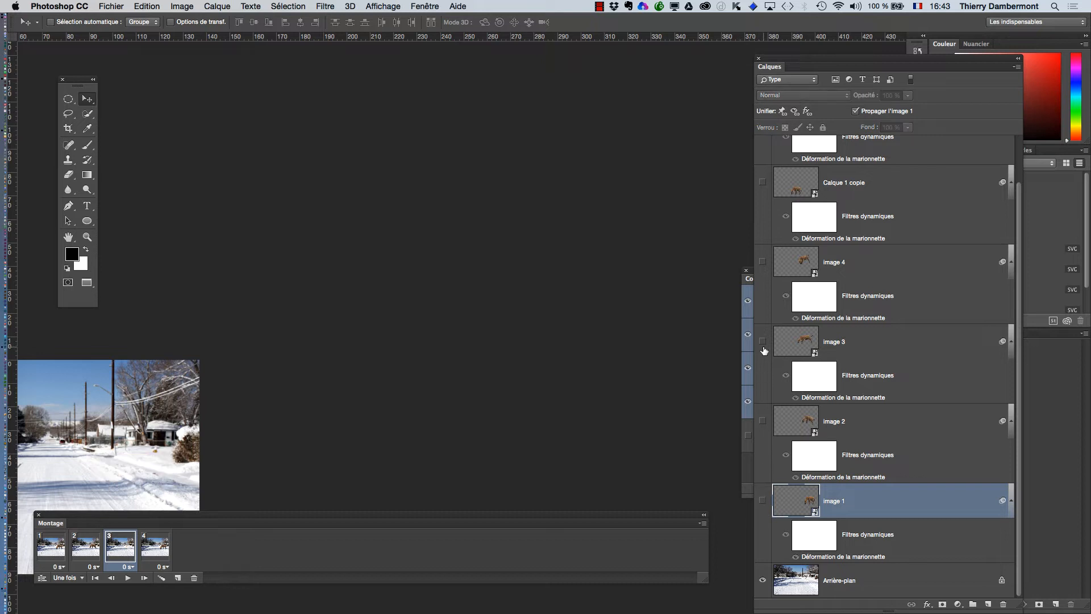
pyautogui.click(164, 556)
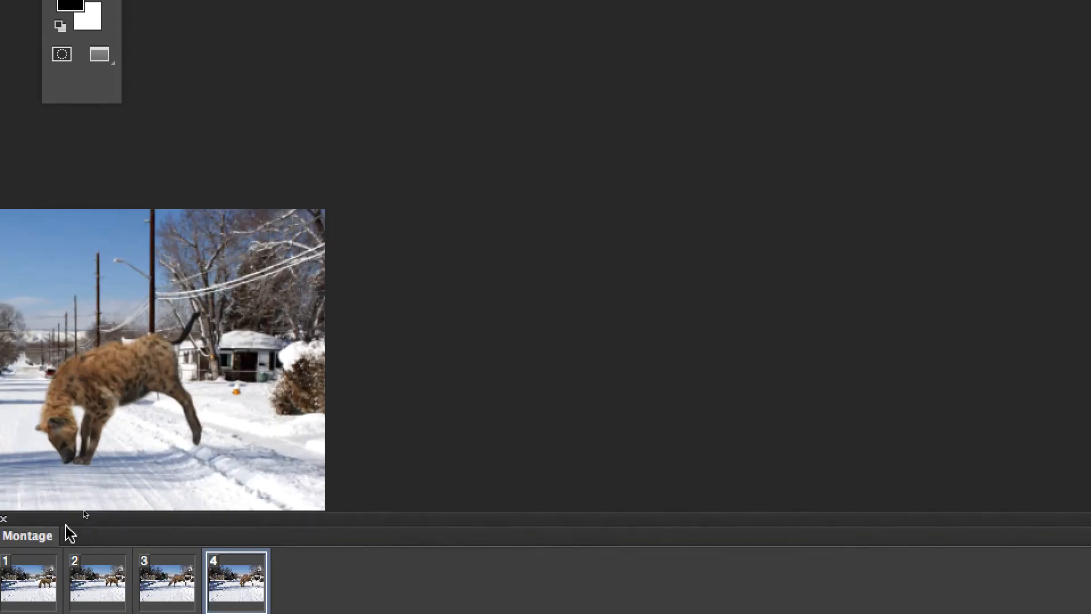
# Step: Bring the street photo to the middle of the workspace and place the Montage timeline over its lower edge
pyautogui.moveTo(114, 485); pyautogui.dragTo(591, 399)
pyautogui.moveTo(219, 463); pyautogui.dragTo(950, 190)
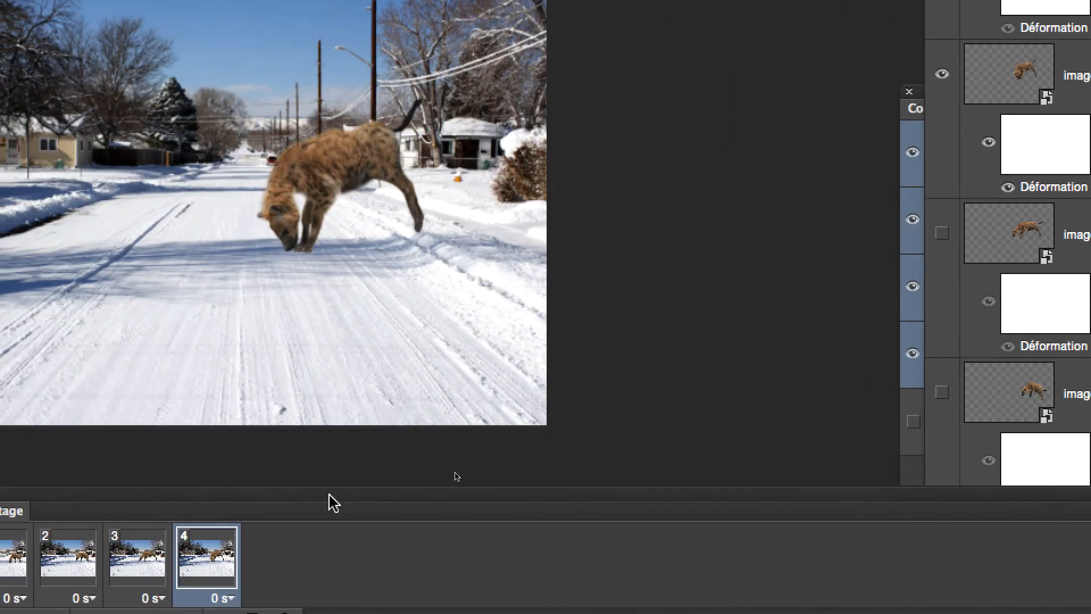
pyautogui.moveTo(329, 494); pyautogui.dragTo(499, 302)
# Step: Go forwards and backwards through frames 1 to 4 to examine the hyena's movement from pose to pose
pyautogui.click(191, 374)
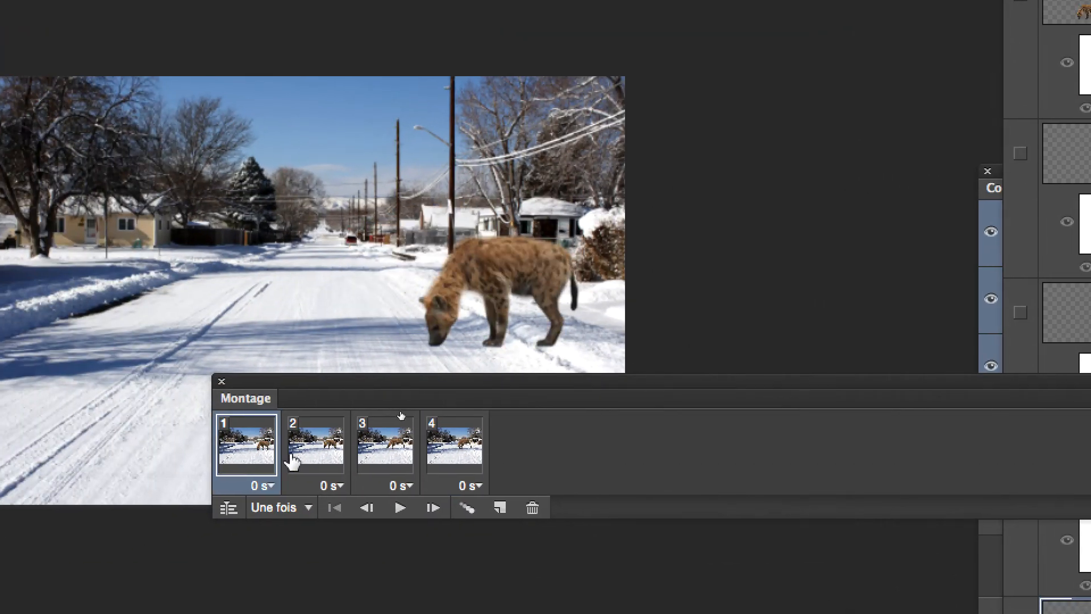
pyautogui.click(318, 457)
pyautogui.click(399, 472)
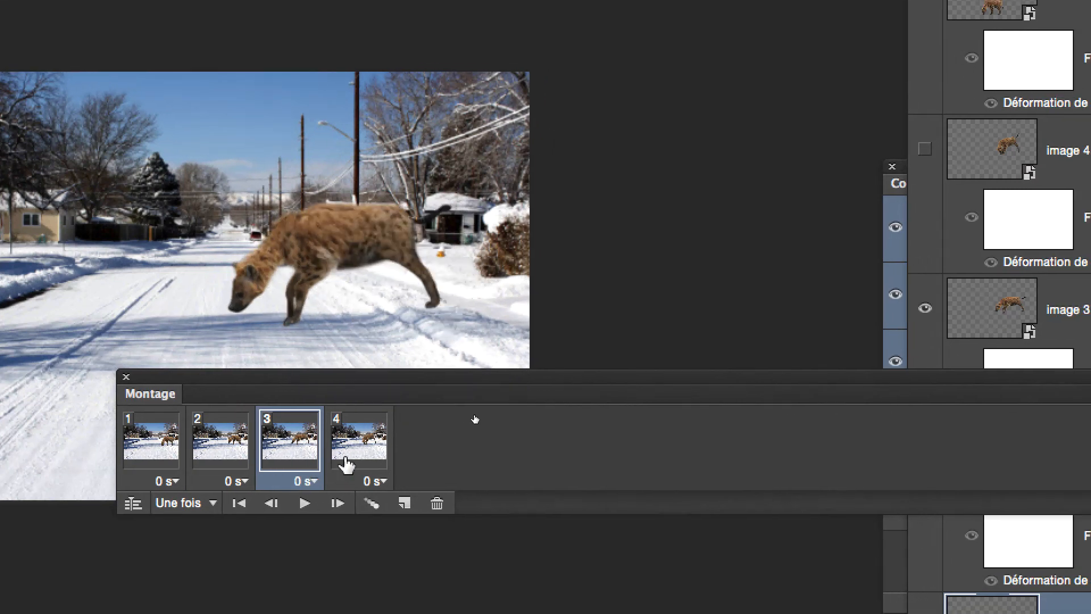
pyautogui.click(384, 460)
pyautogui.click(273, 455)
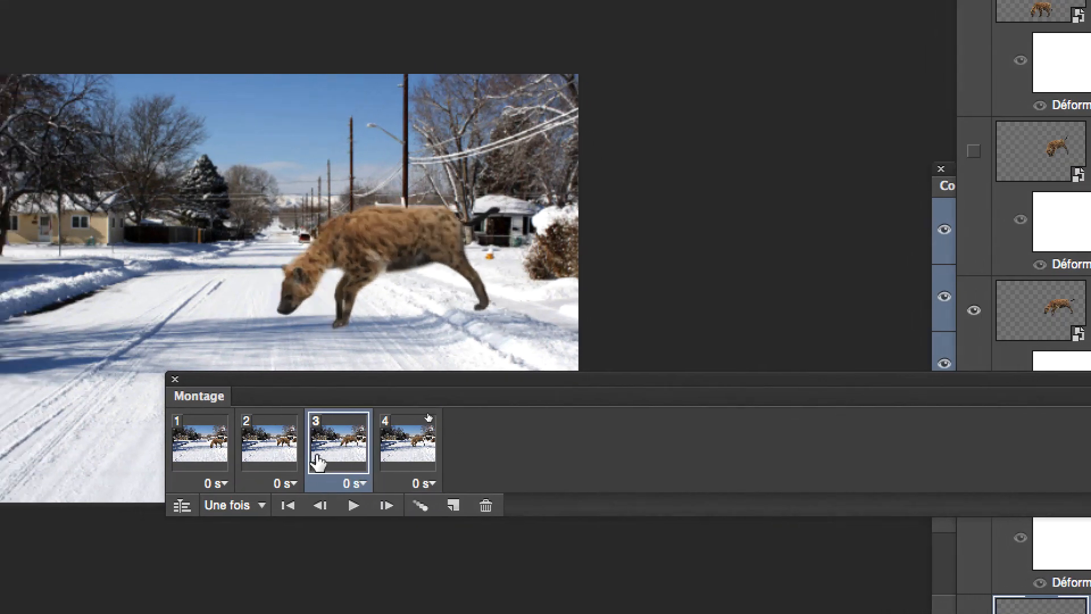
pyautogui.click(220, 453)
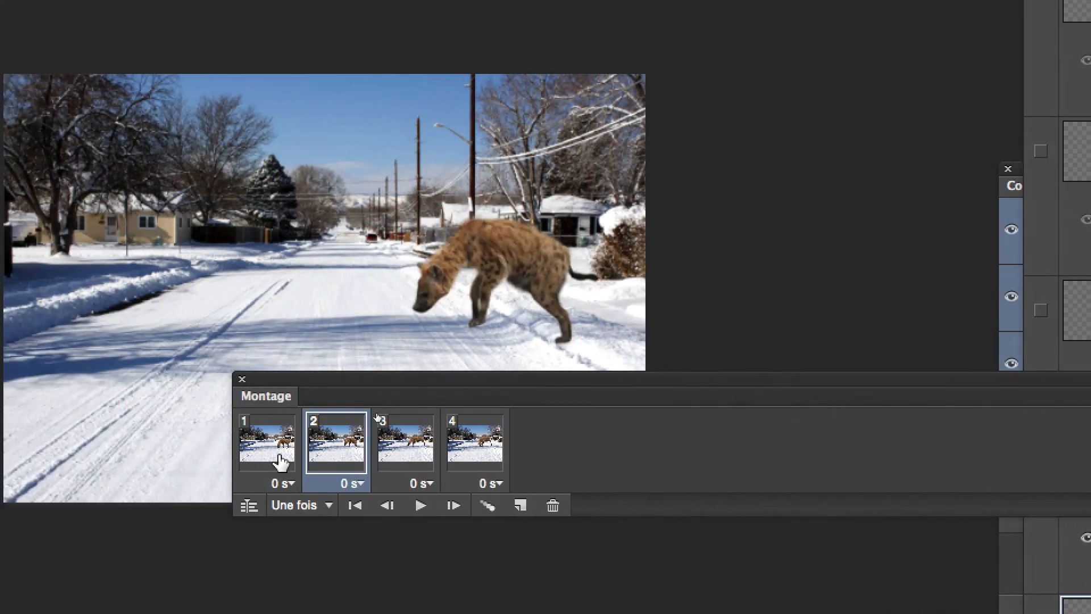
pyautogui.click(281, 461)
pyautogui.click(348, 461)
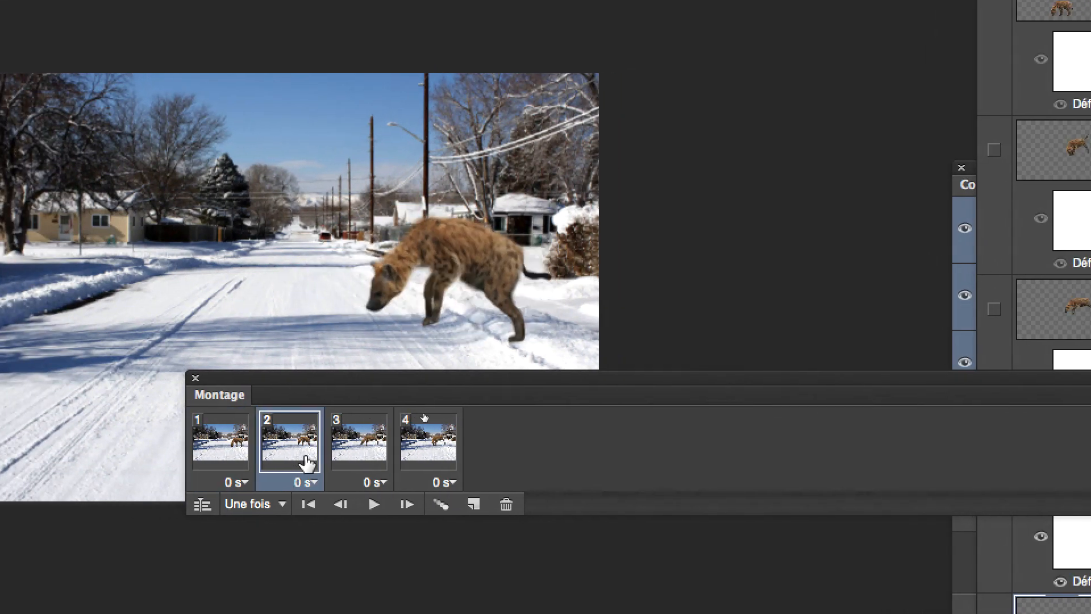
pyautogui.click(431, 461)
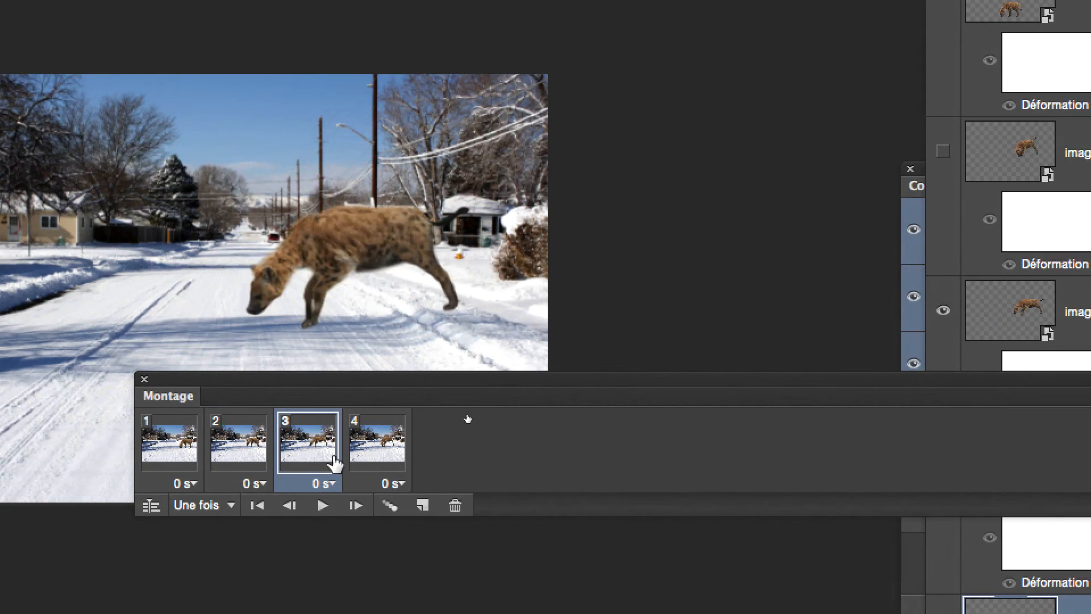
pyautogui.click(355, 463)
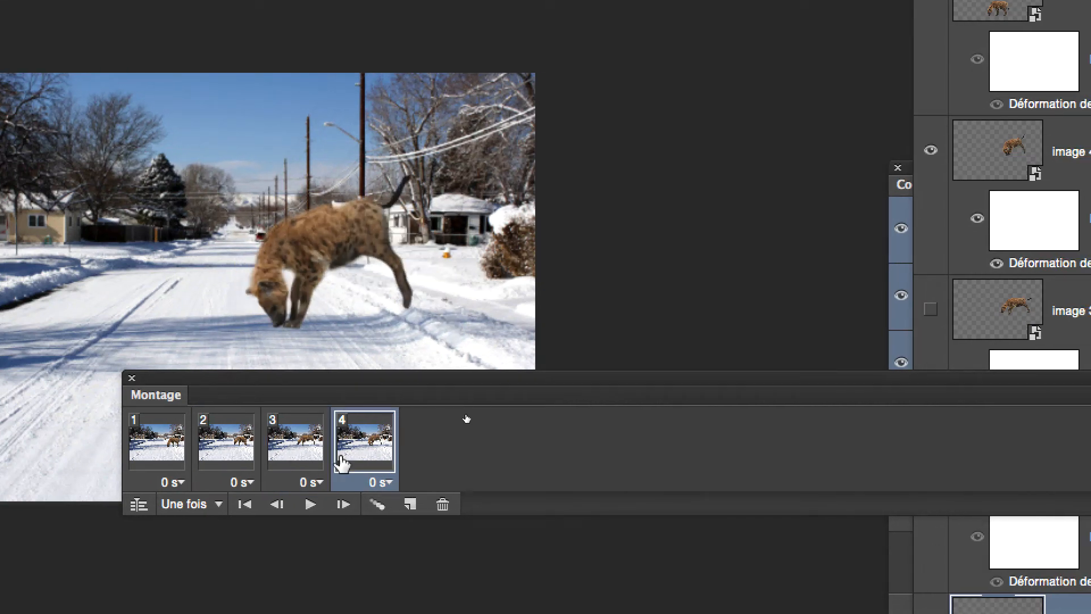
pyautogui.click(284, 455)
pyautogui.click(224, 458)
pyautogui.click(171, 461)
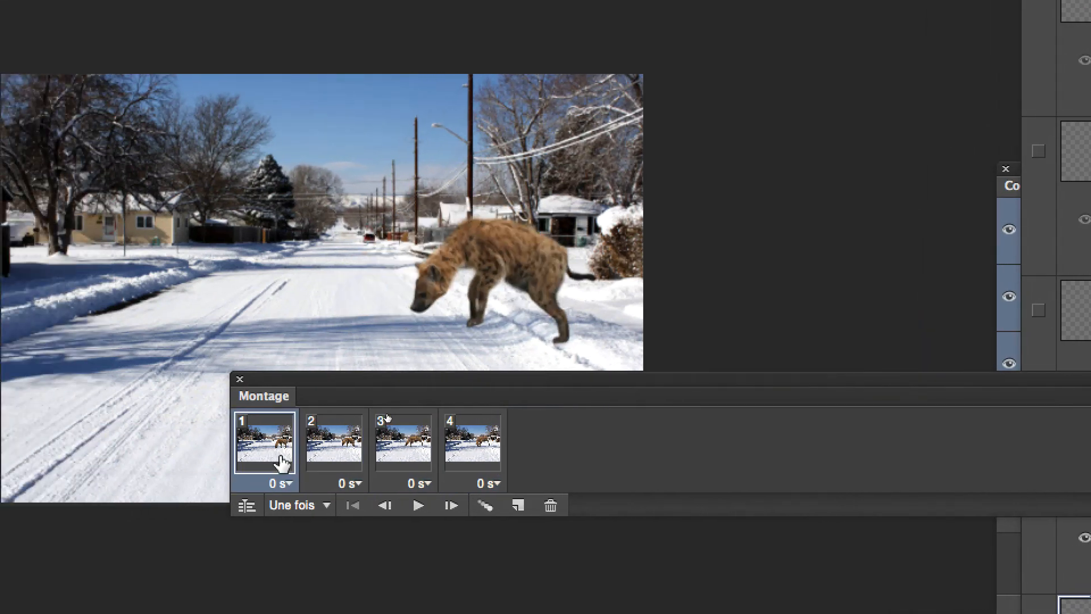
pyautogui.click(339, 461)
pyautogui.click(400, 461)
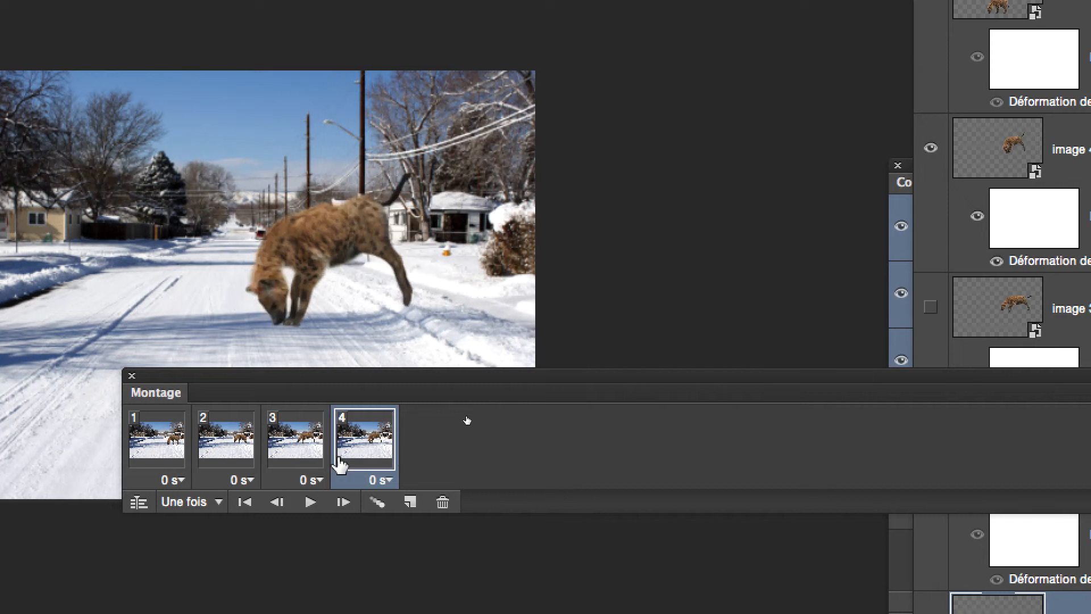
pyautogui.click(285, 461)
pyautogui.click(242, 462)
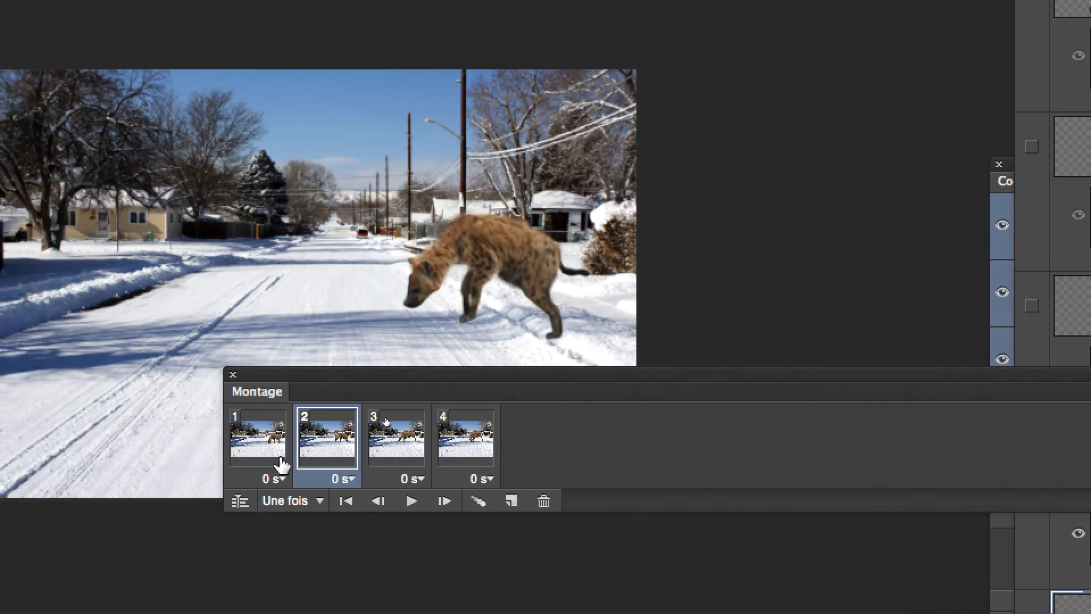
pyautogui.click(282, 463)
pyautogui.click(335, 462)
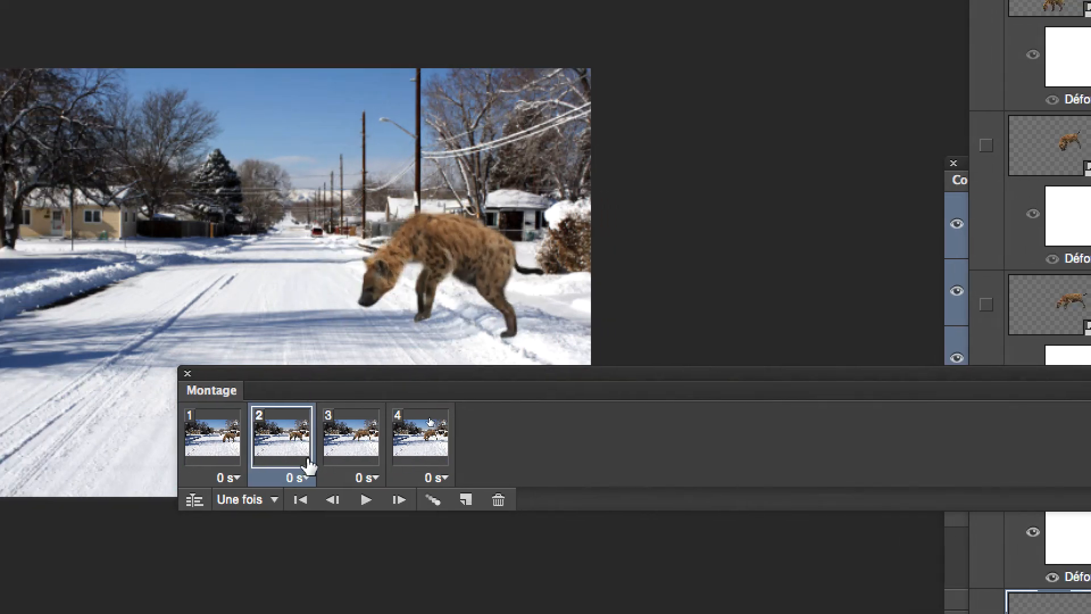
pyautogui.click(398, 461)
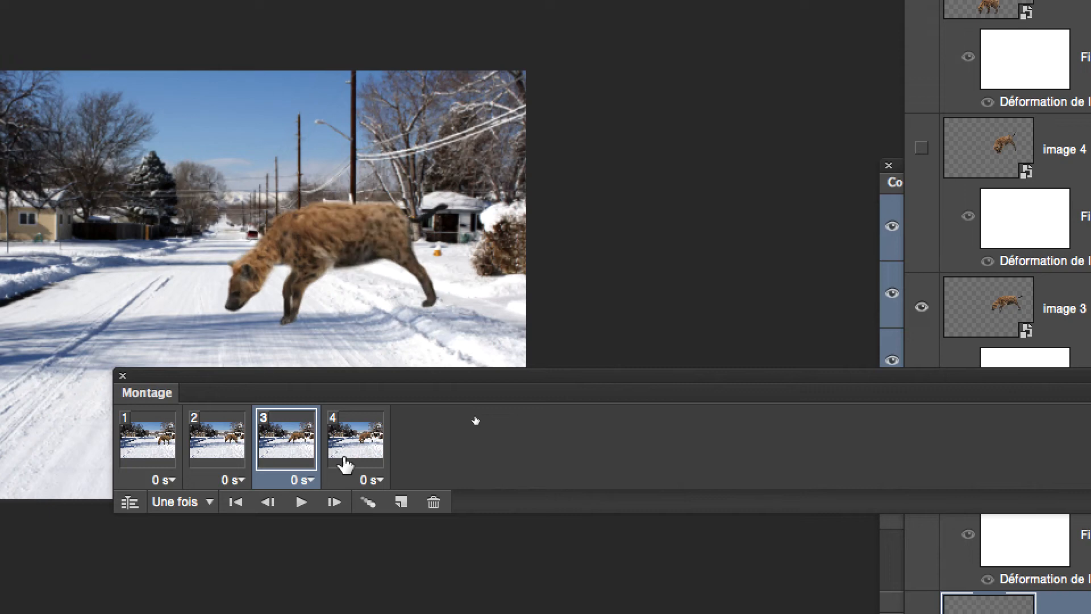
pyautogui.click(346, 463)
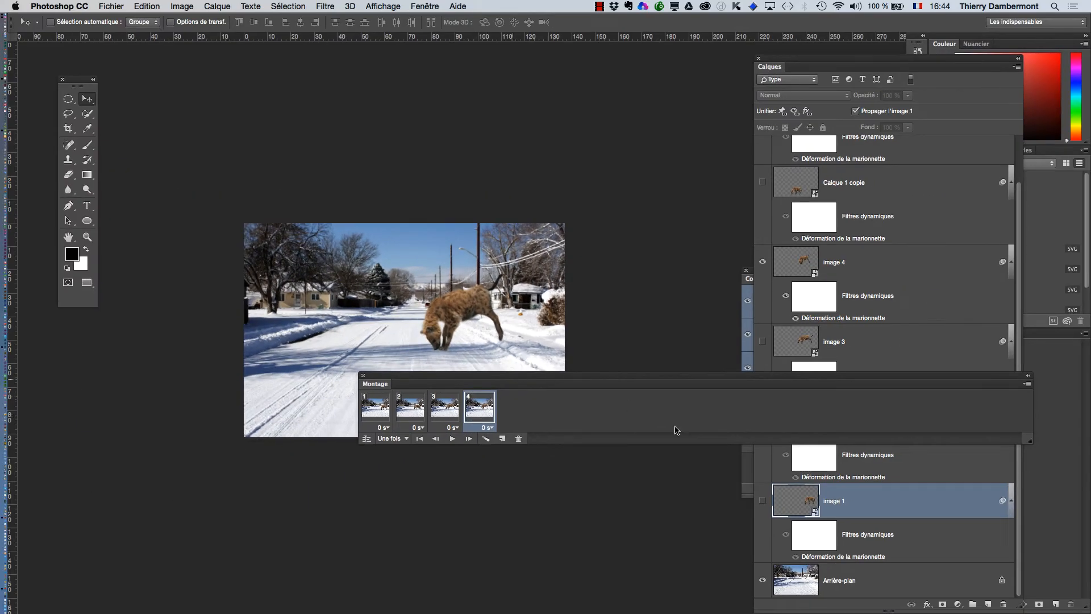
# Step: Narrow the Montage timeline so that it stays clear of the layer list
pyautogui.moveTo(865, 434); pyautogui.dragTo(683, 428)
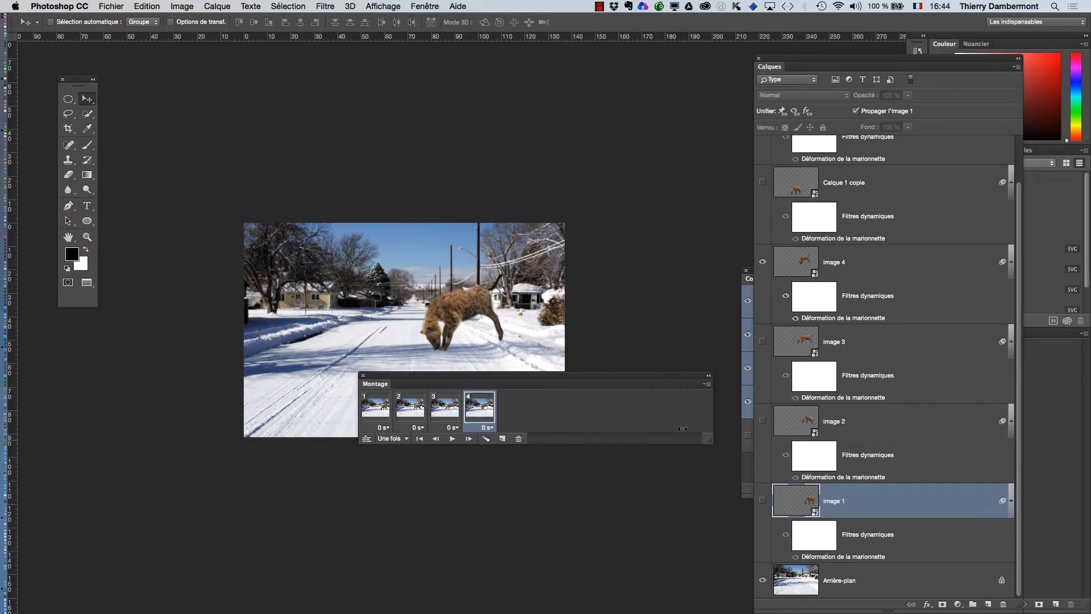
# Step: Place the Montage timeline lower, clear of the hyena, and go through frames 1 to 4 to compare the poses, returning to frame 2
pyautogui.moveTo(641, 378); pyautogui.dragTo(636, 414)
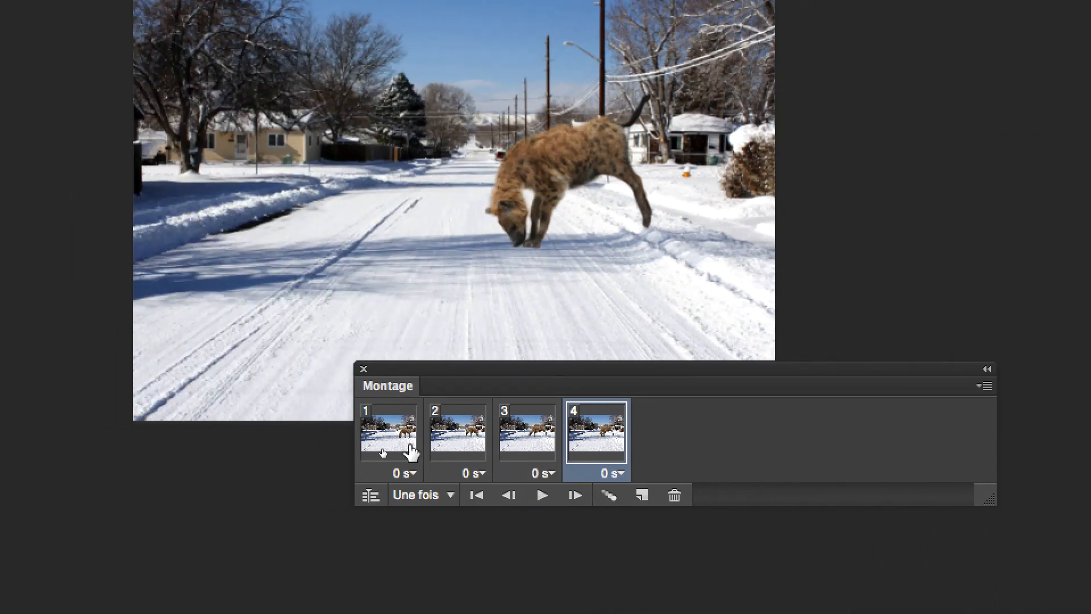
pyautogui.click(111, 434)
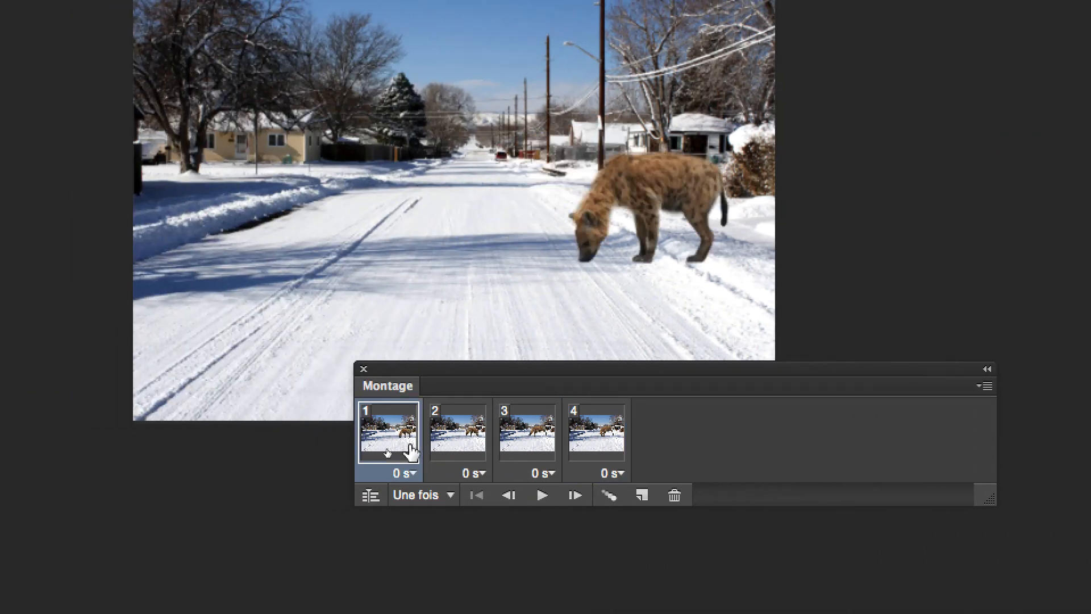
pyautogui.click(430, 453)
pyautogui.click(491, 437)
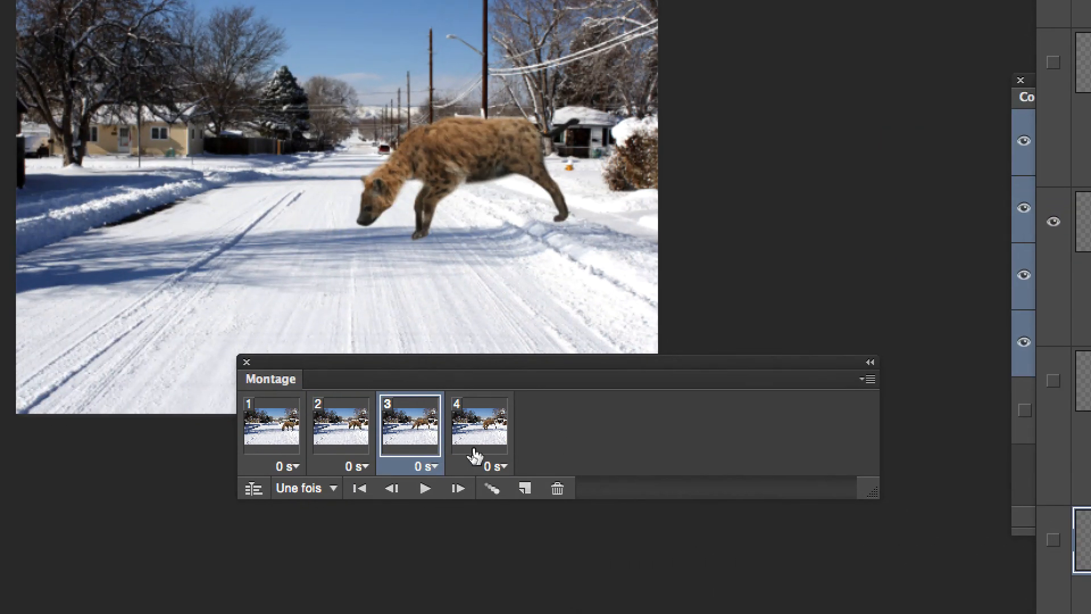
pyautogui.click(561, 438)
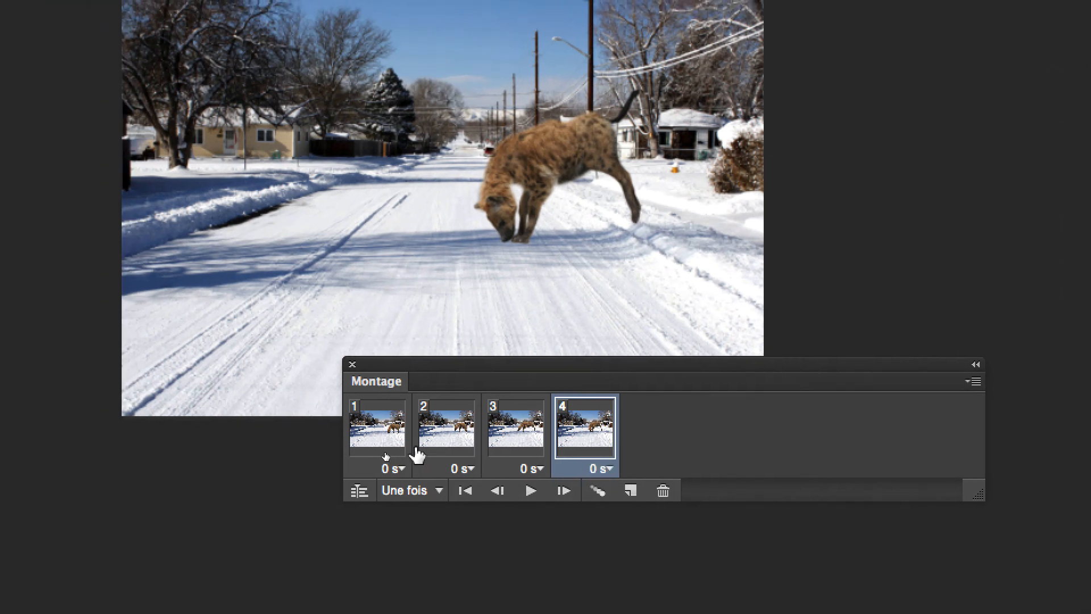
pyautogui.click(405, 449)
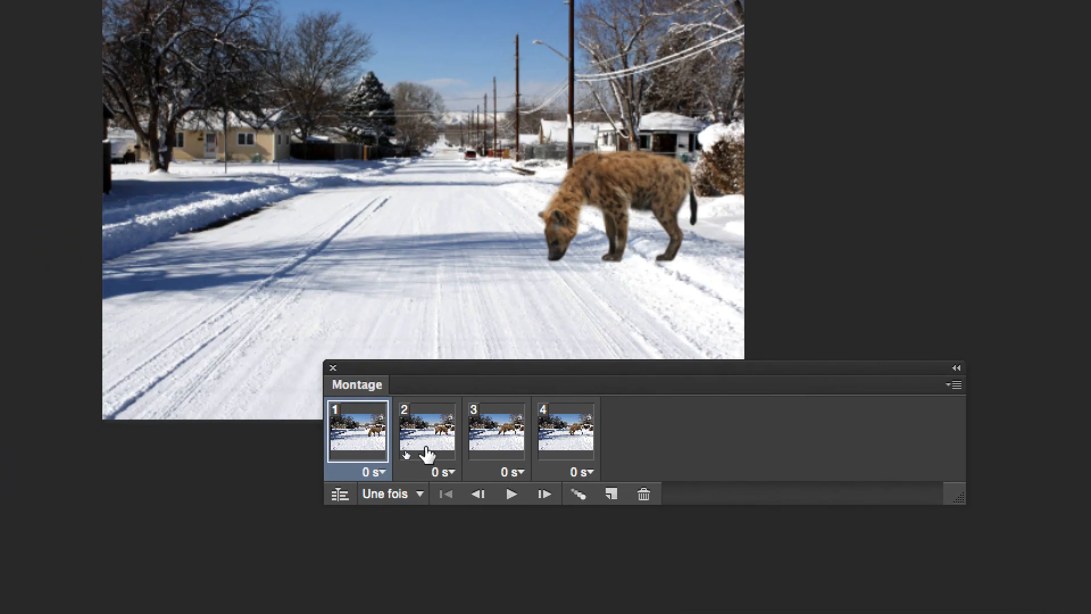
pyautogui.click(426, 452)
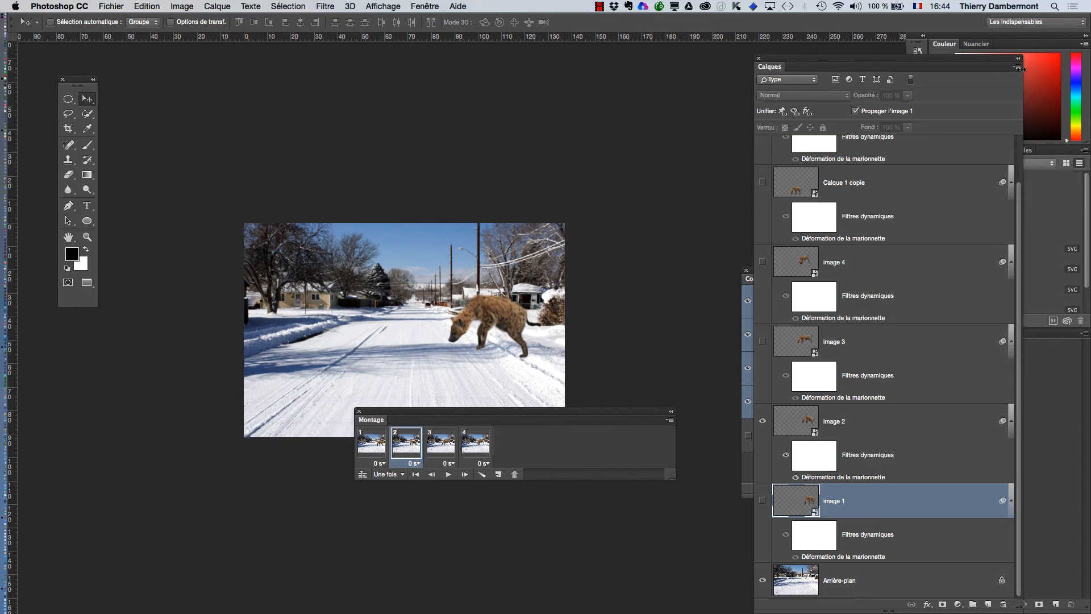
# Step: Set the layer thumbnails to the smallest size in the layer panel options, keeping the entire document as thumbnail content
pyautogui.click(1016, 67)
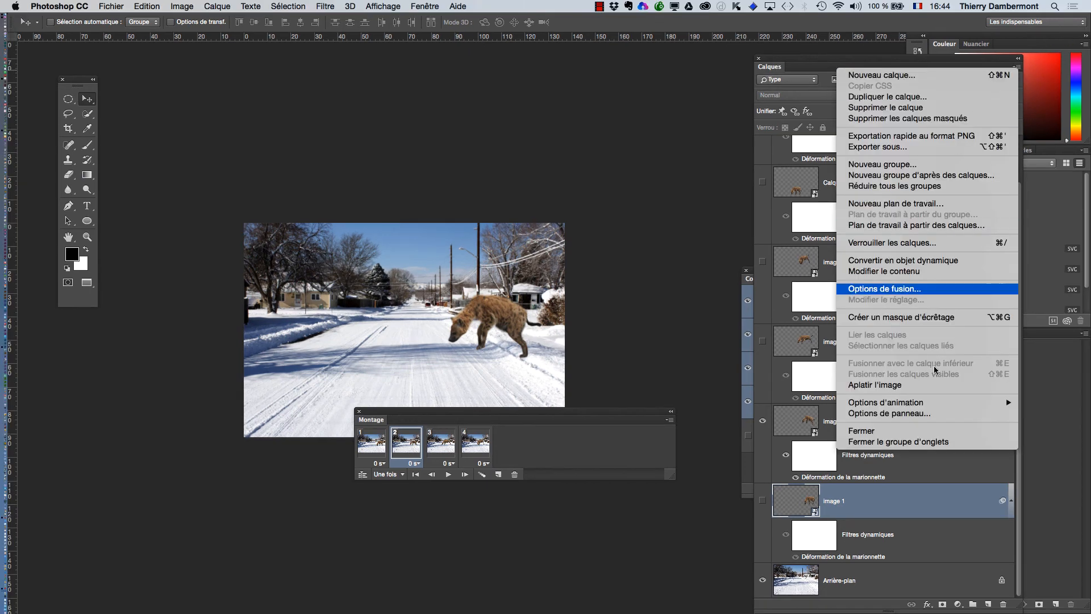
pyautogui.click(950, 412)
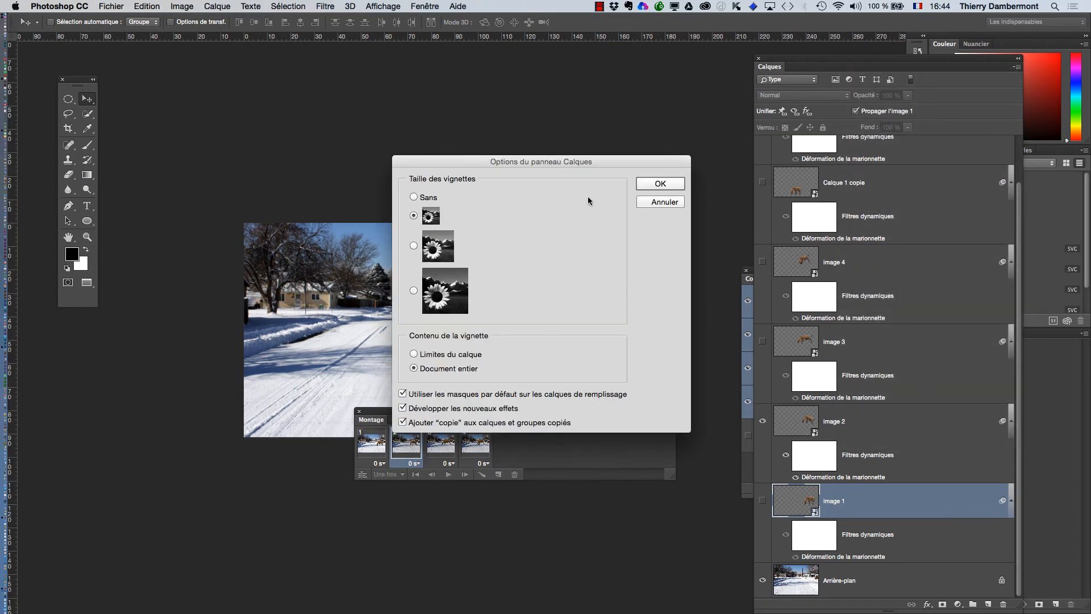
pyautogui.click(660, 183)
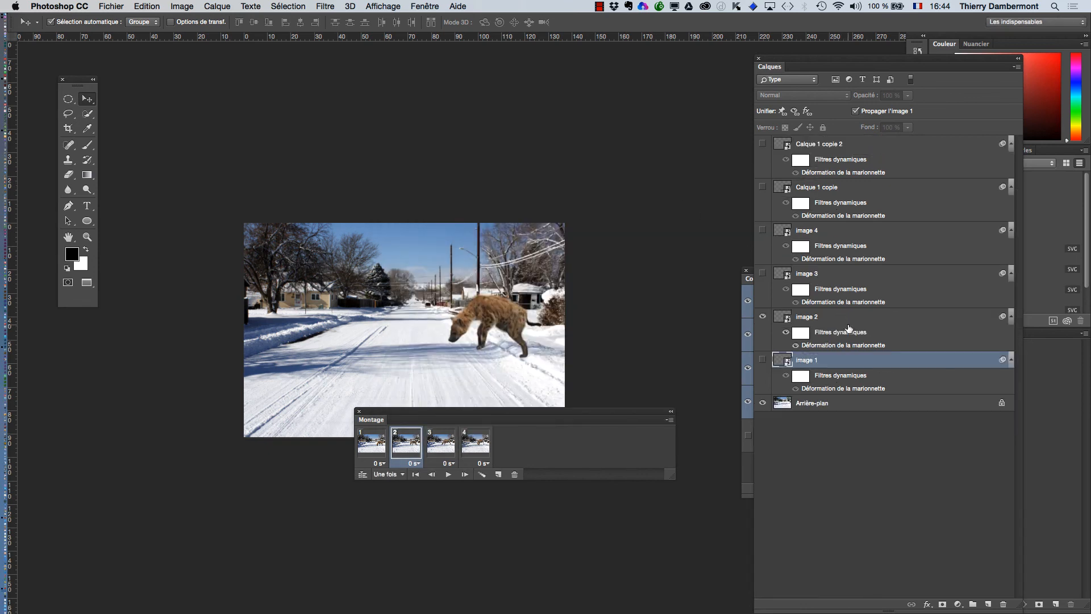